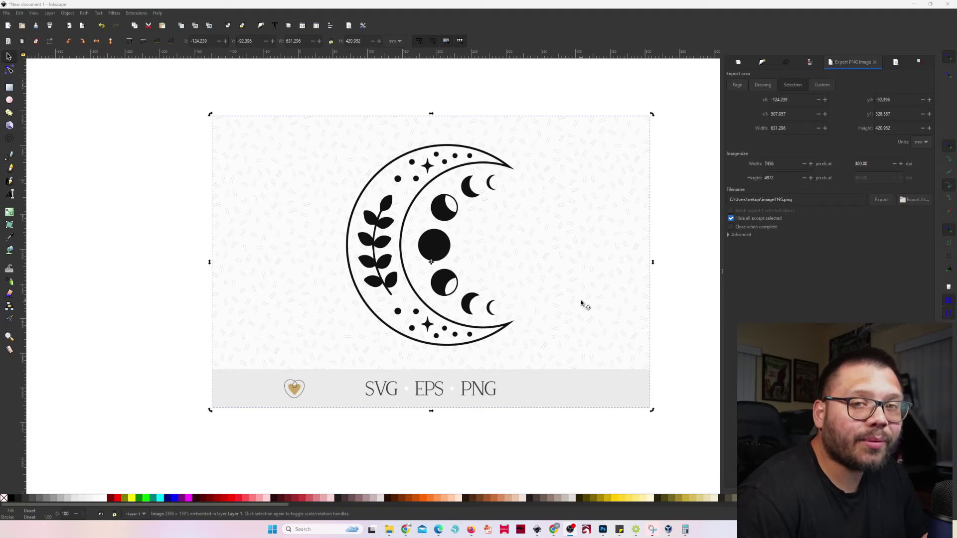
click(660, 219)
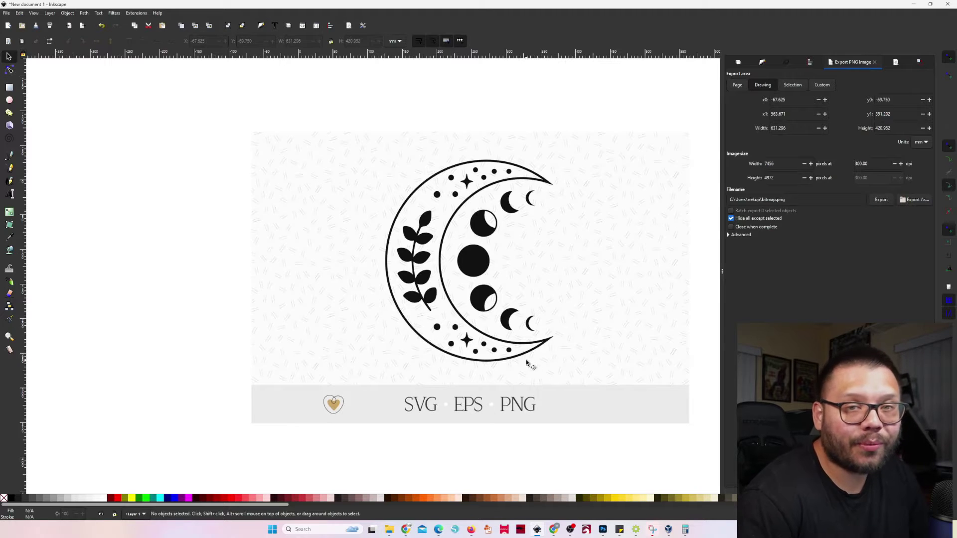
drag(448, 329, 450, 337)
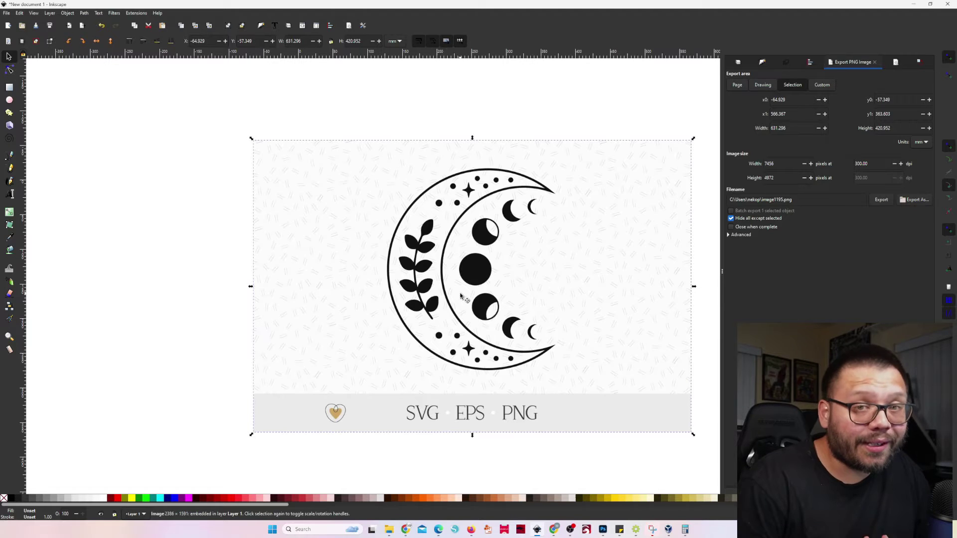
key(Escape)
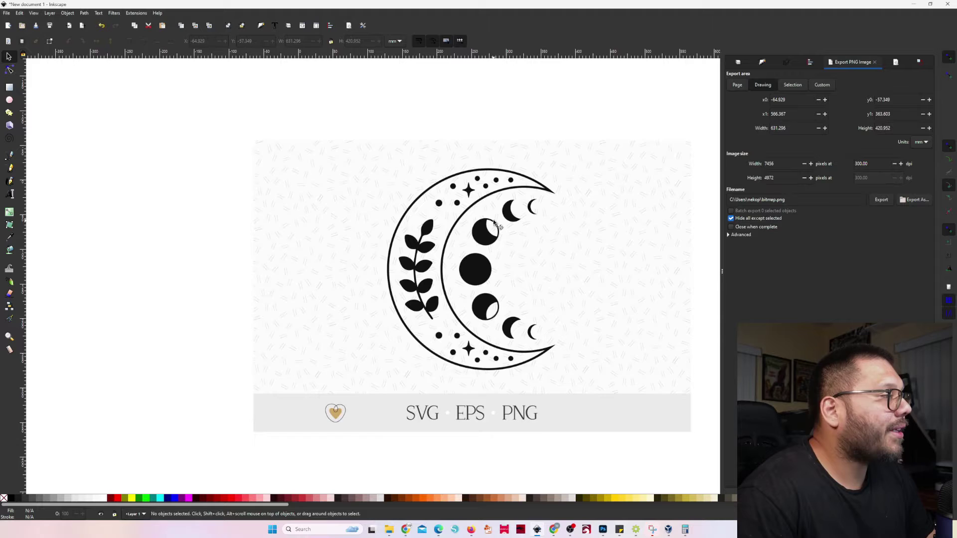
drag(602, 290, 551, 284)
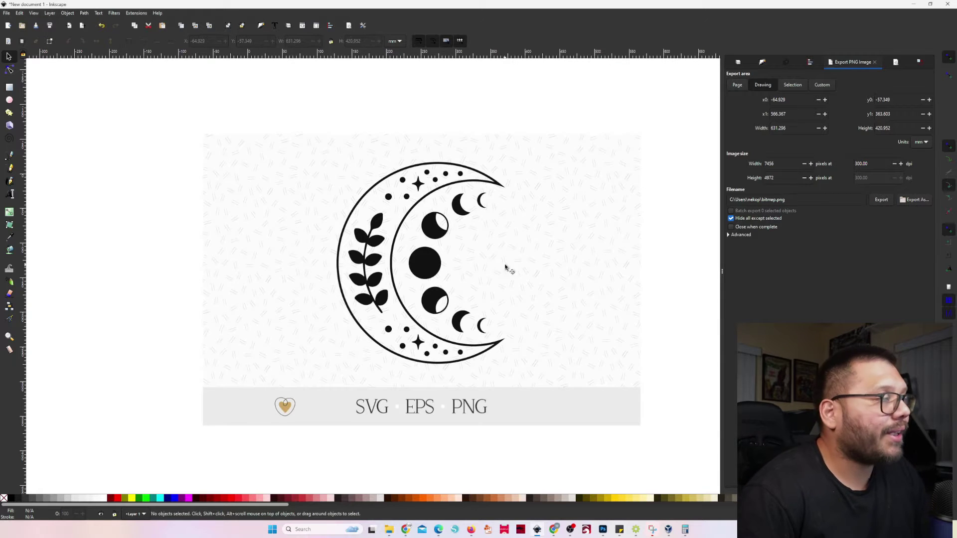
Trace the moon image with a single-scan brightness cutoff at a threshold of 0.400 and apply the trace.
click(538, 268)
right_click(487, 236)
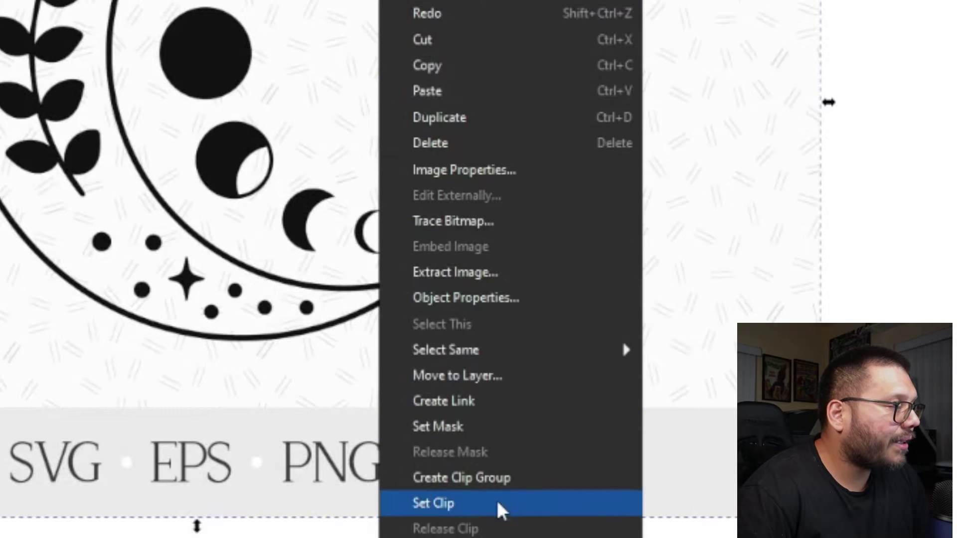
click(453, 222)
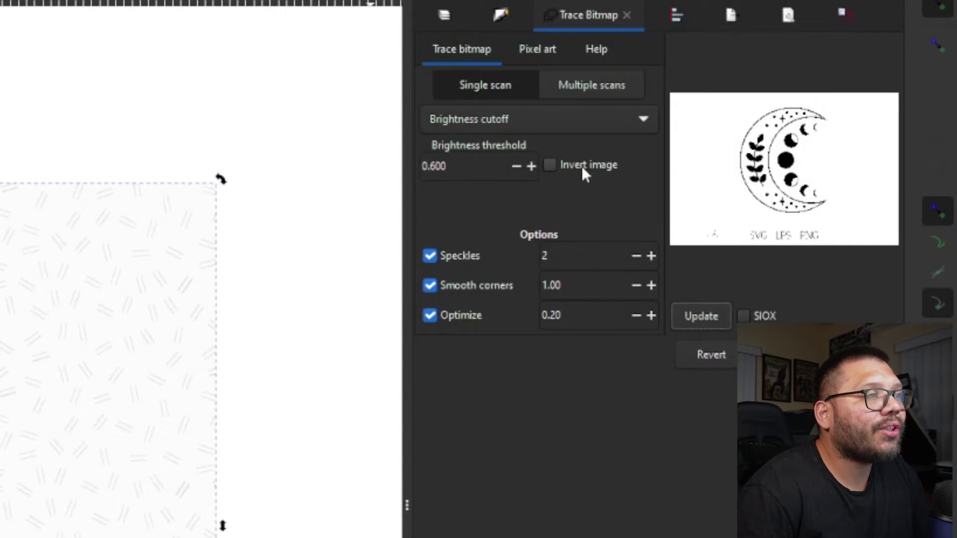
click(531, 167)
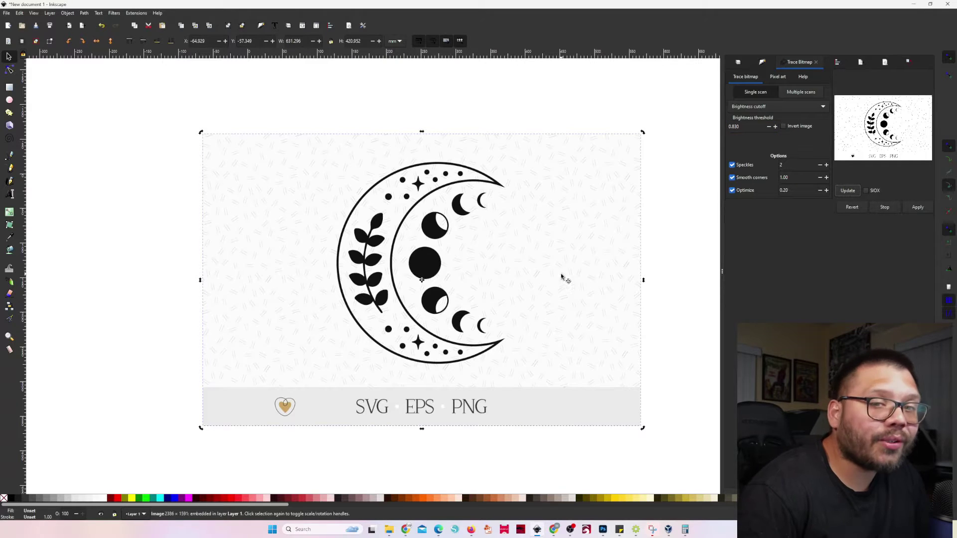
click(769, 126)
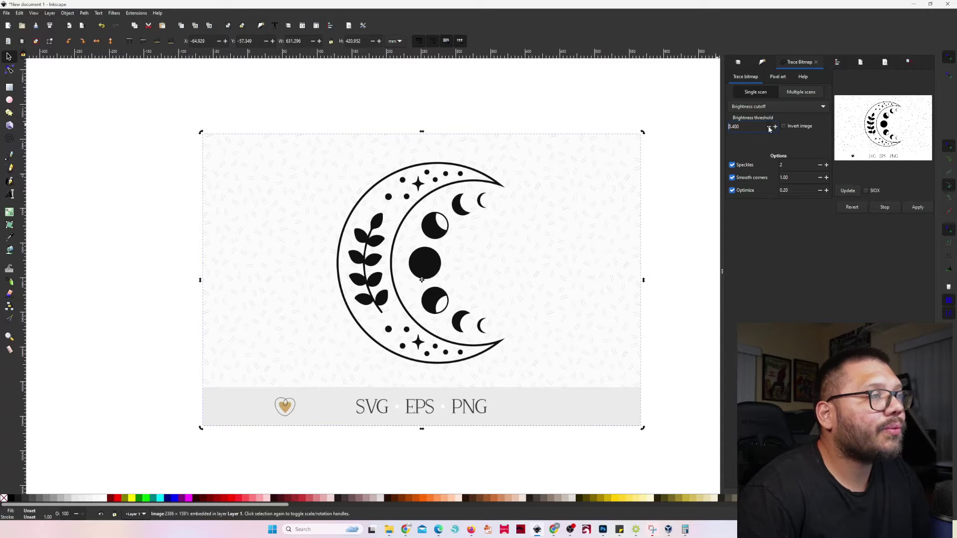
click(847, 191)
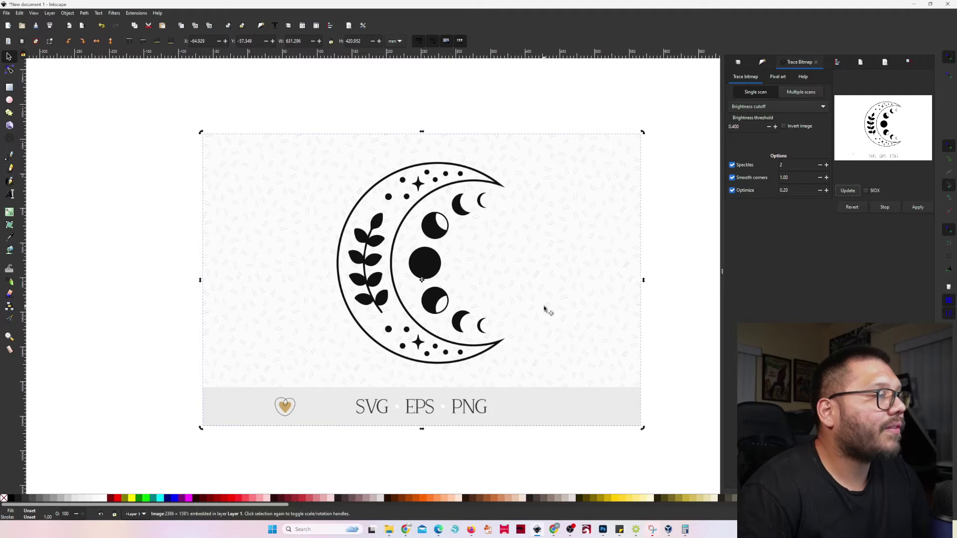
click(912, 207)
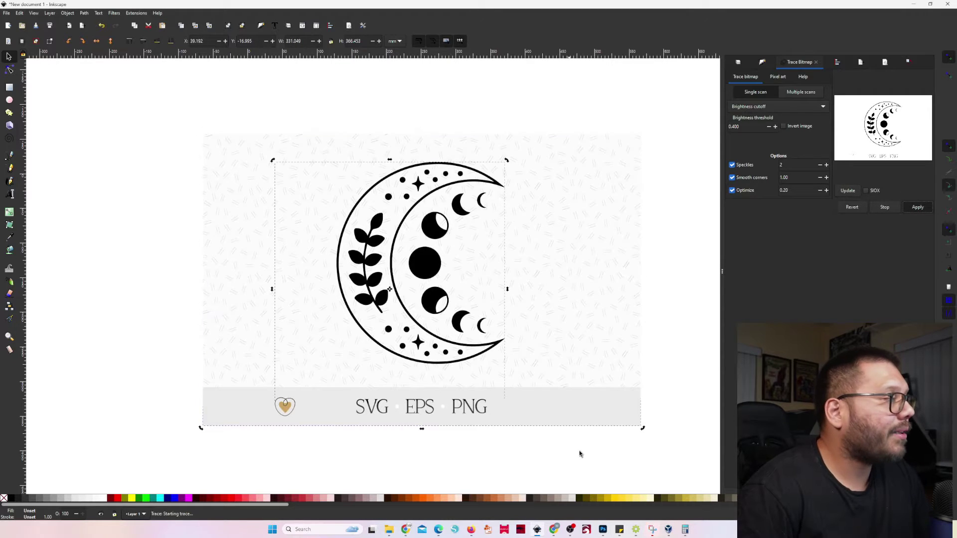
Separate the original image from the traced vector, placing the image left of the page and the vector right of it.
mouse_move(547, 199)
mouse_down()
mouse_move(310, 248)
mouse_move(189, 215)
mouse_move(150, 189)
mouse_up()
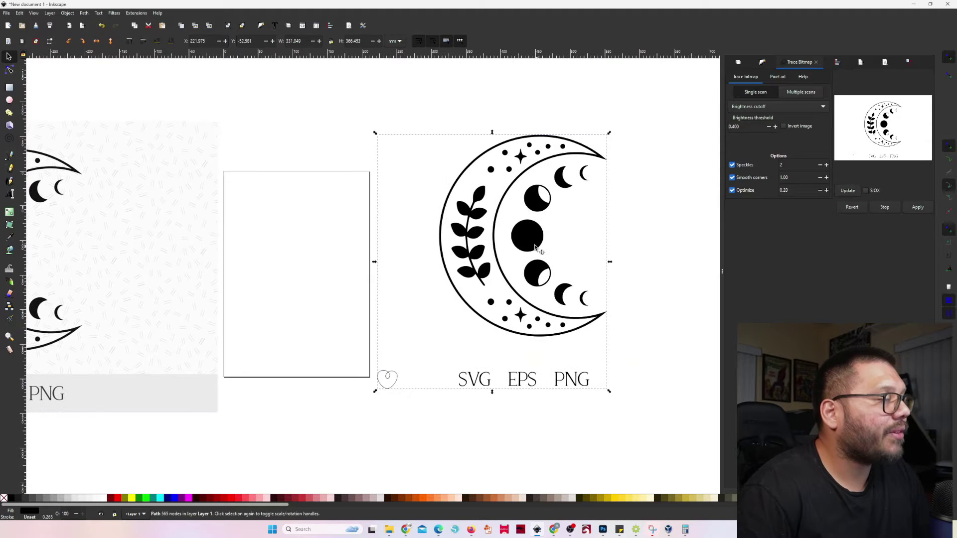
drag(536, 234, 572, 240)
click(639, 386)
Delete the nodes of the heart logo and the SVG EPS PNG lettering from the traced path.
click(664, 390)
drag(664, 390, 412, 329)
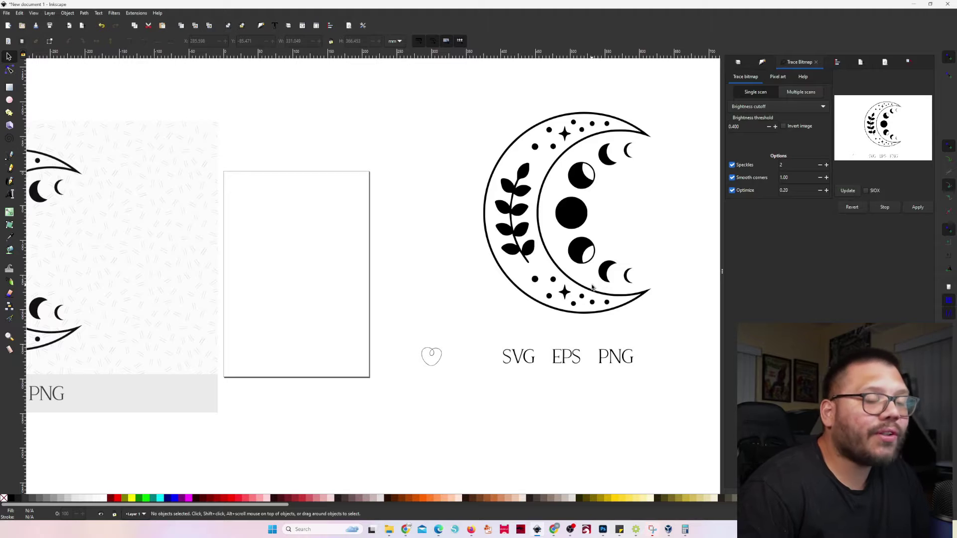
double_click(572, 220)
drag(669, 414, 401, 328)
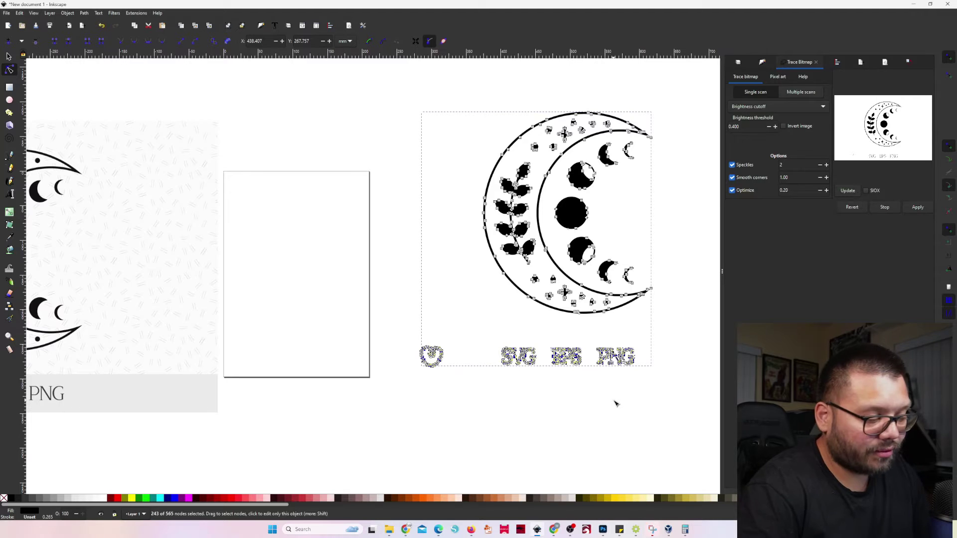
key(Delete)
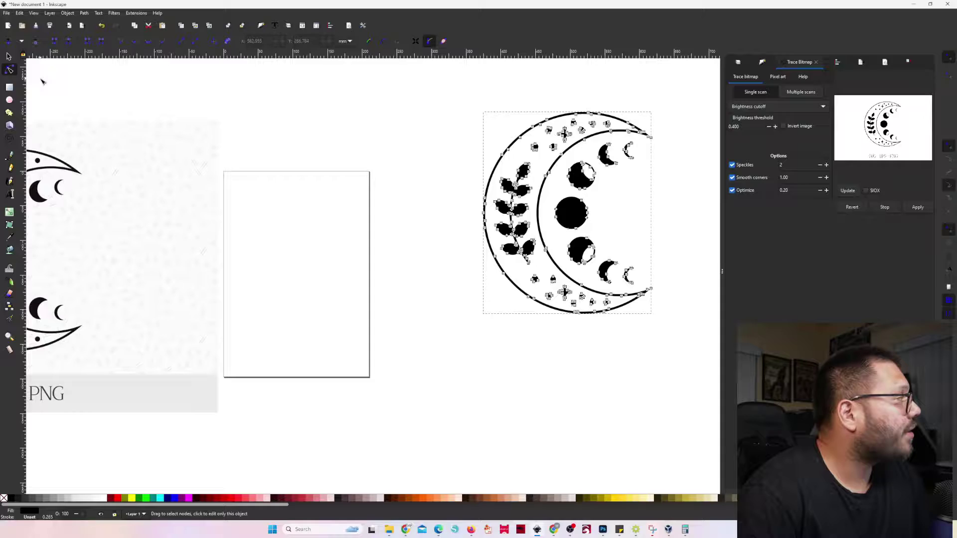
click(9, 56)
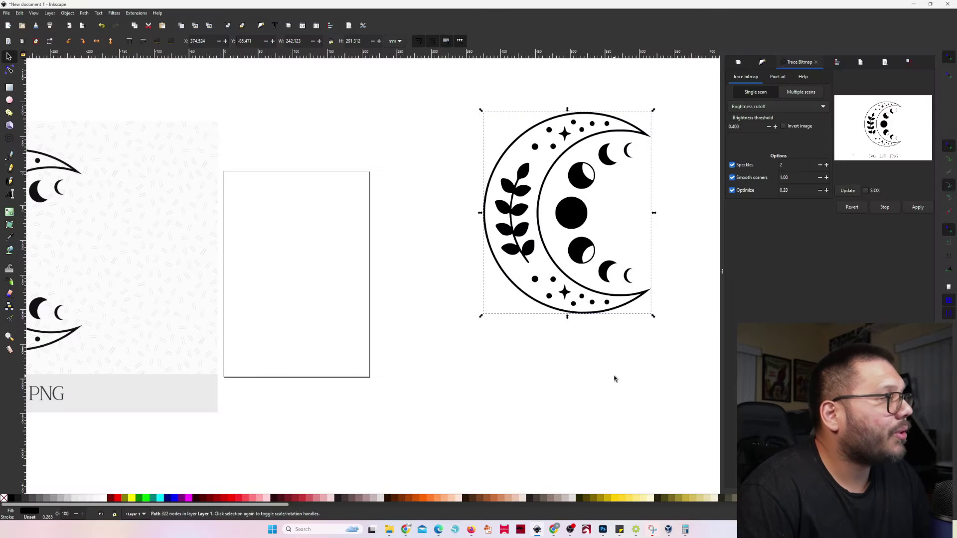
Move the traced moon to about X 336 mm, Y -134 mm.
click(614, 378)
click(576, 223)
drag(578, 208, 520, 201)
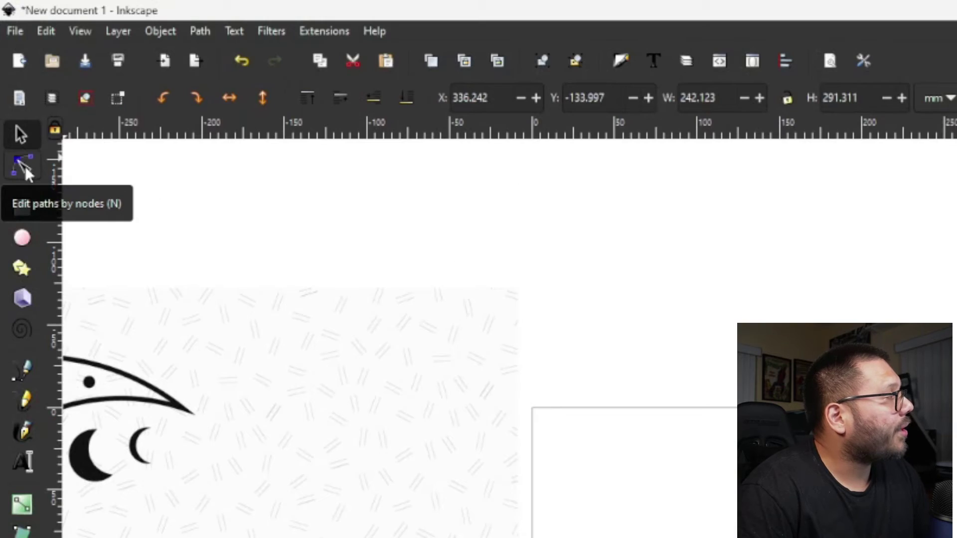
Try reshaping the upper round moon phase by pulling an edge node and its handle far outward, and undo the changes.
click(9, 70)
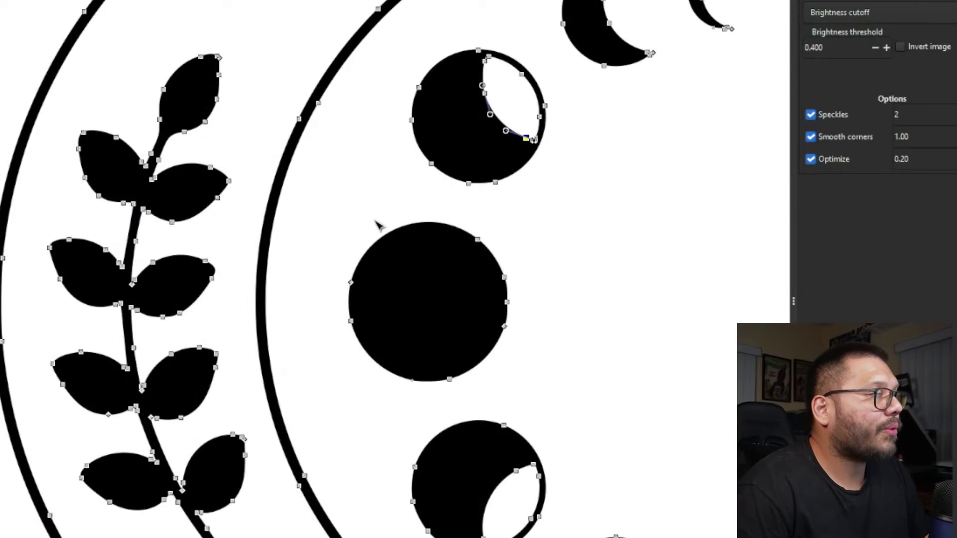
key(3)
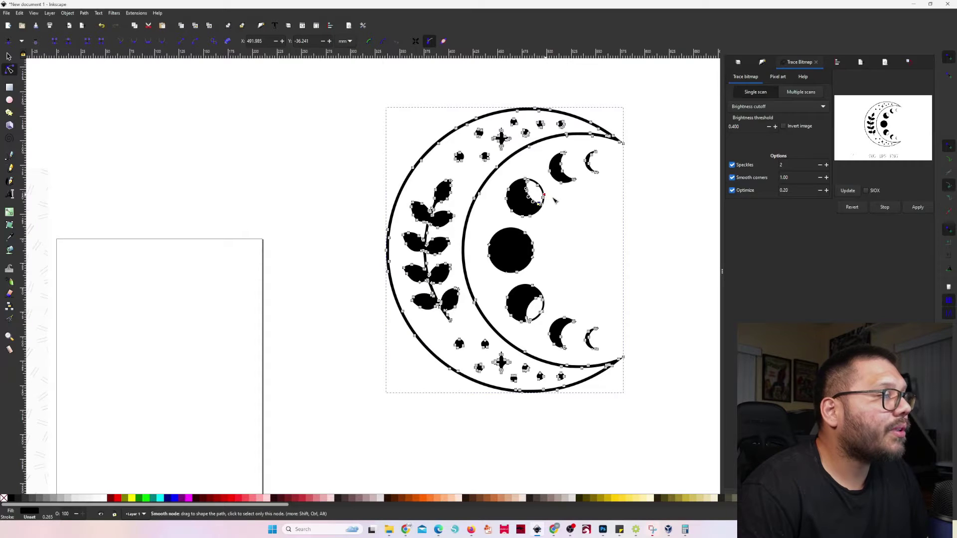
drag(544, 195, 693, 133)
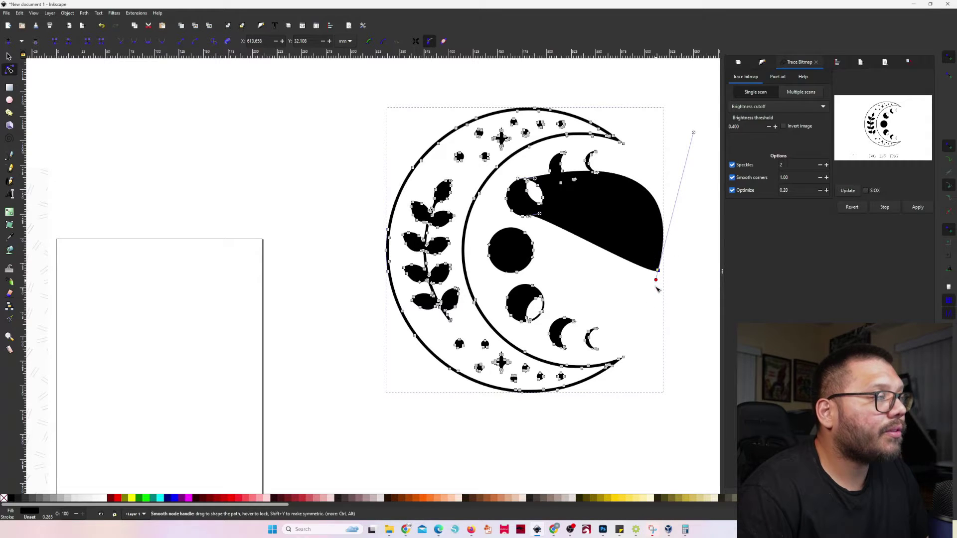
drag(656, 280, 672, 346)
click(557, 462)
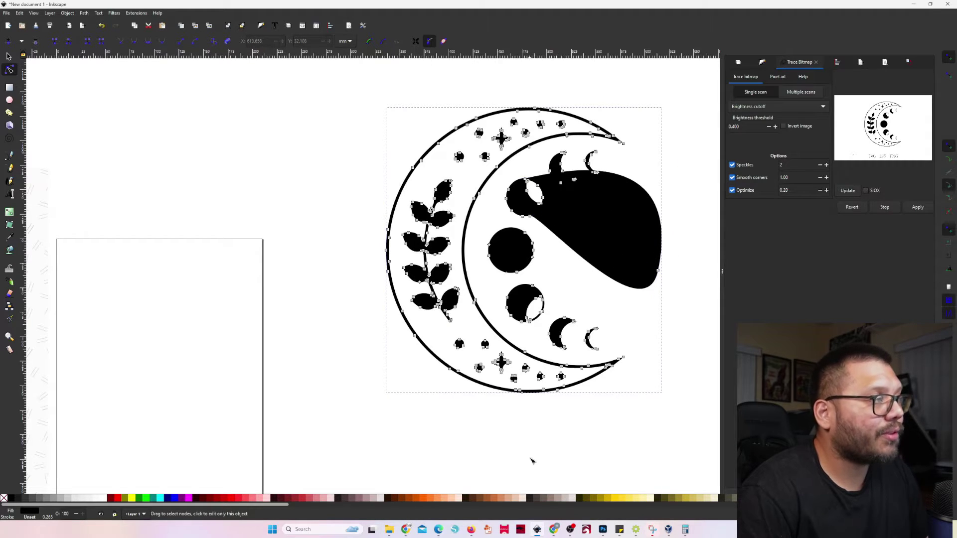
click(532, 461)
key(ctrl+z)
key(ctrl+z)
key(ctrl+z)
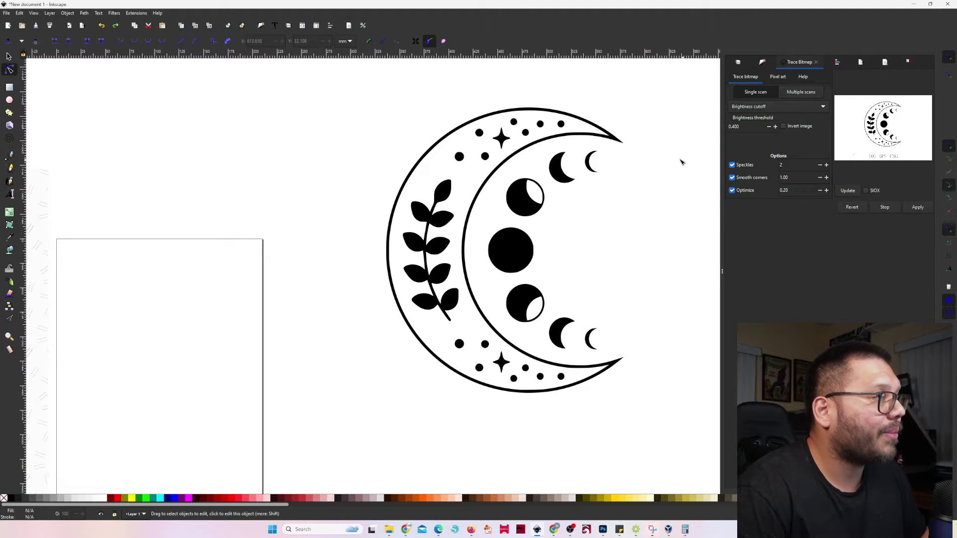
Outline the branch's top leaf and its stem on the original image with straight Pen tool segments, ending at the second leaf's base.
key(s)
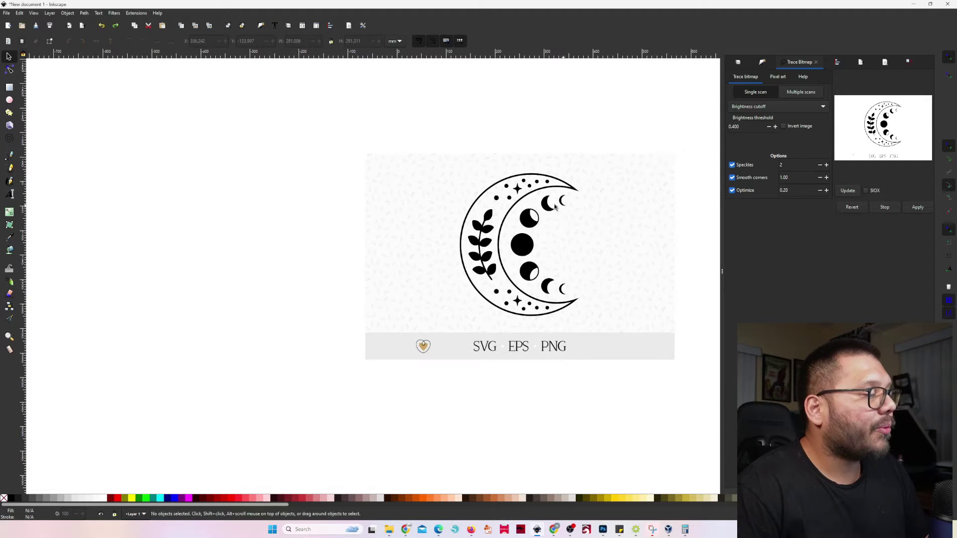
scroll(531, 205, up, 3)
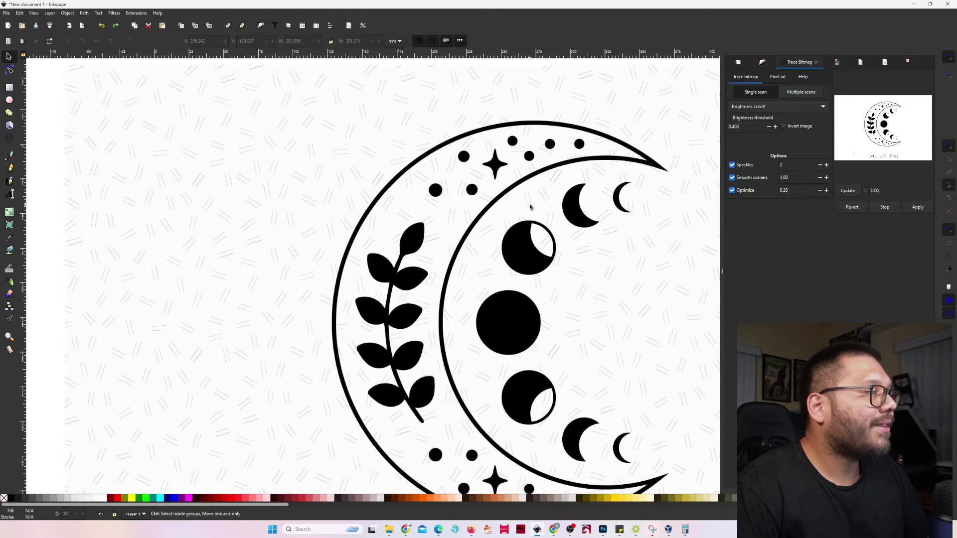
drag(570, 244, 475, 205)
click(10, 157)
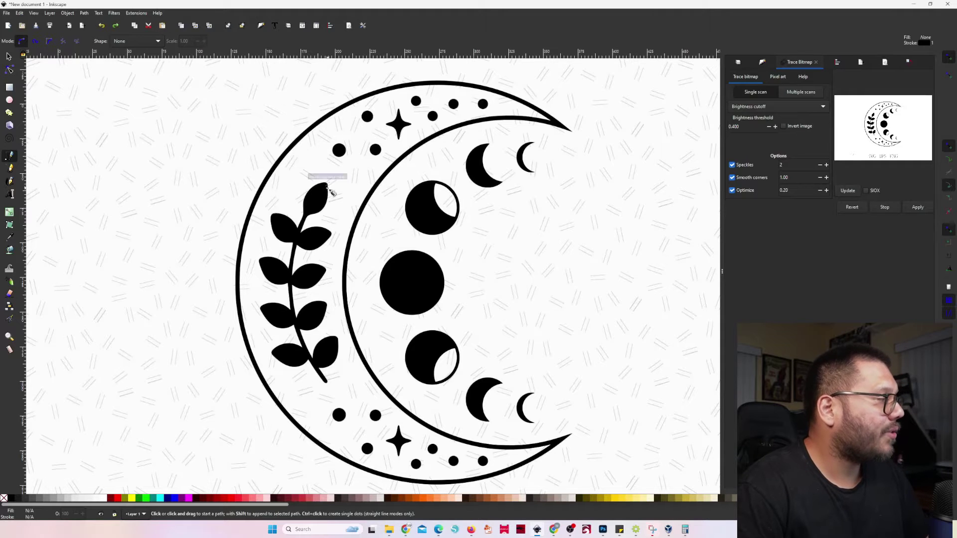
scroll(316, 188, up, 5)
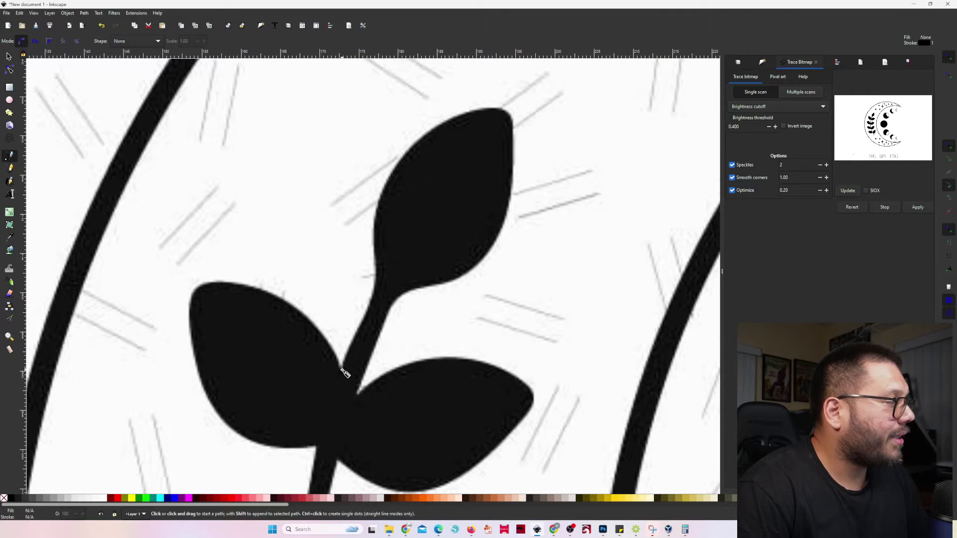
click(342, 369)
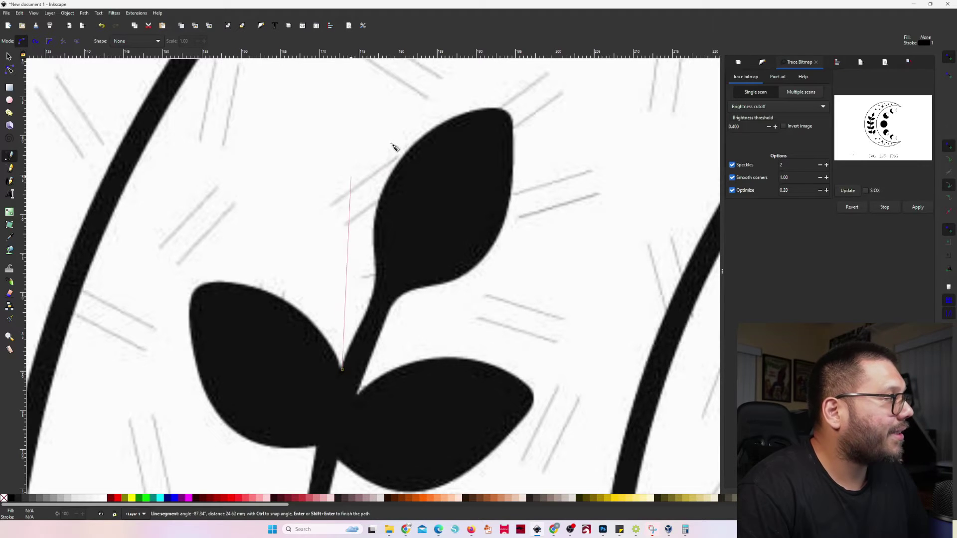
click(375, 286)
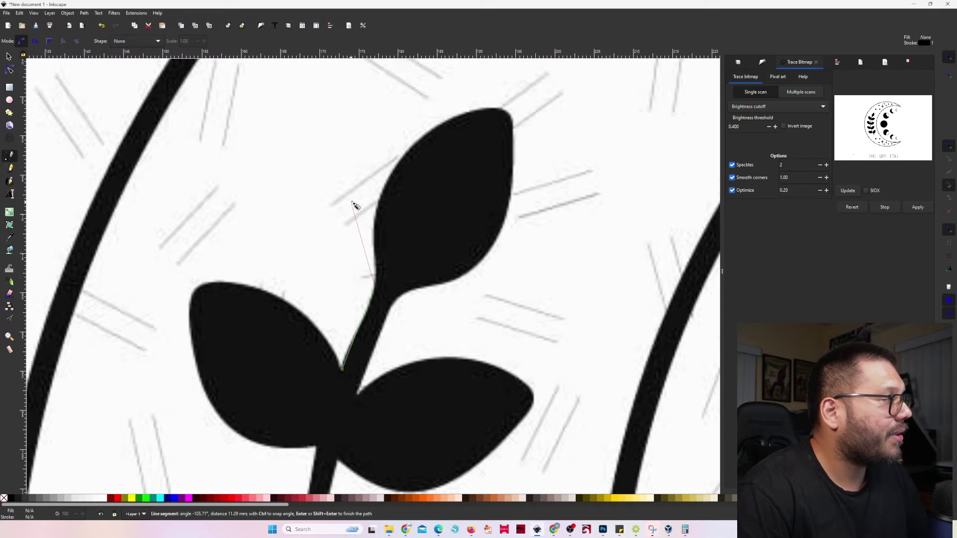
click(391, 168)
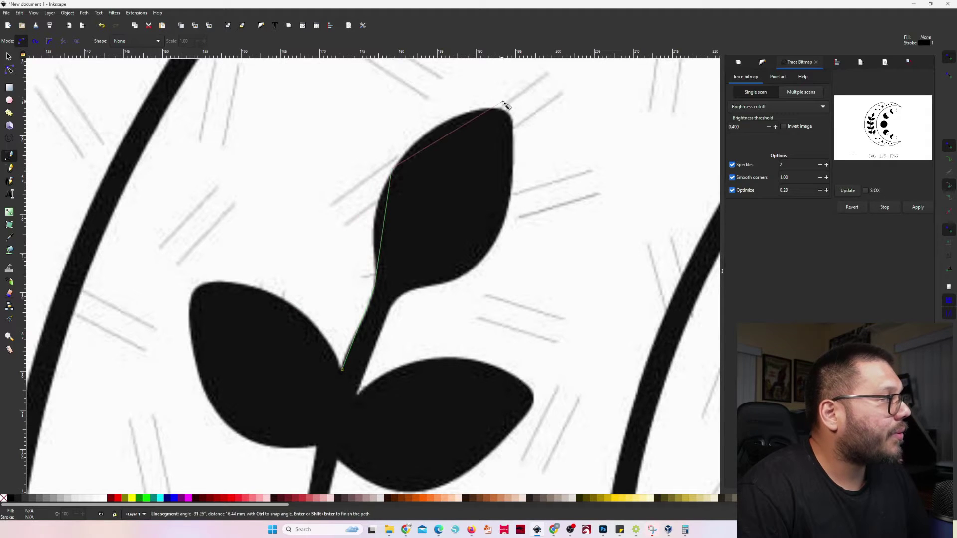
click(505, 113)
click(505, 219)
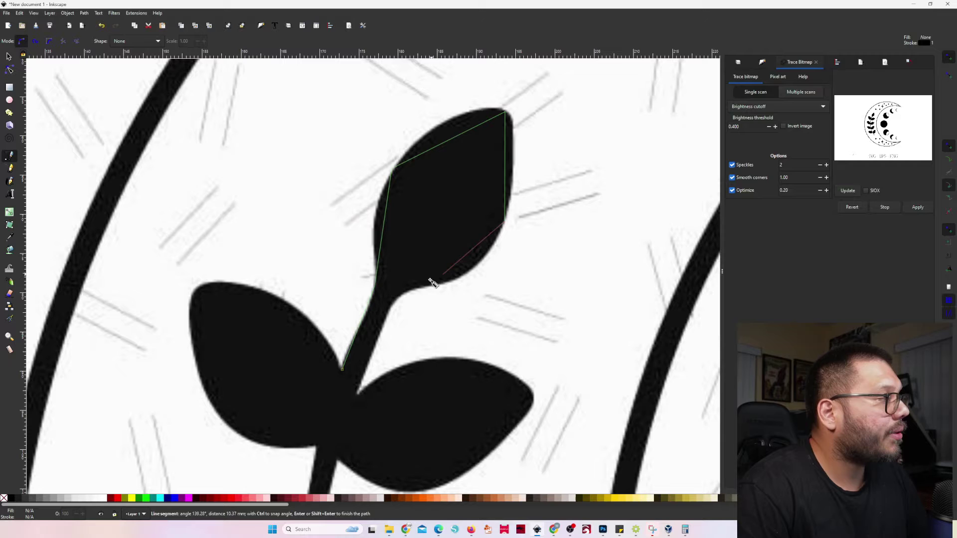
click(406, 293)
click(366, 380)
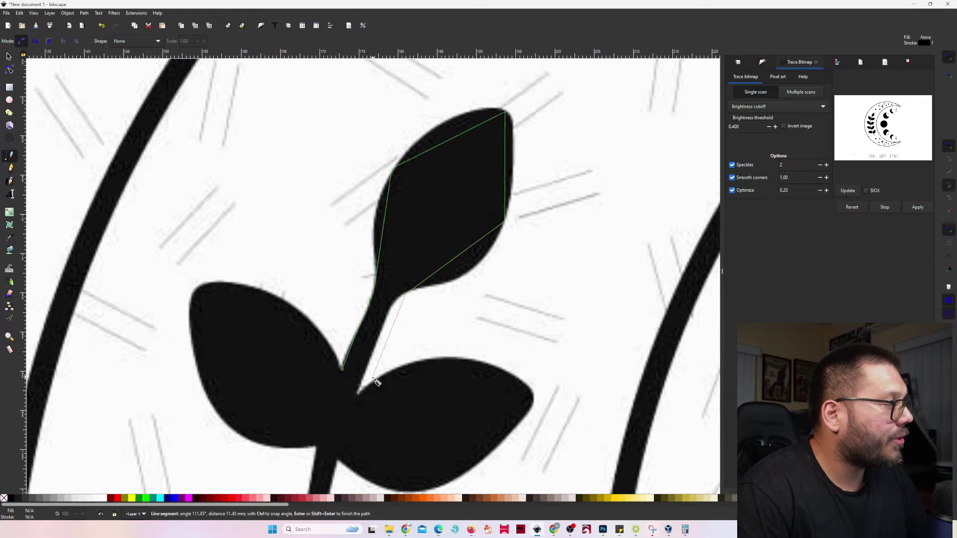
Continue the open path around the next leaf on the branch's right side with straight segments back to the stem.
scroll(448, 429, down, 1)
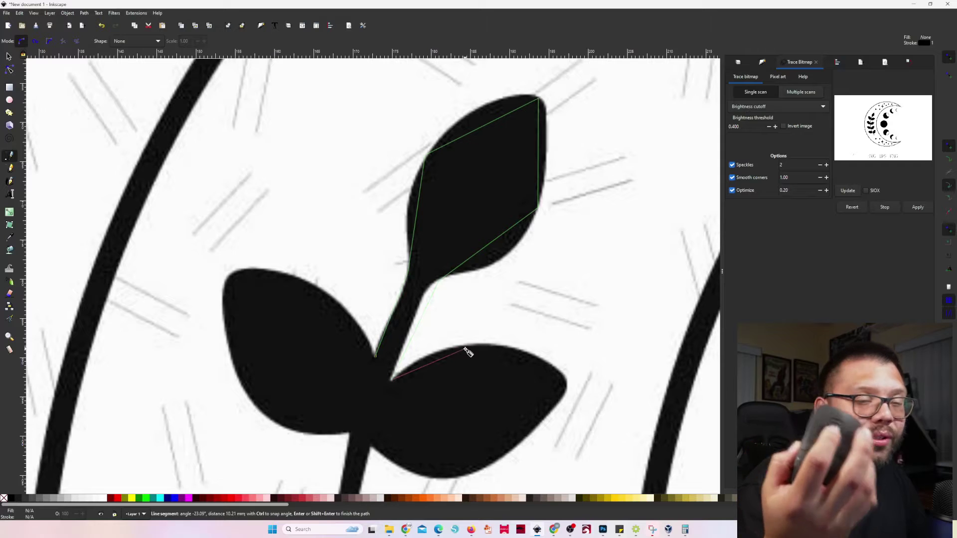
scroll(471, 344, down, 1)
drag(472, 337, 426, 140)
click(420, 142)
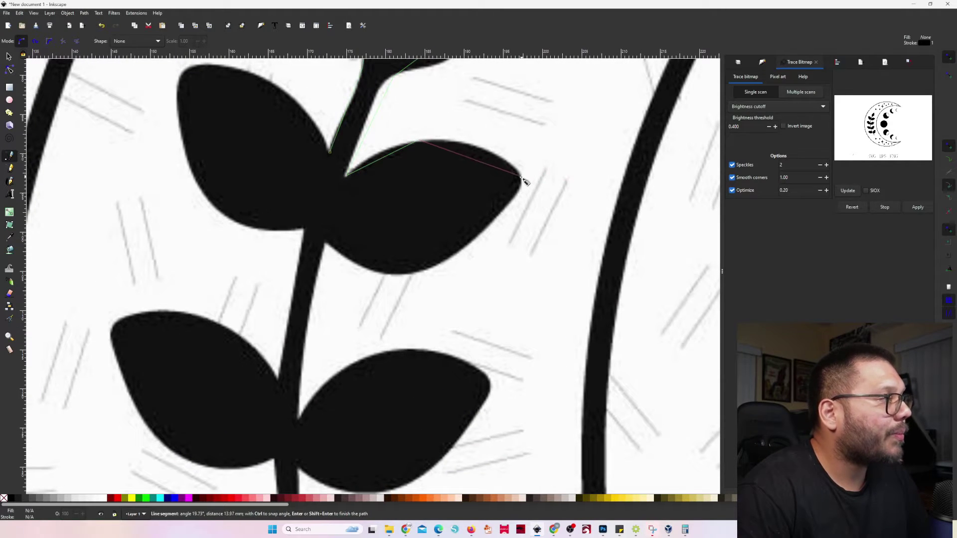
click(521, 177)
click(431, 268)
click(325, 244)
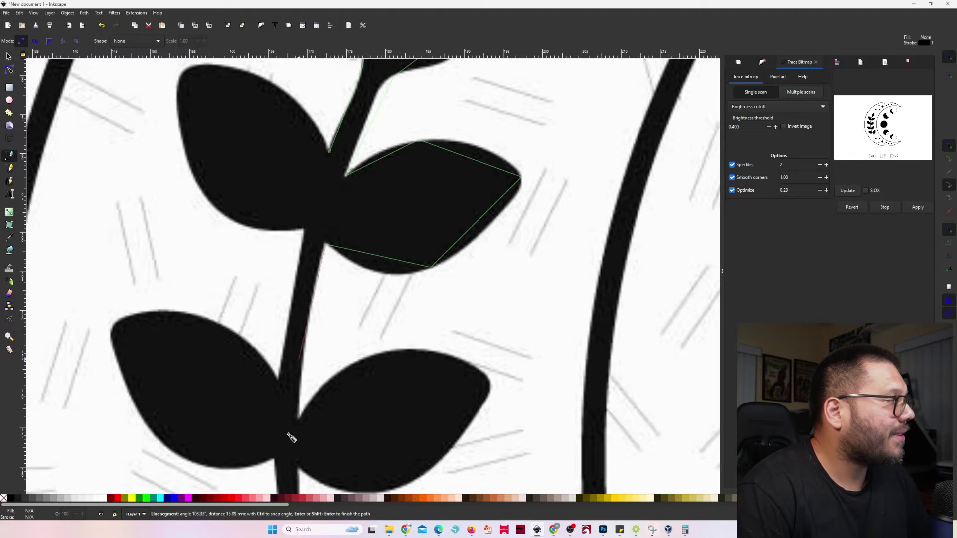
Continue the open path around the second leaf on the branch's right side with straight segments, returning to the stem below it.
click(299, 418)
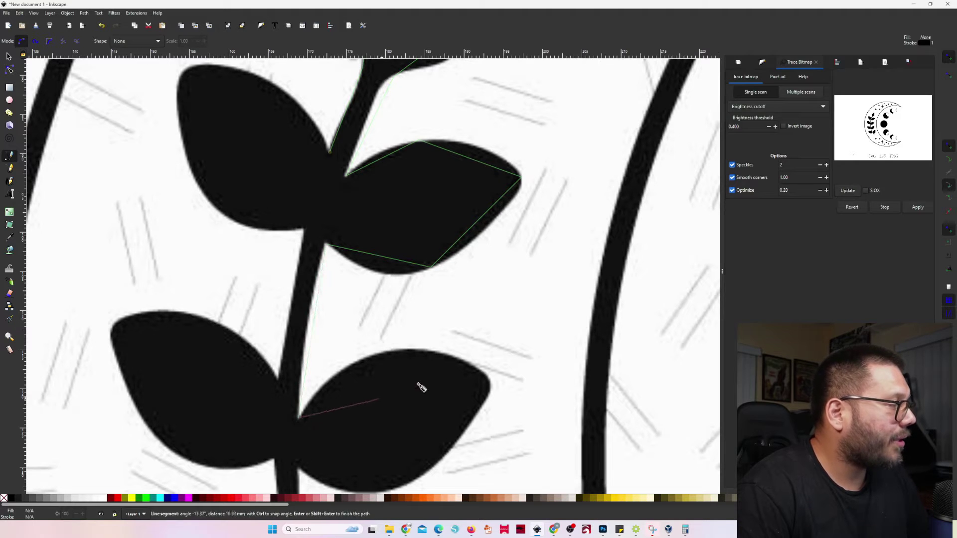
click(393, 352)
scroll(423, 394, down, 3)
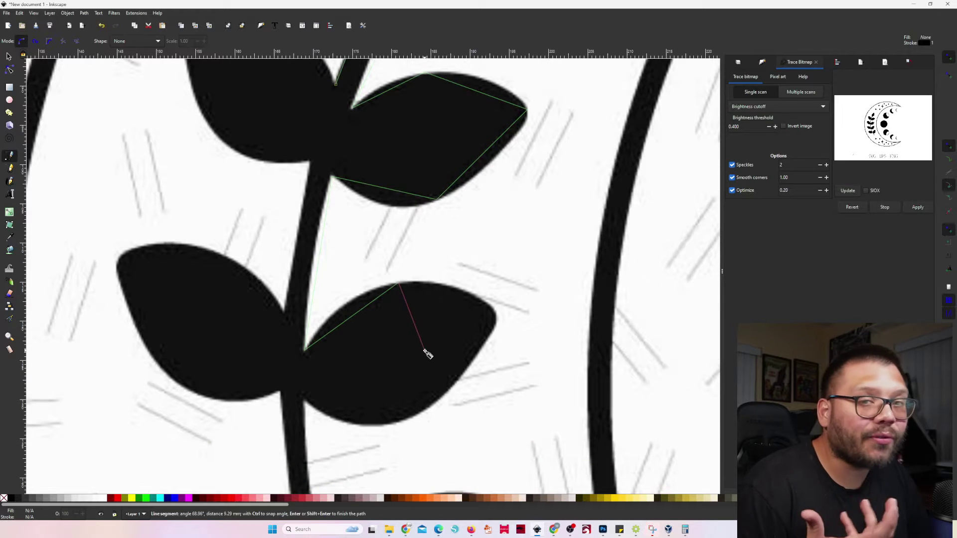
scroll(428, 354, down, 6)
click(506, 167)
click(427, 273)
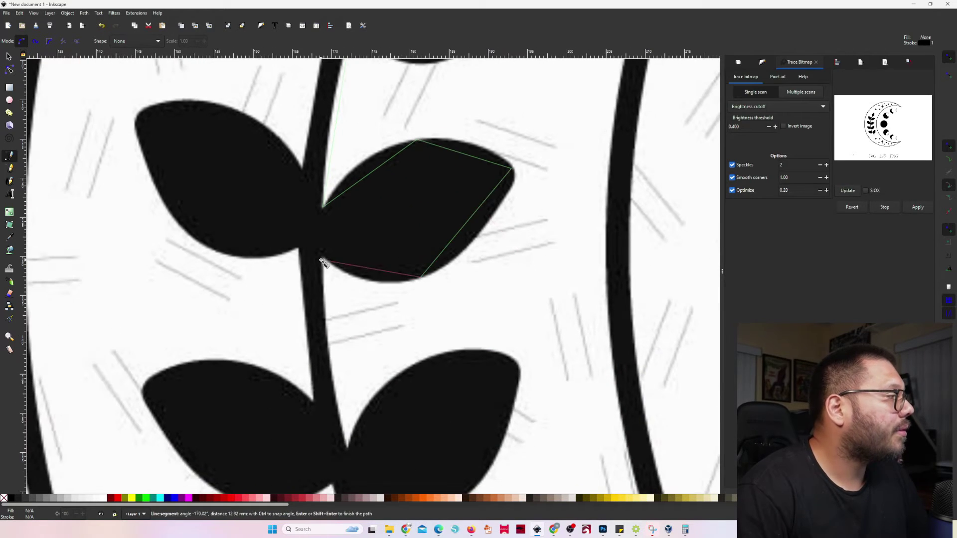
click(323, 257)
Extend the path down the stem and around the third right-hand leaf with straight segments back to the stem.
click(348, 448)
click(515, 363)
scroll(484, 448, down, 9)
scroll(475, 227, down, 1)
click(454, 260)
click(355, 268)
Outline the lowest right-hand leaf with straight segments and carry the path to the stem's bottom end, replacing the misplaced end points.
click(429, 433)
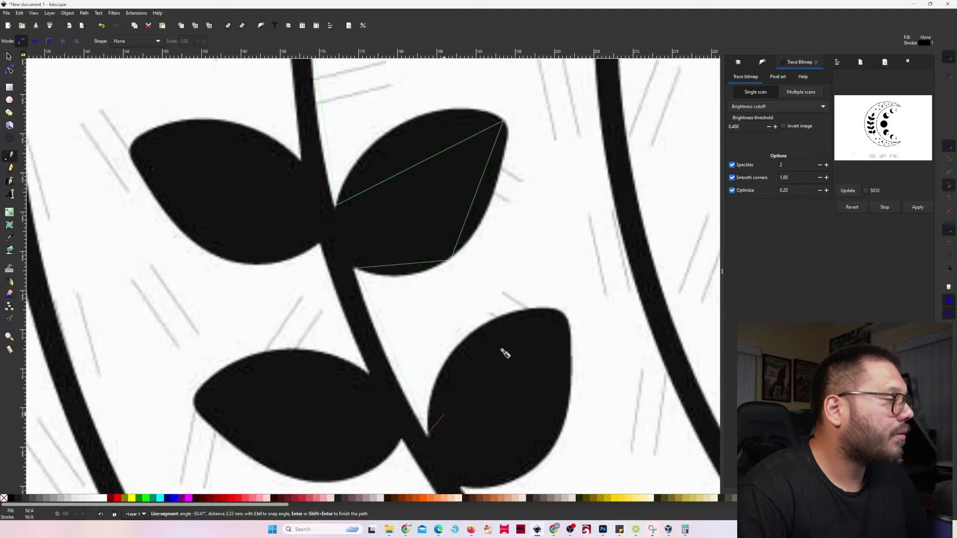
click(565, 316)
scroll(541, 449, down, 11)
scroll(535, 171, up, 3)
click(540, 108)
click(440, 281)
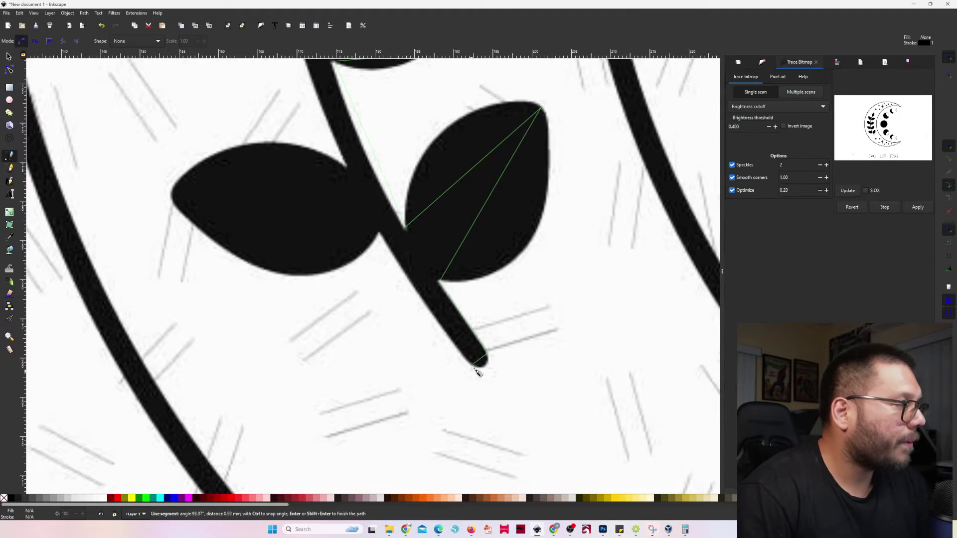
click(471, 368)
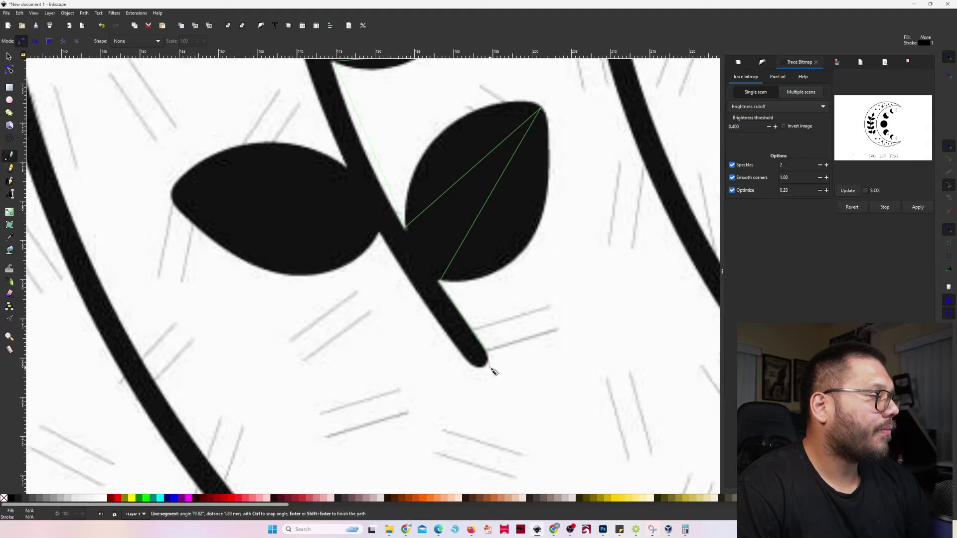
key(BackSpace)
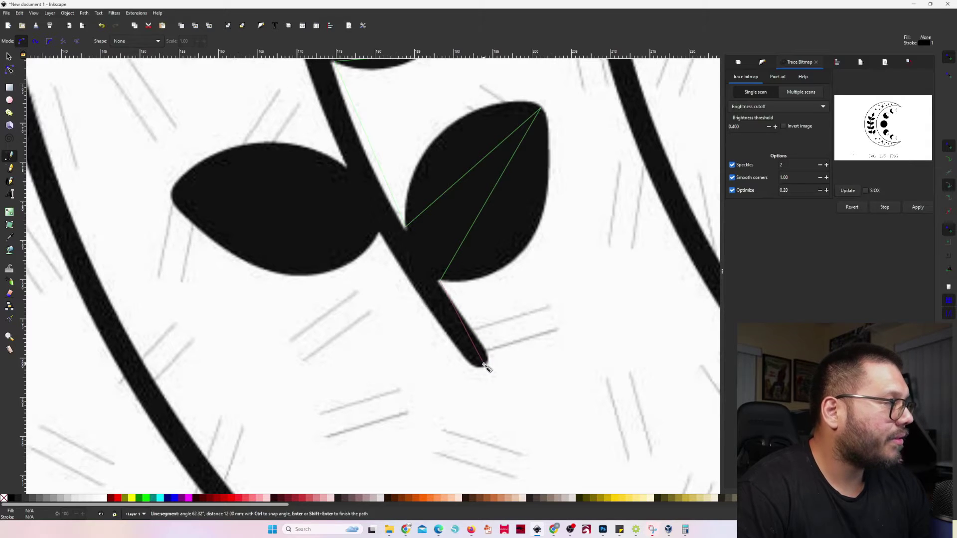
click(484, 367)
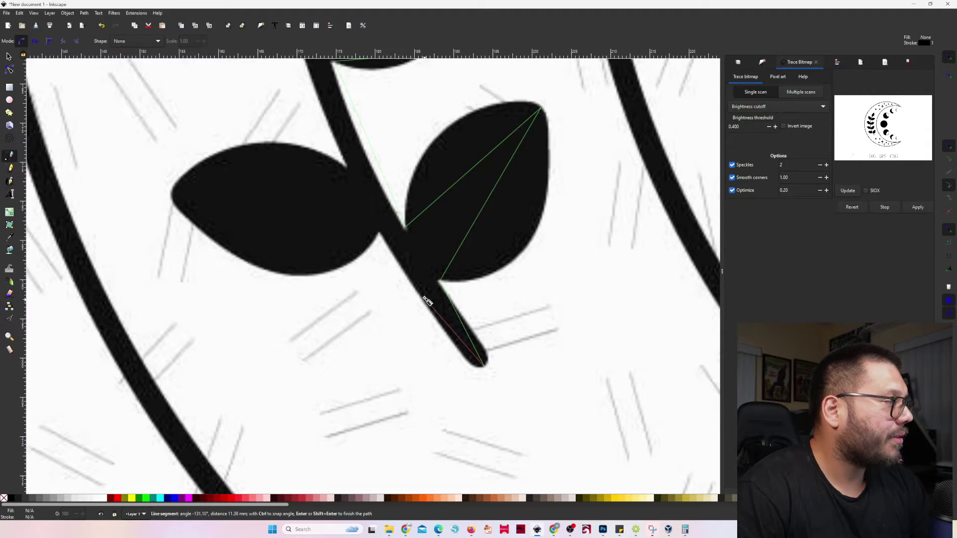
Continue the path up the stem's left side and around the lowest left-hand leaf with straight segments.
click(381, 233)
click(172, 194)
click(347, 167)
Outline the second-lowest left-hand leaf with straight segments, ending where its upper edge meets the stem.
drag(301, 113, 406, 388)
click(403, 315)
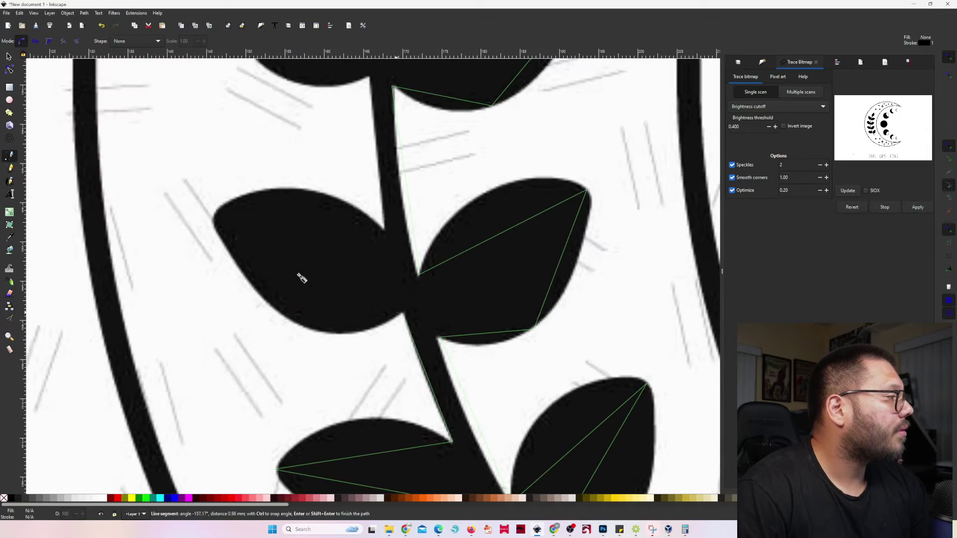
click(275, 312)
click(214, 218)
click(383, 228)
Trace the second left-hand leaf from the top with straight segments, returning to the stem above it.
drag(367, 200, 413, 461)
click(416, 339)
click(307, 324)
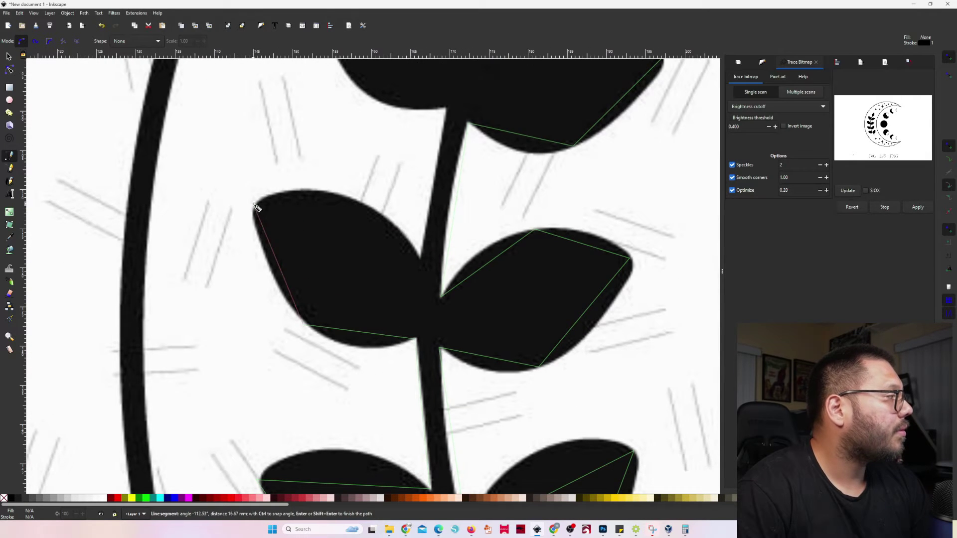
click(255, 204)
click(422, 258)
Carry the path up the stem and around the uppermost left-hand leaf with straight segments.
click(446, 104)
drag(448, 103, 362, 418)
click(276, 409)
click(235, 262)
click(384, 338)
Trace the left side of the top leaf and close the branch outline at that leaf's tip.
click(425, 248)
click(438, 141)
drag(438, 141, 340, 208)
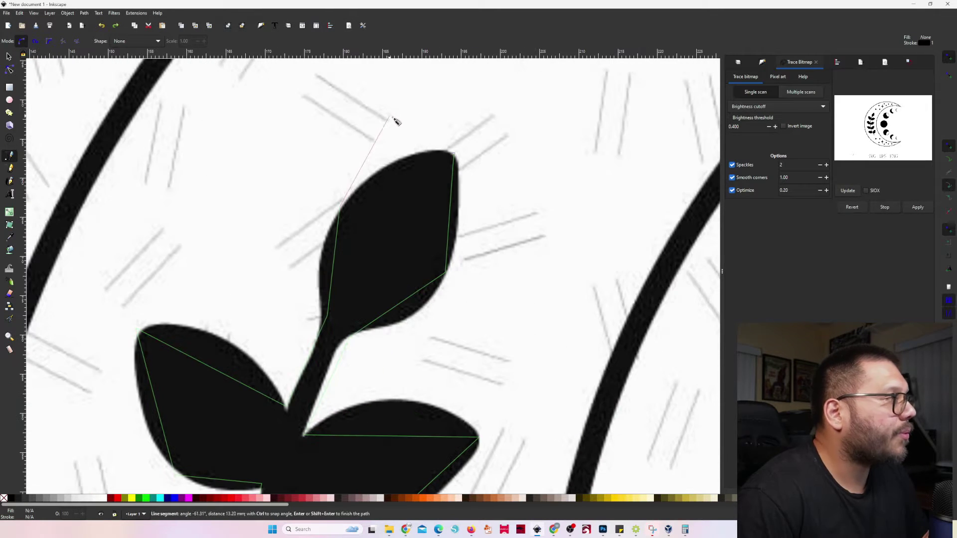
click(453, 154)
drag(342, 370, 436, 239)
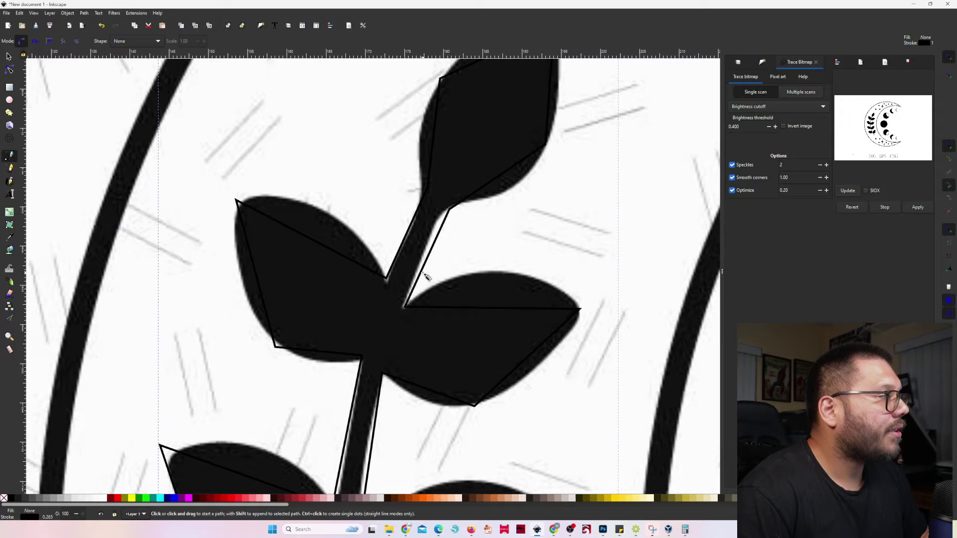
Move the original image away from the branch outline to view the drawn path alone, and undo the move.
key(s)
drag(524, 235, 773, 222)
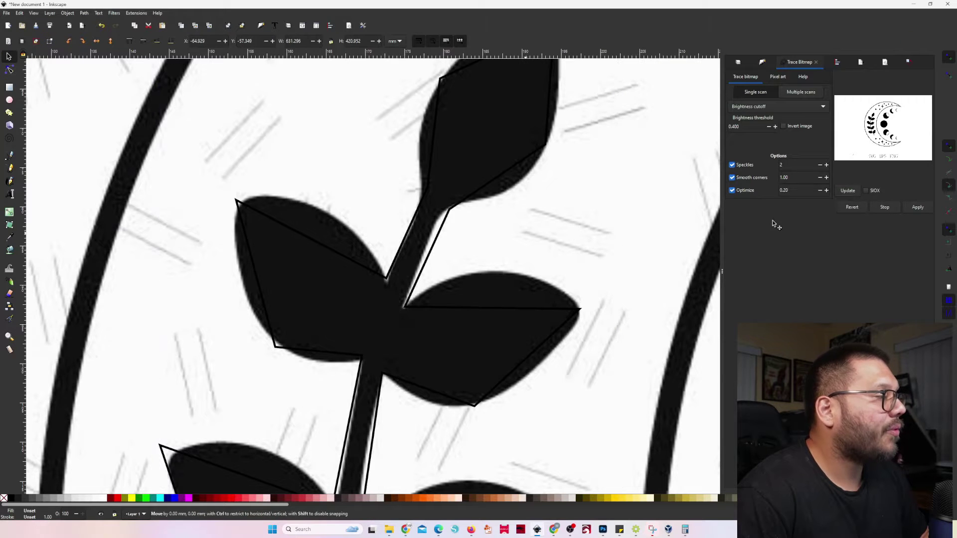
scroll(425, 282, down, 3)
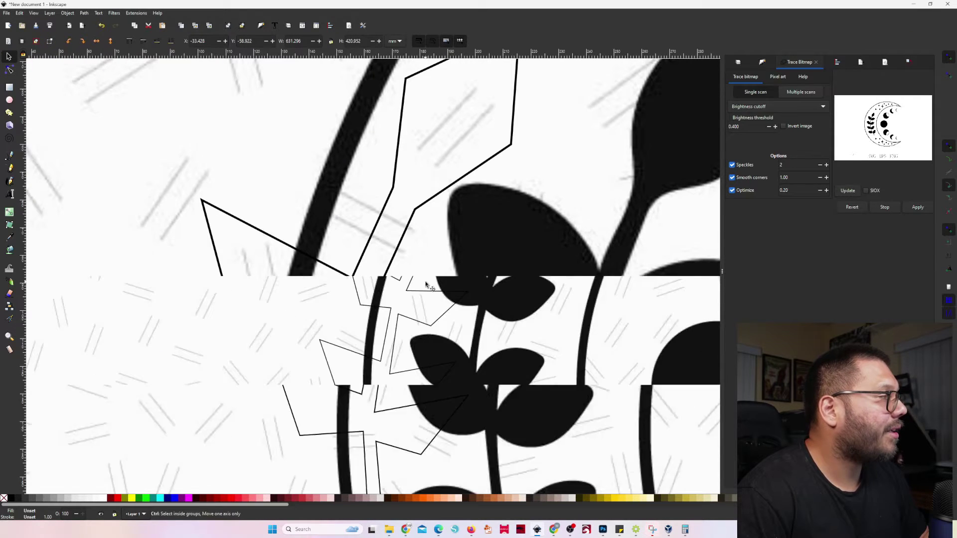
drag(505, 344, 436, 288)
drag(550, 276, 646, 280)
mouse_move(630, 337)
mouse_down()
mouse_move(468, 219)
mouse_move(504, 278)
mouse_move(514, 320)
mouse_up()
scroll(468, 220, down, 1)
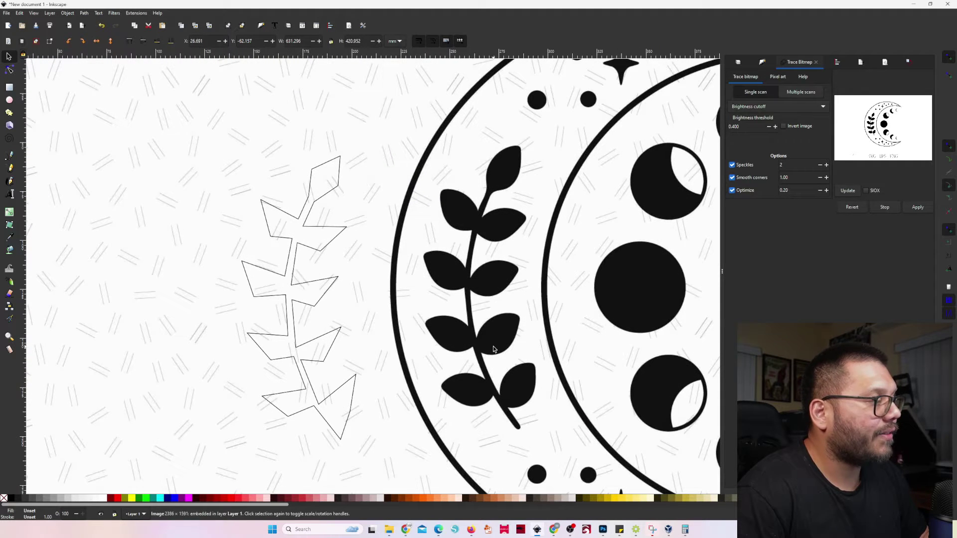
key(ctrl+z)
Select the branch outline and set its stroke color to yellow.
scroll(264, 201, up, 5)
click(245, 184)
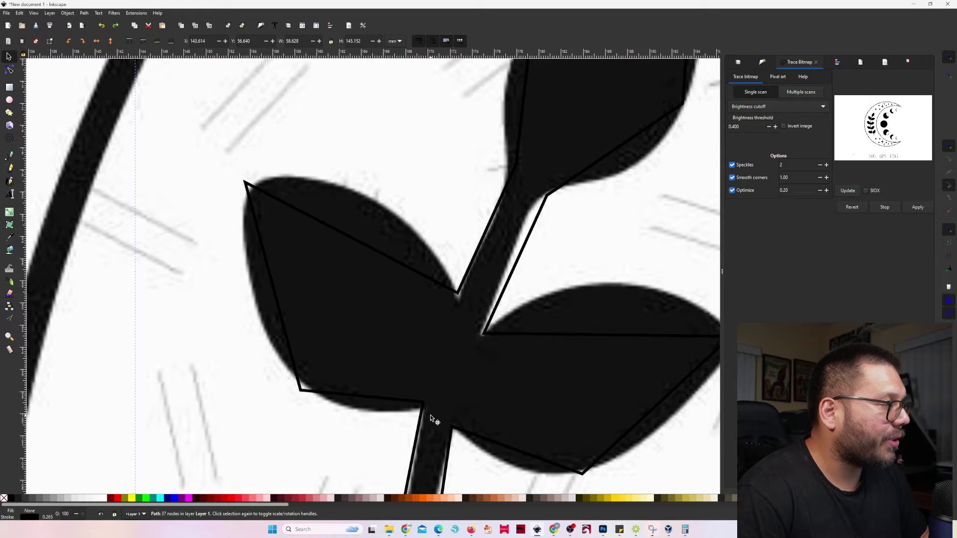
scroll(465, 410, down, 2)
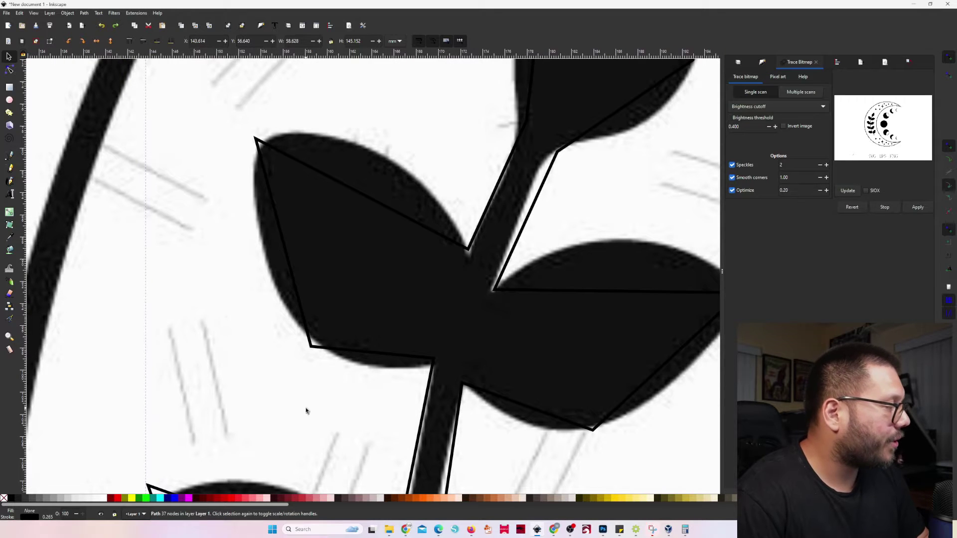
shift+click(132, 498)
scroll(535, 294, down, 2)
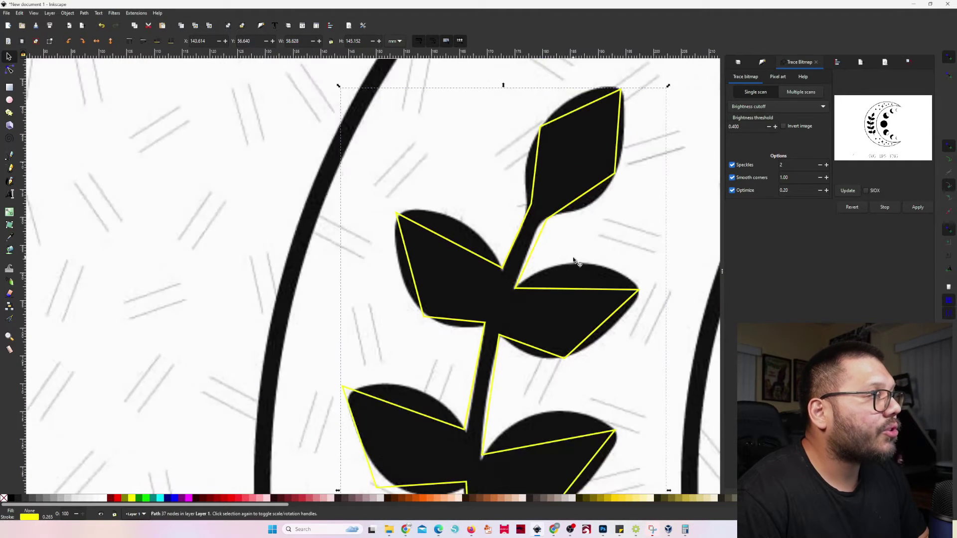
Try a dark yellow fill on the branch outline, and undo it.
drag(595, 103, 519, 186)
drag(453, 308, 496, 202)
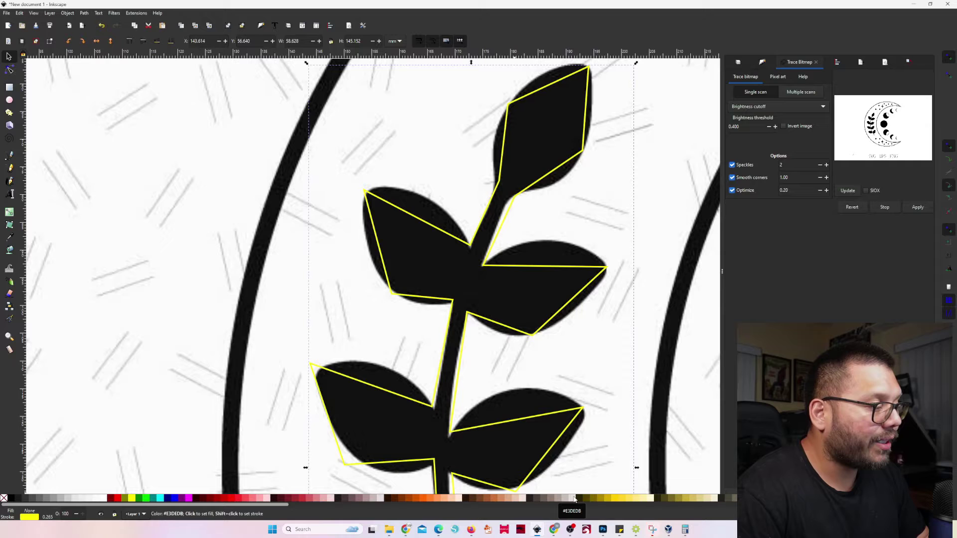
click(604, 499)
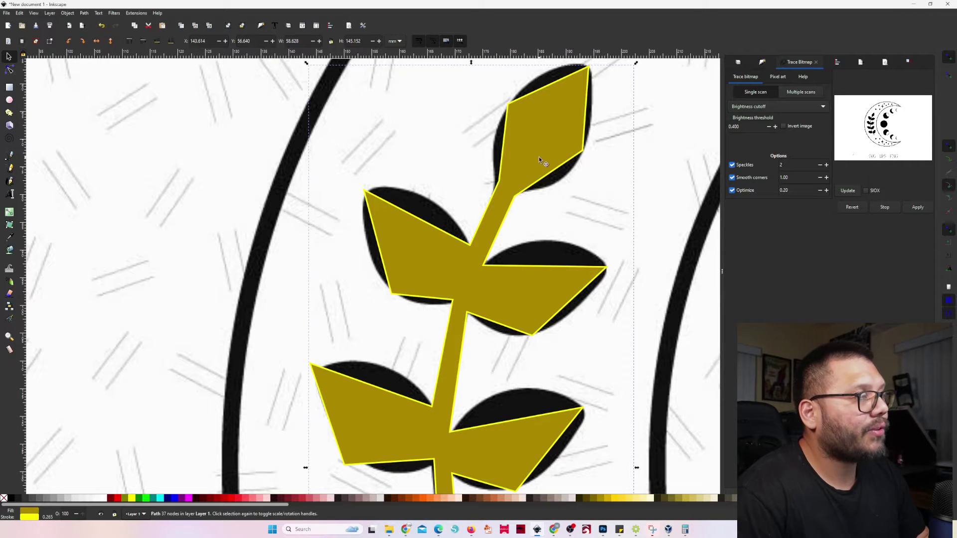
key(ctrl+z)
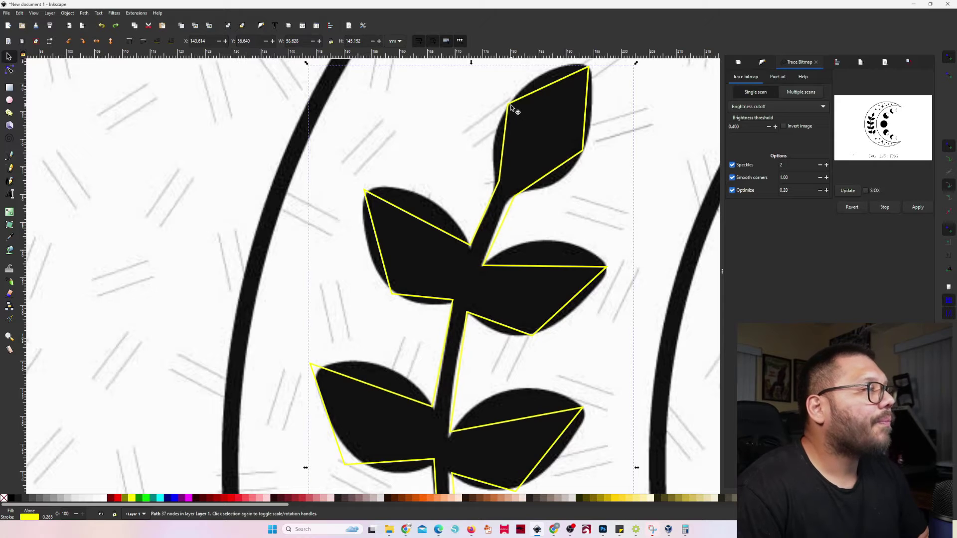
Reduce the branch outline's stroke width to 0.065 mm in Fill and Stroke, and deselect the path.
click(761, 63)
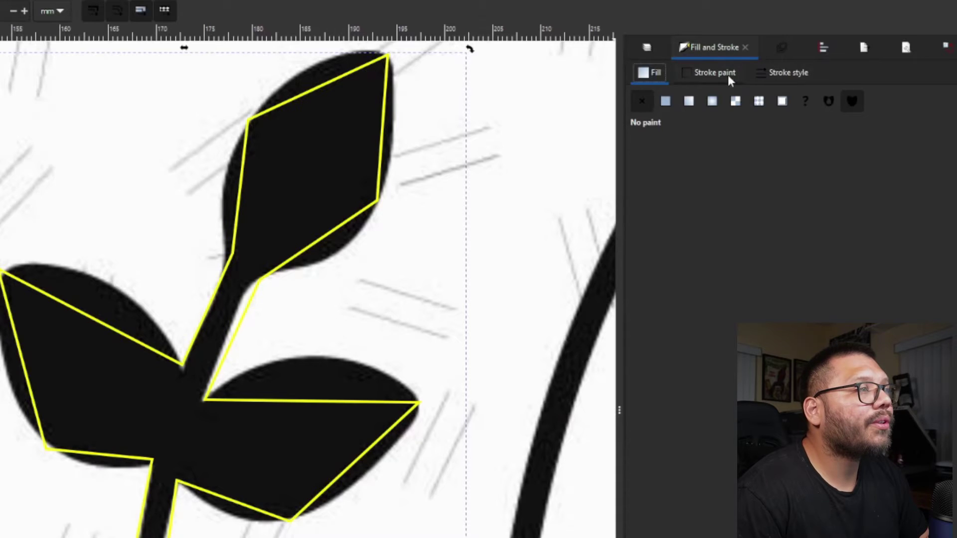
click(782, 73)
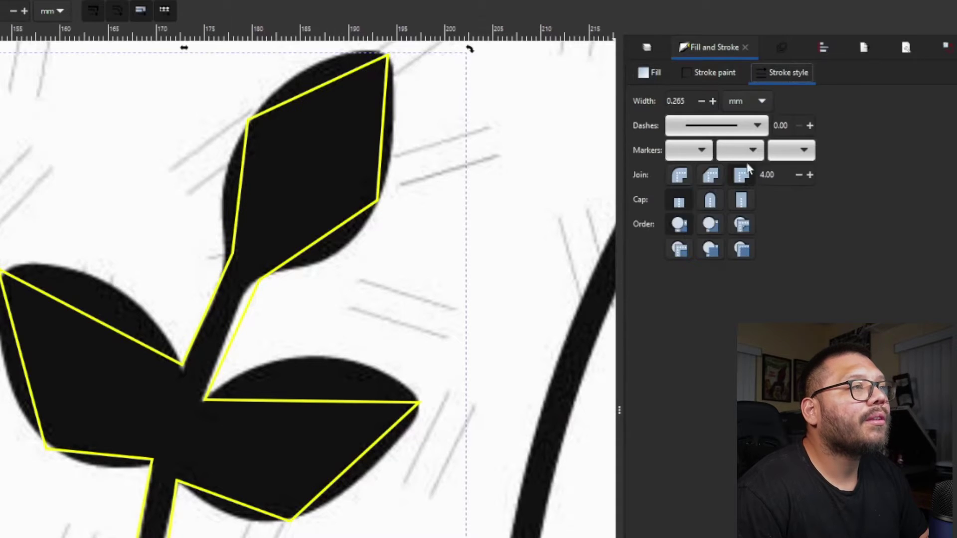
click(700, 102)
click(700, 101)
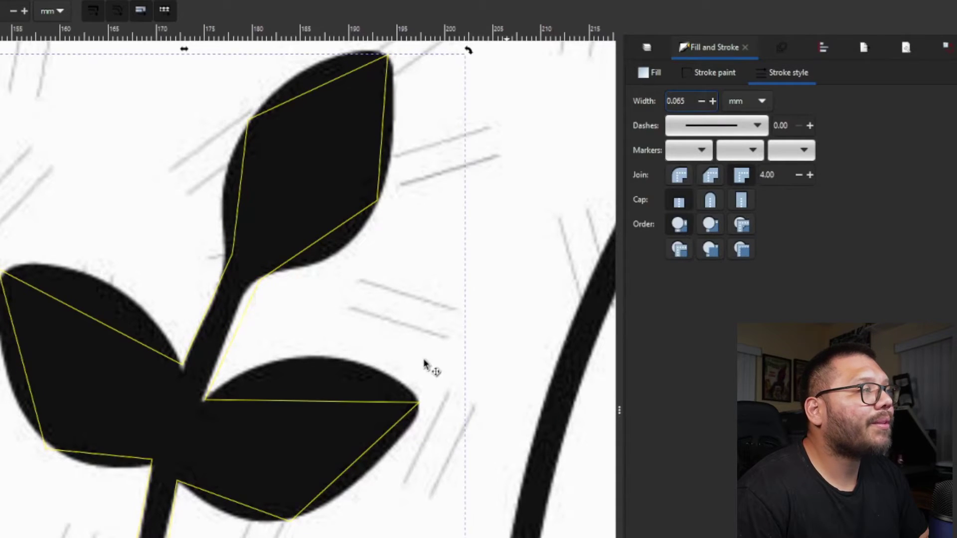
click(533, 350)
Edit the branch path's nodes and bend the top leaf's upper-left segment outward to follow the leaf's curved edge.
scroll(516, 149, up, 3)
ctrl+scroll(529, 214, up, 3)
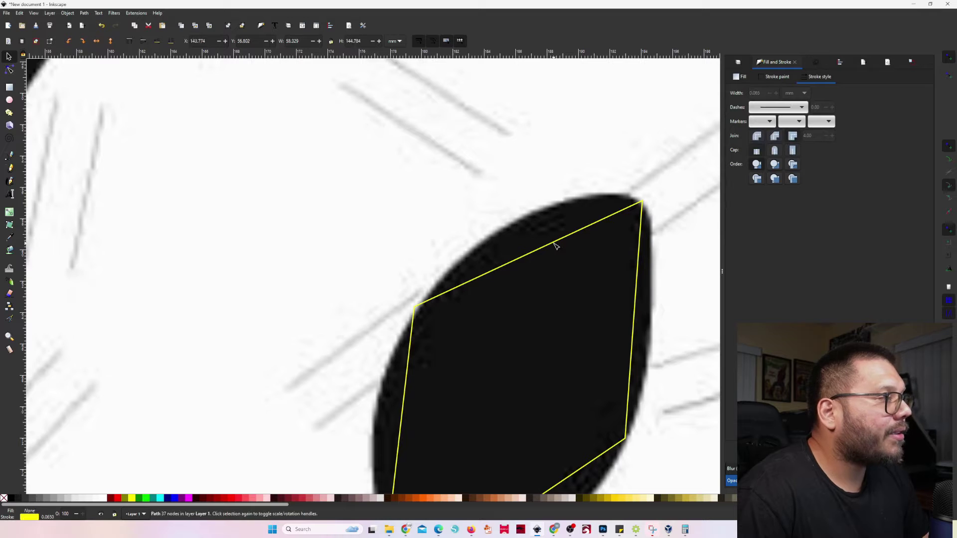
double_click(555, 245)
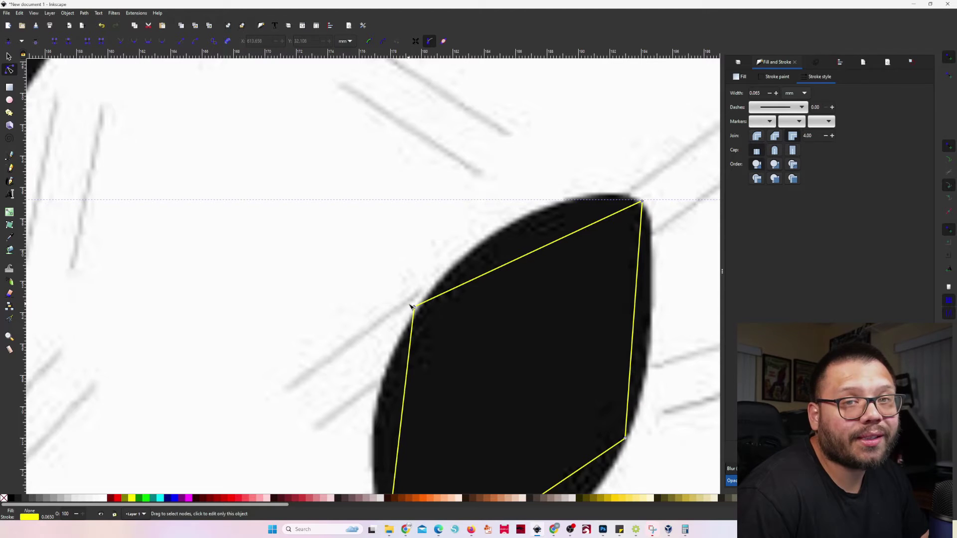
scroll(500, 354, up, 2)
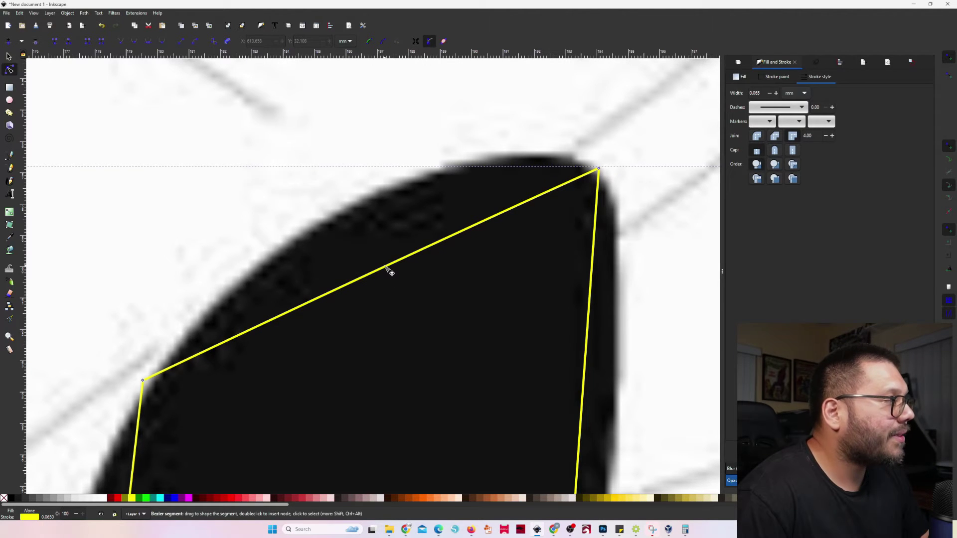
drag(386, 246, 373, 194)
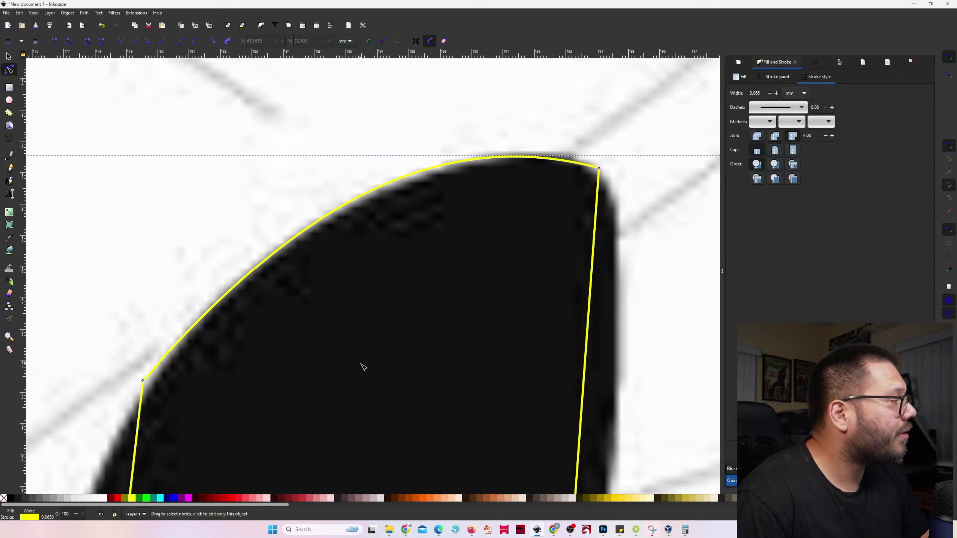
Adjust the curve handle of the top leaf's tip node so the upper edge follows the rounded tip more closely.
drag(583, 389, 437, 294)
scroll(466, 324, down, 1)
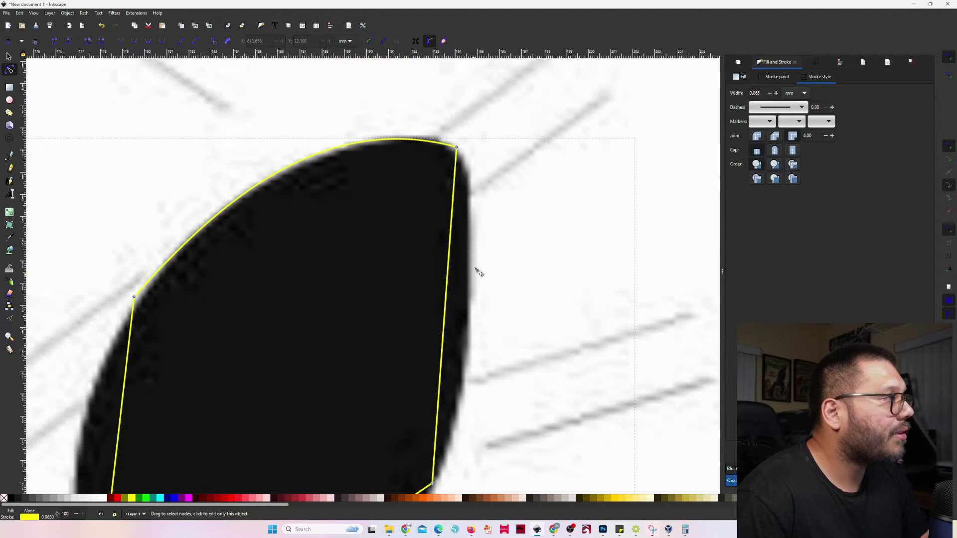
scroll(464, 318, down, 2)
scroll(464, 318, right, 1)
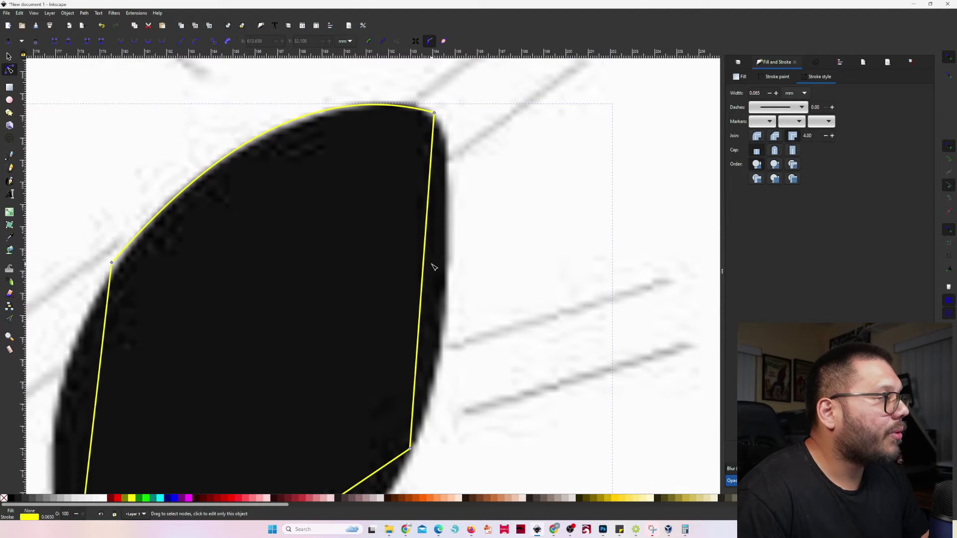
click(435, 114)
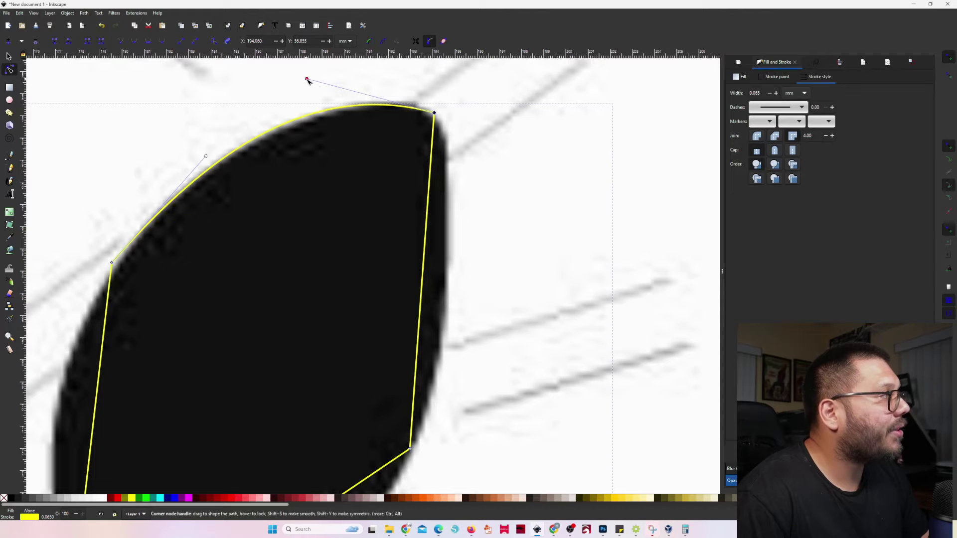
drag(305, 92, 359, 68)
drag(501, 336, 474, 308)
click(475, 309)
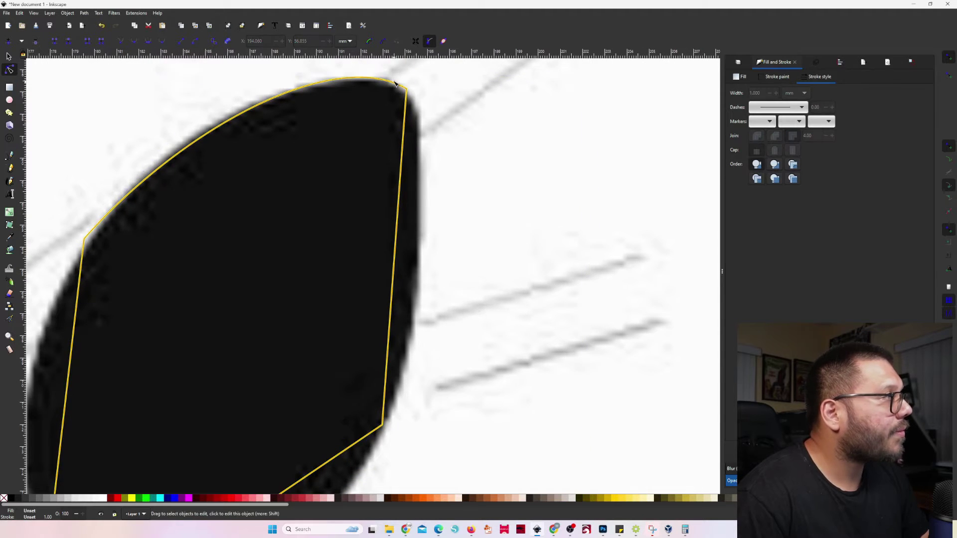
Pull a second handle out of the top leaf's tip node to curve the right-hand segment along the leaf's edge.
click(407, 91)
click(407, 90)
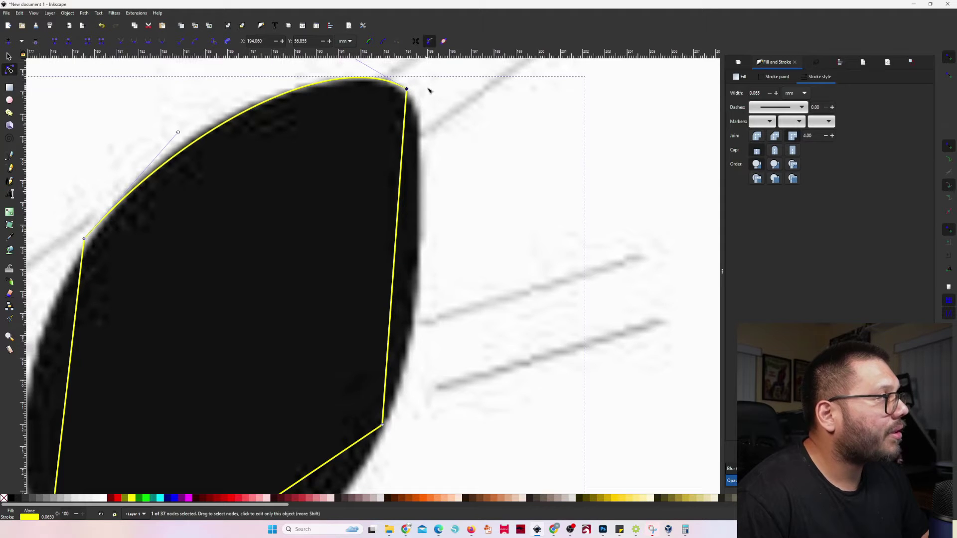
drag(407, 90, 466, 158)
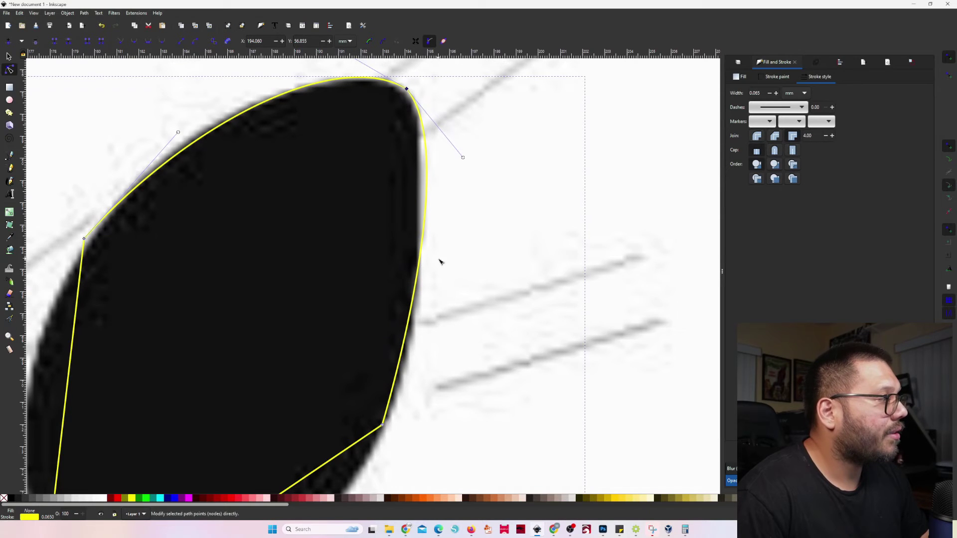
scroll(391, 399, down, 3)
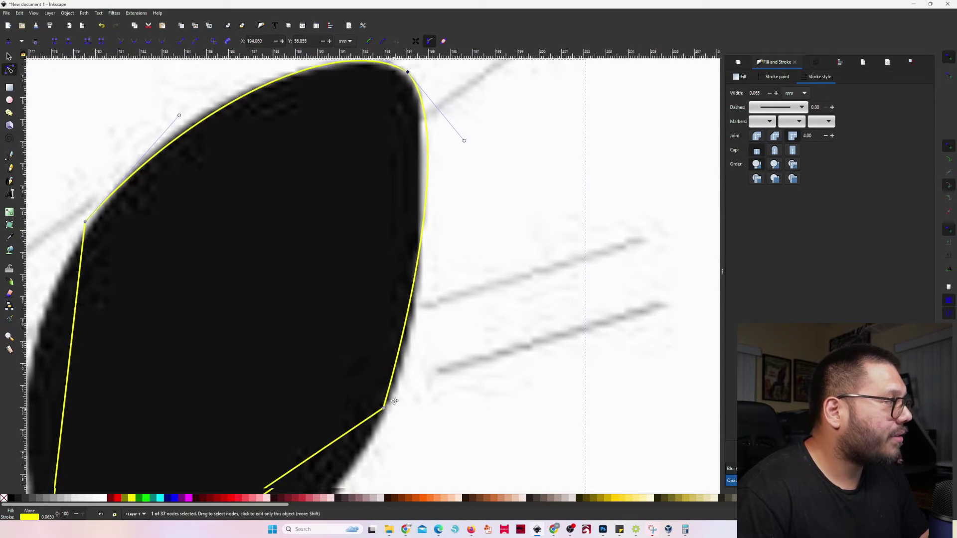
Pull a handle out of the top leaf's lower-right node to bulge the right-hand segment along the leaf's edge.
mouse_move(391, 364)
mouse_down()
mouse_move(399, 353)
mouse_move(401, 368)
mouse_move(394, 358)
mouse_up()
key(ctrl+z)
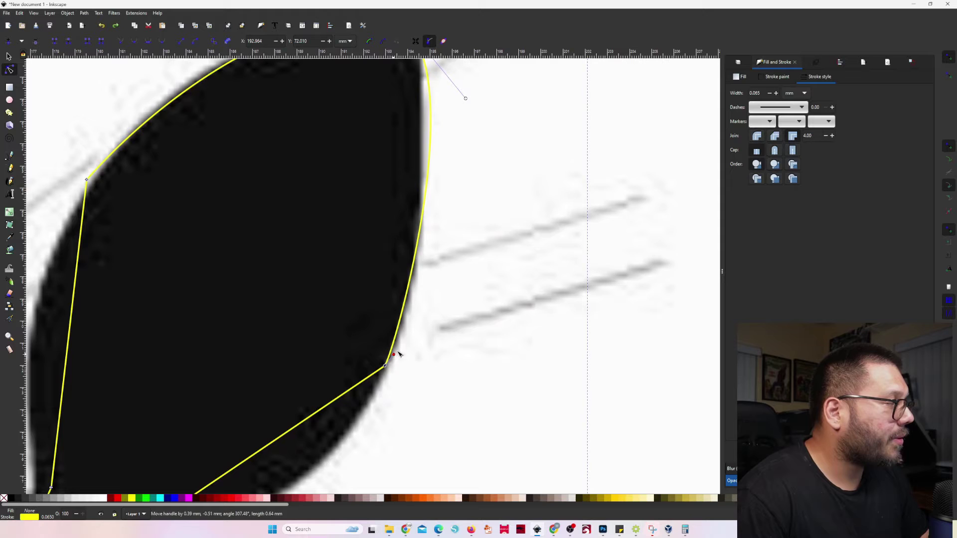
drag(398, 353, 413, 338)
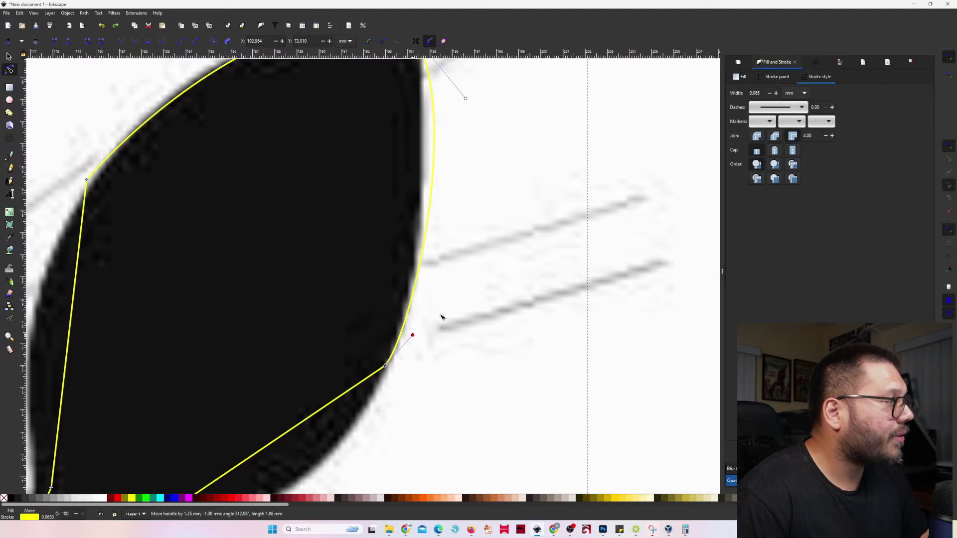
scroll(441, 316, up, 3)
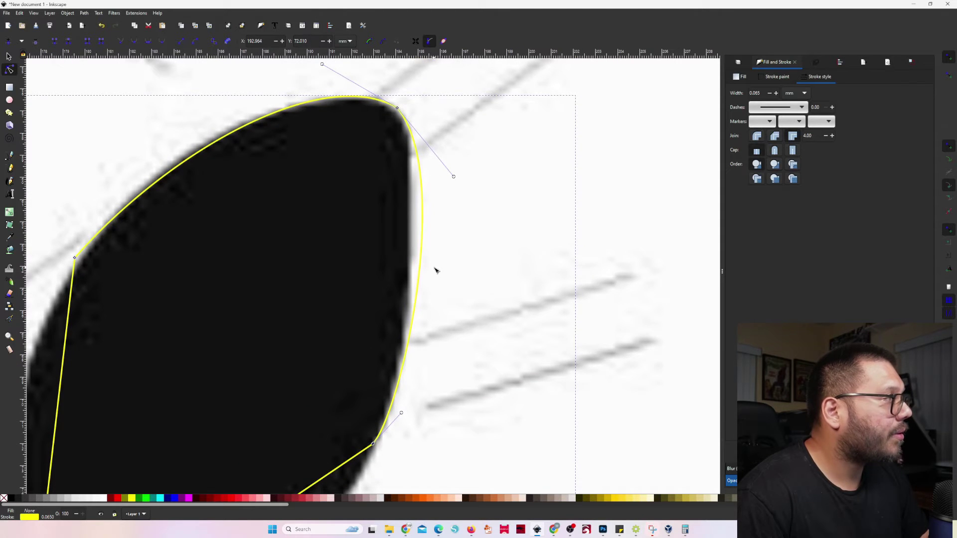
Bend the top leaf's straight lower-right segment outward to follow the leaf's curved underside toward the stem.
scroll(434, 270, down, 10)
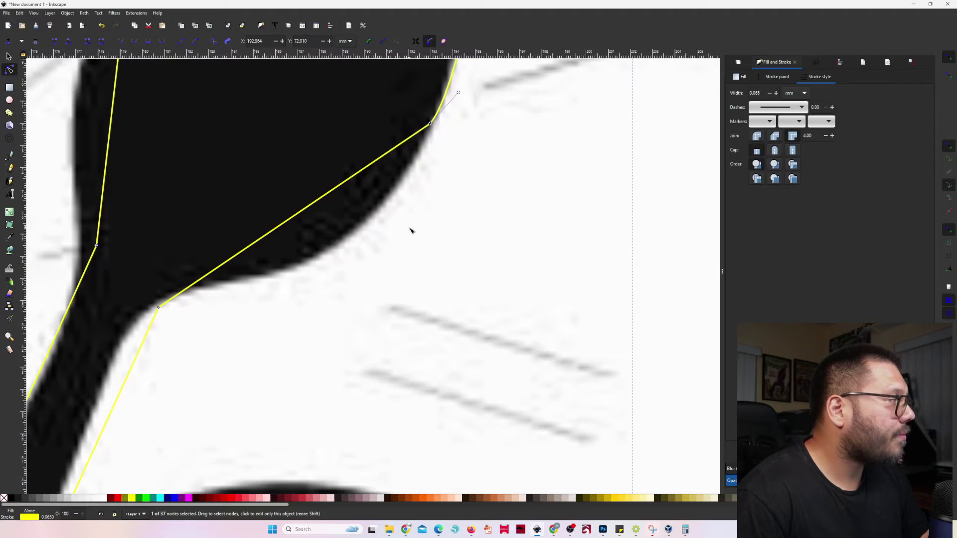
scroll(411, 230, up, 2)
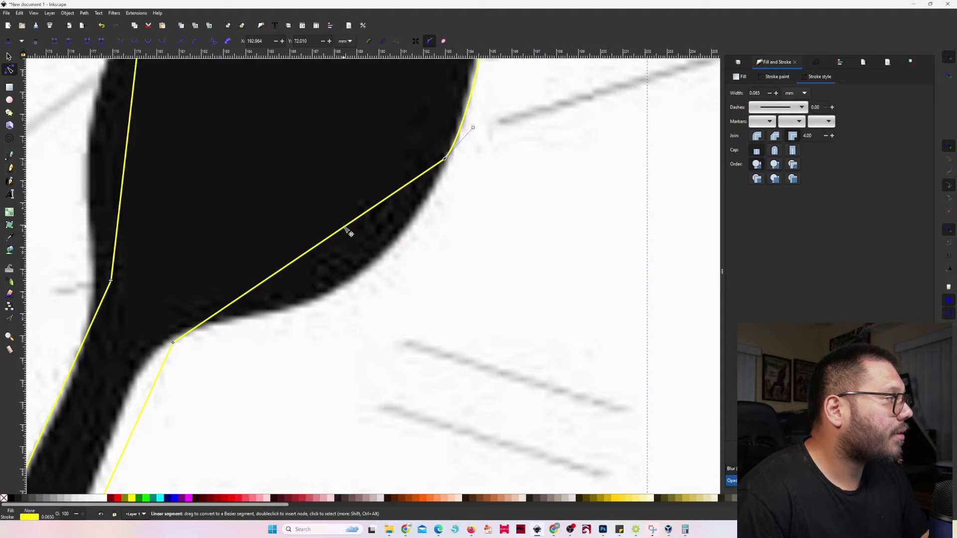
drag(347, 235, 402, 255)
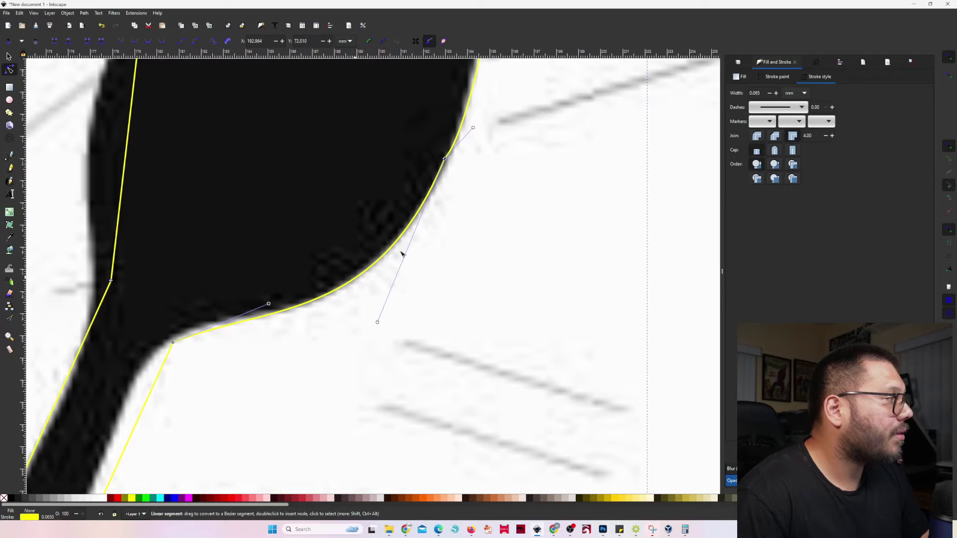
scroll(431, 254, up, 2)
drag(494, 211, 475, 222)
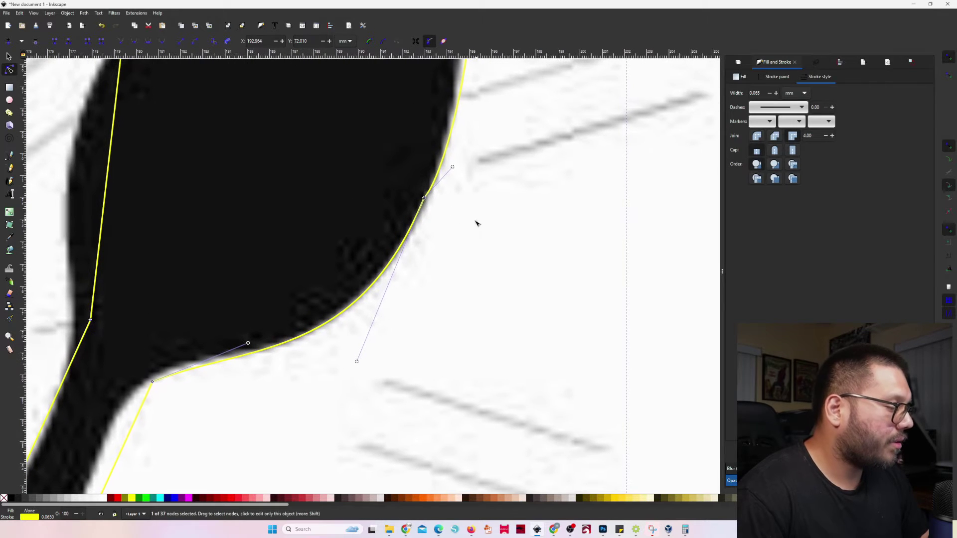
Adjust the upper handle of the top leaf's lower-right node to smooth the kink between the two curves.
click(467, 247)
scroll(422, 203, up, 2)
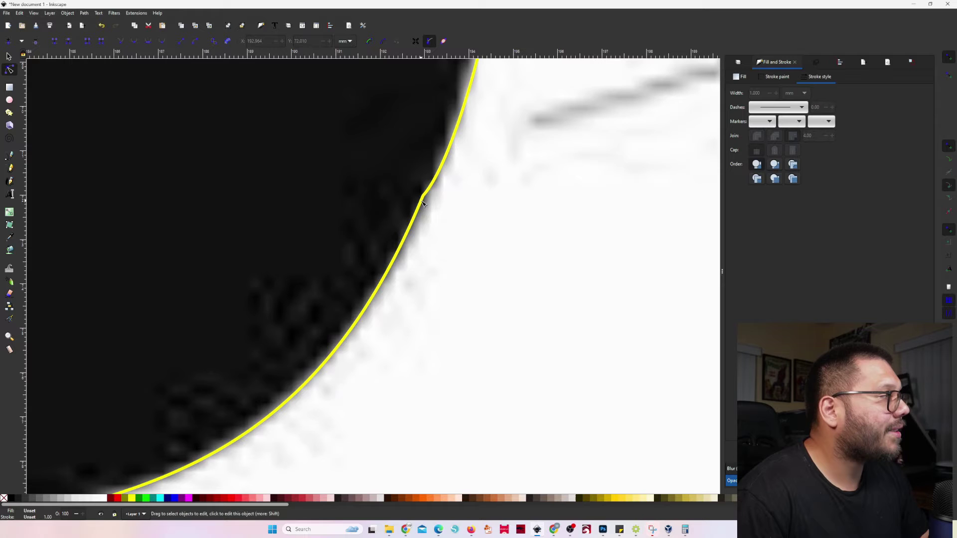
click(427, 195)
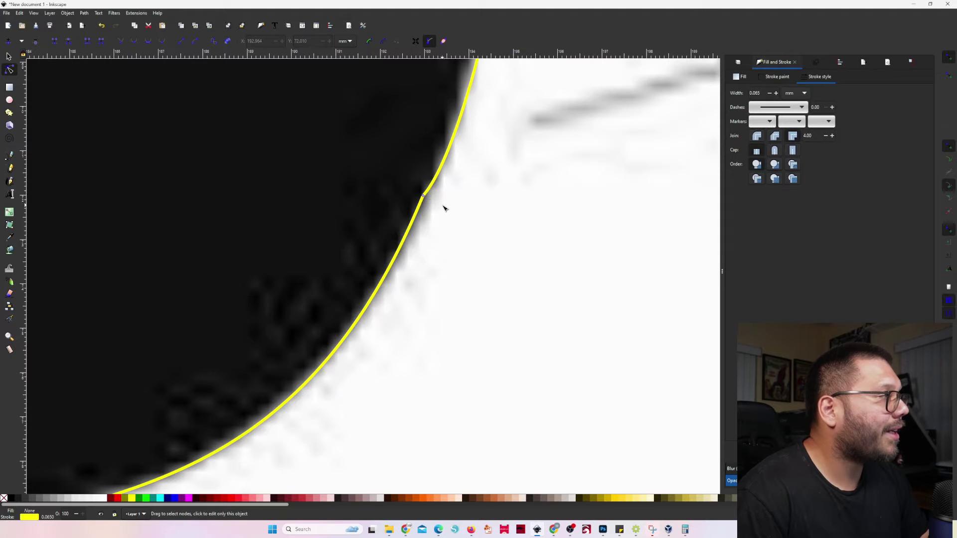
scroll(445, 208, down, 2)
scroll(422, 244, up, 1)
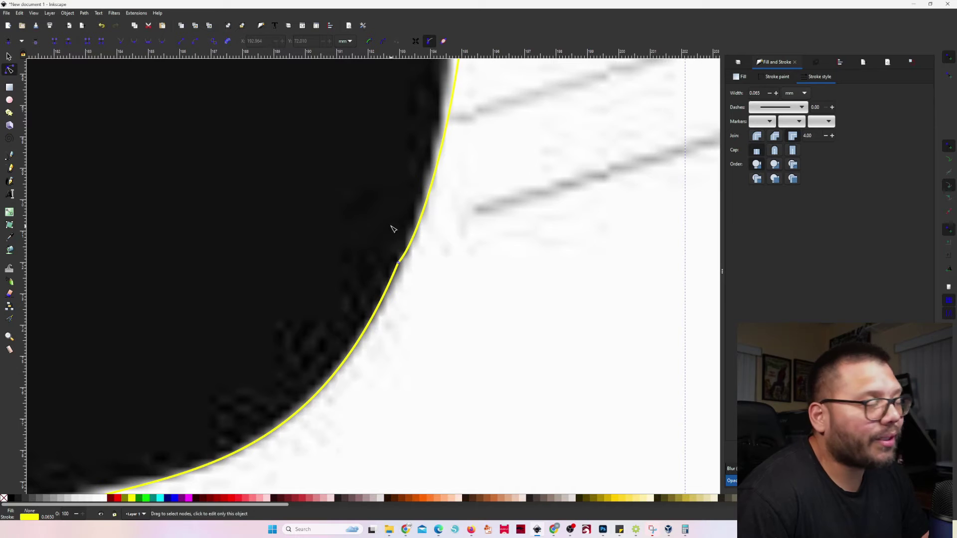
click(399, 262)
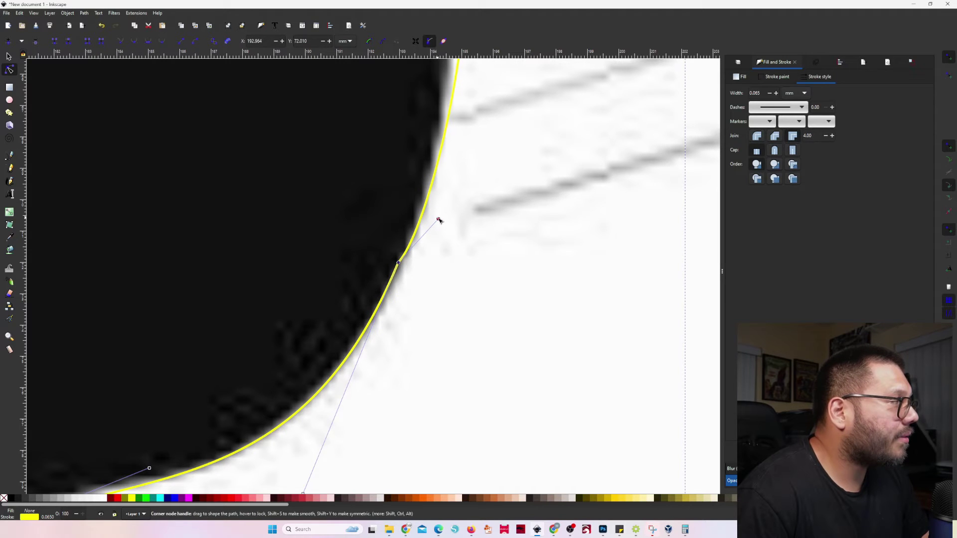
drag(438, 220, 428, 193)
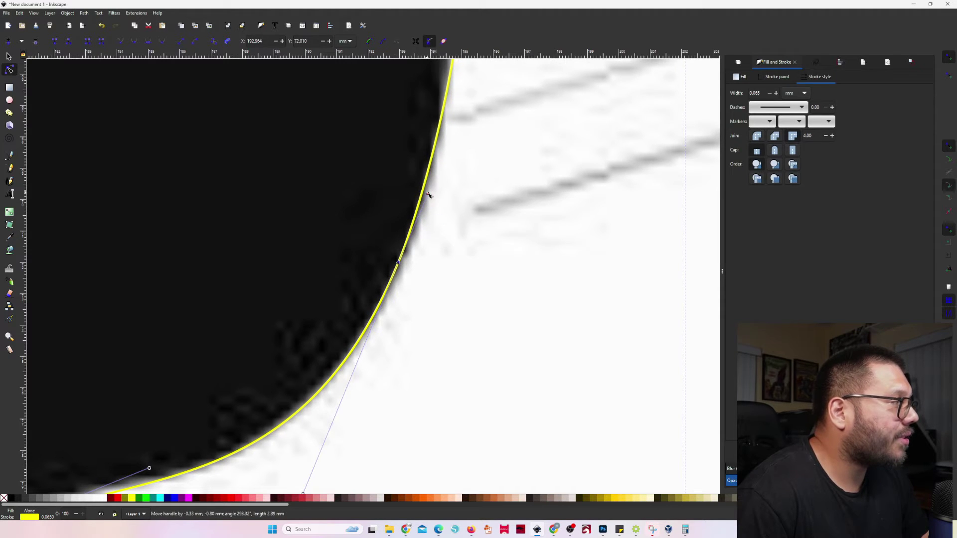
Add a node on the top leaf's right-hand curve and move it inward onto the leaf's edge.
drag(478, 109, 477, 273)
scroll(476, 272, down, 1)
drag(488, 166, 465, 244)
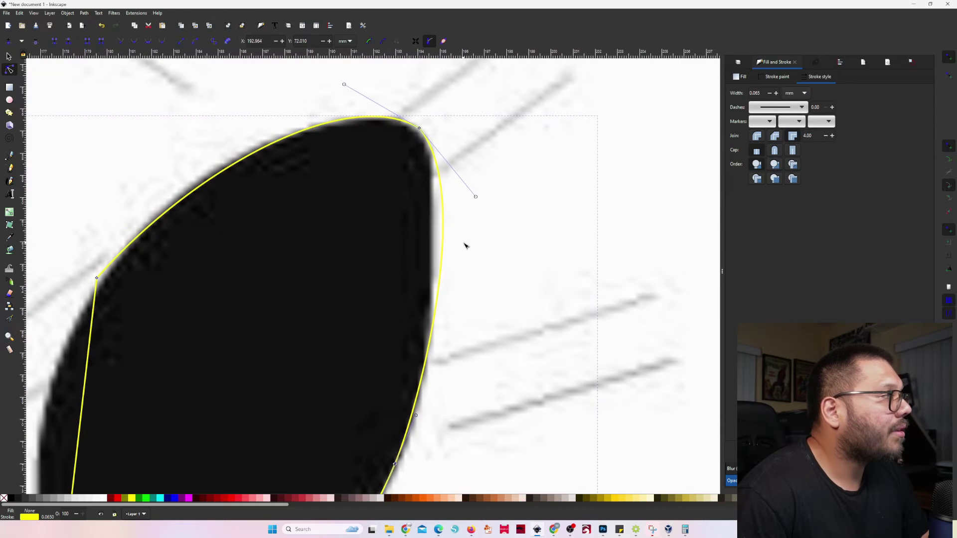
scroll(438, 277, up, 3)
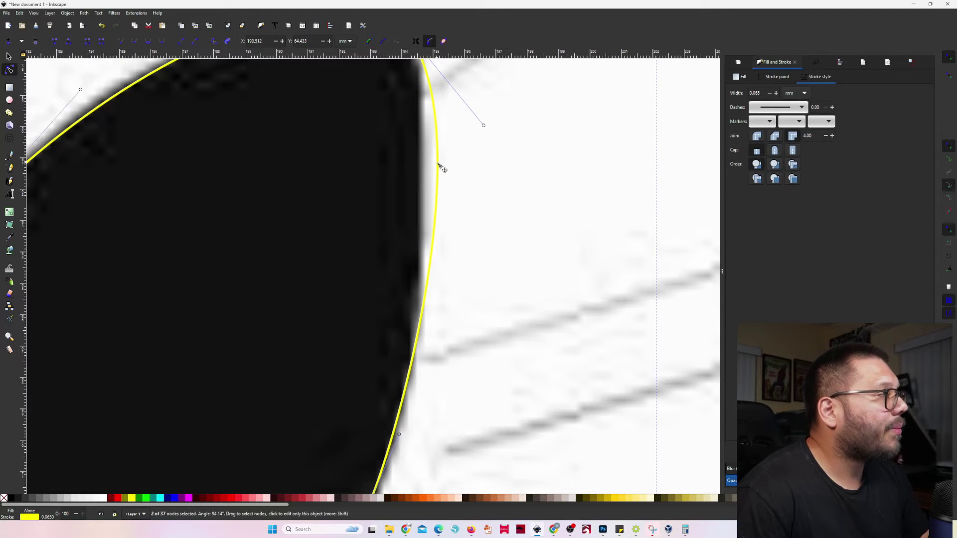
click(437, 162)
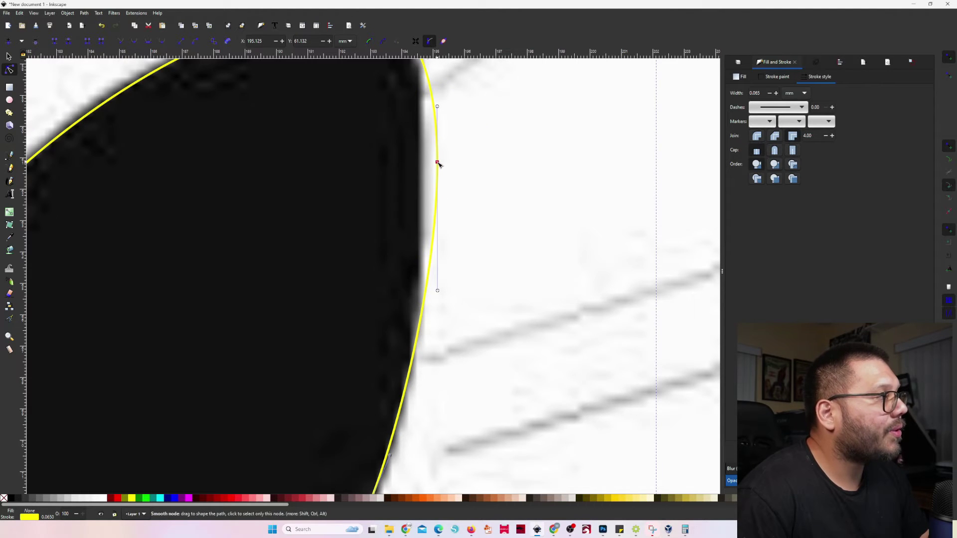
drag(438, 163, 424, 169)
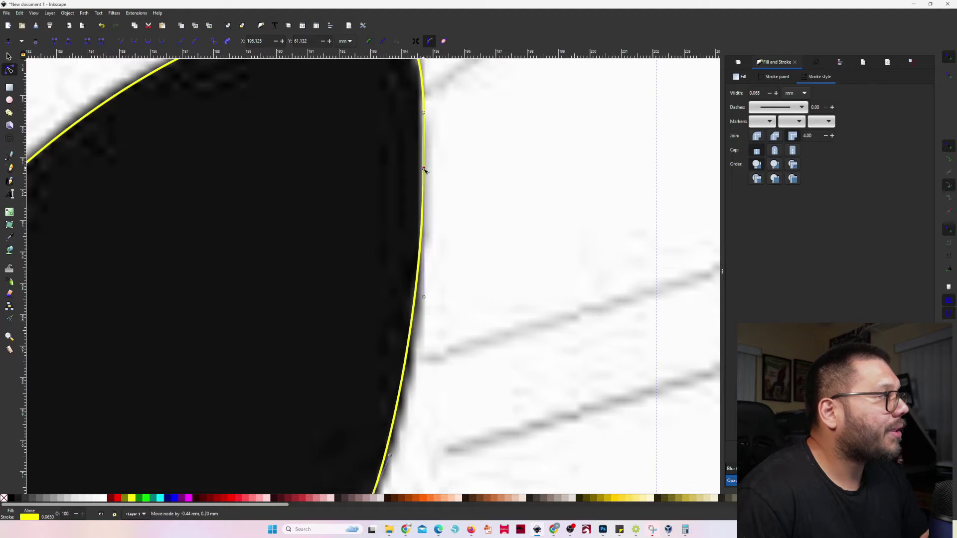
ctrl+scroll(433, 207, down, 2)
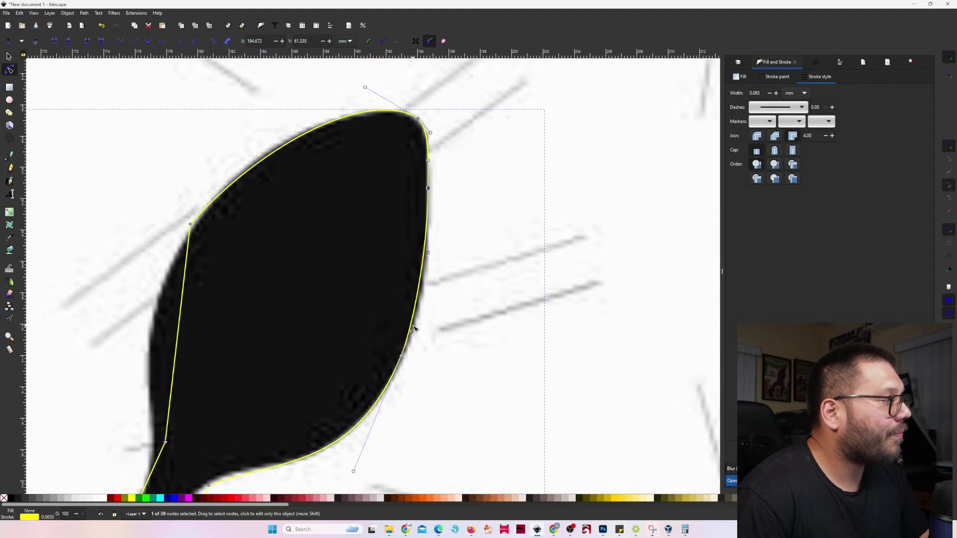
drag(412, 331, 510, 274)
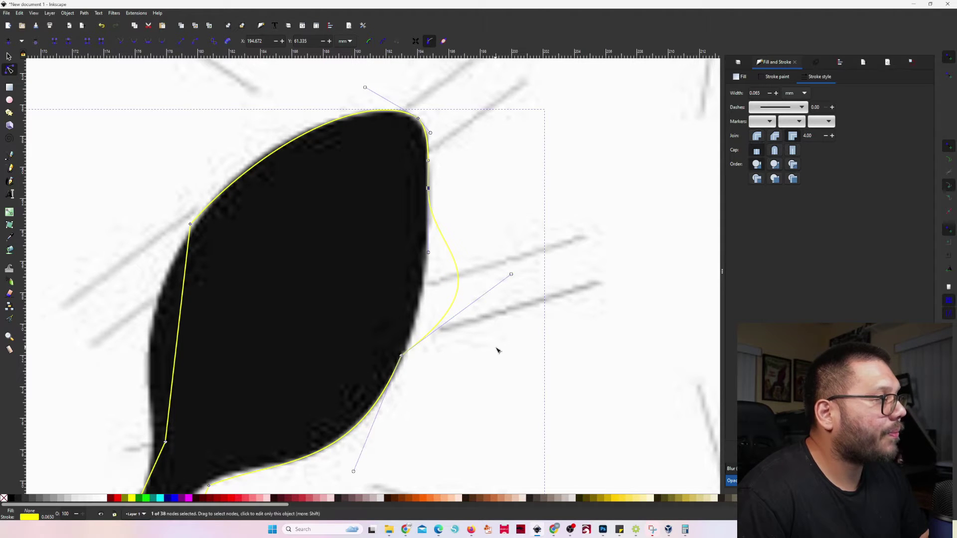
key(ctrl+z)
Bend the top leaf's straight left segment outward to follow the leaf's edge down to the stem.
drag(179, 329, 334, 143)
drag(349, 246, 338, 247)
key(shift+s)
key(shift+s)
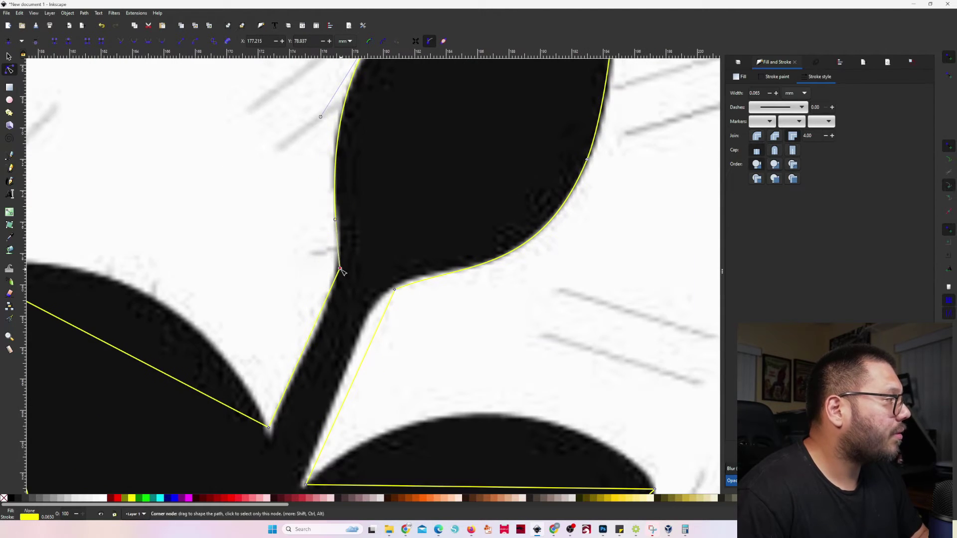
Curve both edges of the top leaf's stem and align their nodes with the stem outline down to the neighbouring leaves.
drag(315, 307, 340, 312)
scroll(269, 427, up, 1)
drag(269, 427, 287, 374)
click(287, 373)
drag(314, 327, 325, 285)
drag(389, 205, 367, 175)
drag(379, 277, 374, 245)
click(441, 142)
drag(512, 115, 506, 106)
scroll(343, 359, down, 1)
drag(344, 359, 318, 325)
click(299, 365)
Bend the top segment of the first leaf on the right upward and adjust its handles to follow the leaf's upper edge.
drag(421, 367, 422, 299)
drag(539, 346, 630, 316)
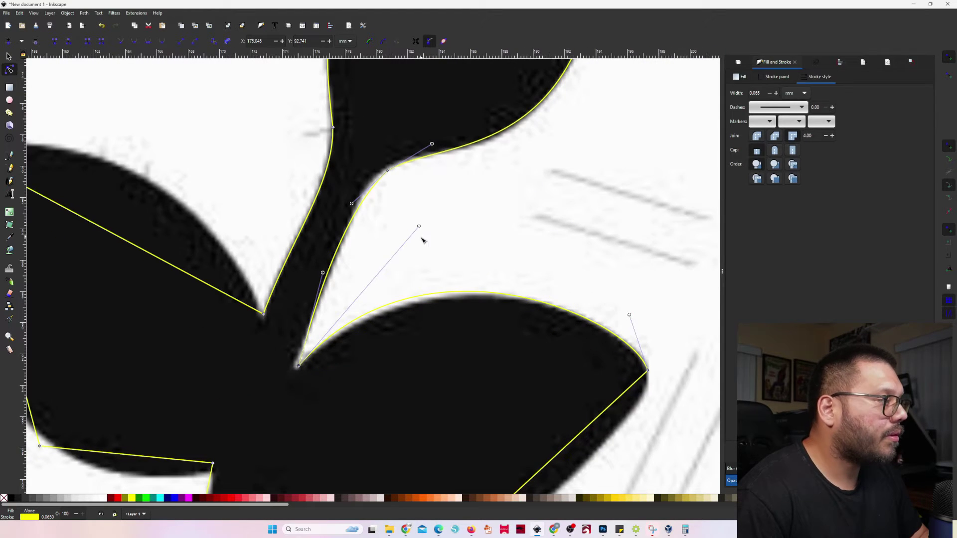
drag(419, 227, 441, 227)
Curve the right-hand and lower segments of the first right-hand leaf to follow its outline back to the main stem.
drag(563, 455, 517, 313)
drag(553, 314, 588, 246)
click(370, 407)
drag(370, 407, 424, 375)
drag(335, 348, 335, 377)
drag(301, 371, 316, 395)
drag(464, 349, 553, 213)
Adjust the nodes and handles of the main stem's right edge between the first and second right-hand leaves.
click(368, 378)
drag(367, 376, 387, 322)
click(296, 440)
drag(296, 444, 293, 454)
drag(319, 269, 311, 269)
Curve the second right-hand leaf's upper and lower segments along the leaf's edges, adding a node on its lower side.
drag(465, 419, 389, 304)
drag(389, 304, 389, 212)
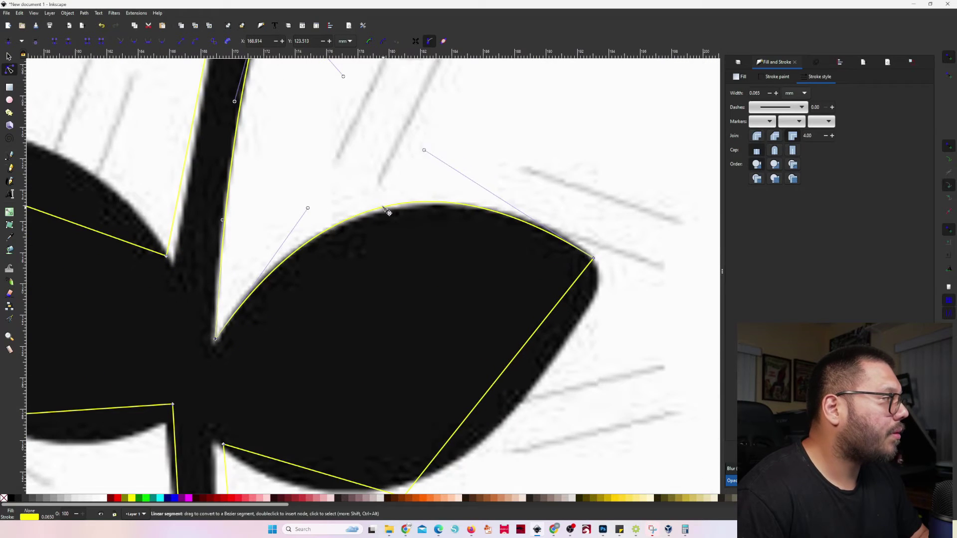
drag(543, 326, 517, 175)
double_click(430, 269)
drag(399, 342, 479, 310)
drag(359, 316, 360, 327)
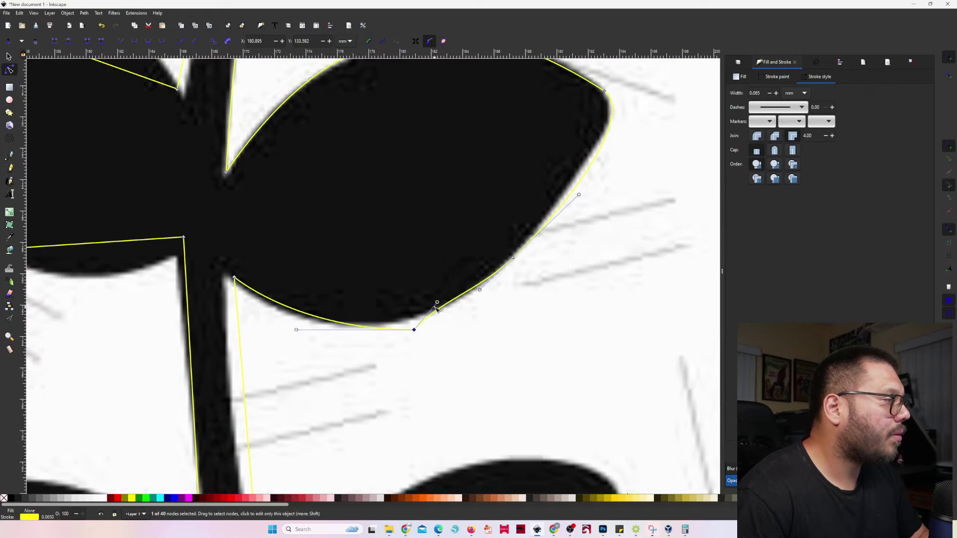
drag(434, 309, 451, 327)
drag(414, 329, 603, 180)
Curve the main stem's right edge between the second and third right-hand leaves to match the stem.
drag(415, 132, 408, 133)
drag(470, 376, 436, 305)
drag(412, 442, 420, 441)
drag(406, 344, 409, 407)
drag(409, 408, 396, 408)
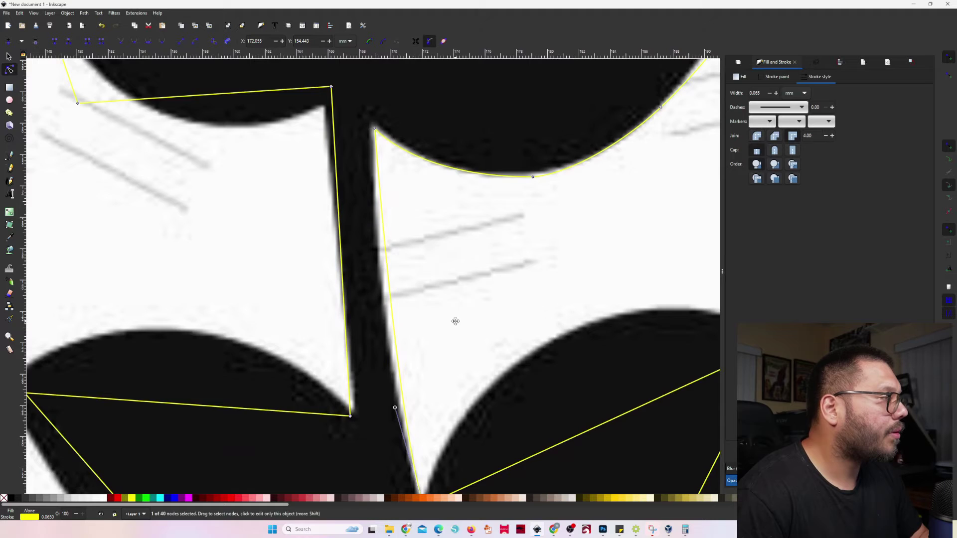
Curve the third right-hand leaf's upper and right-hand edges, adding a node on the right side and moving the tip node onto the leaf.
drag(600, 397, 370, 148)
drag(601, 155, 591, 145)
drag(521, 298, 561, 312)
double_click(578, 248)
drag(589, 180, 611, 161)
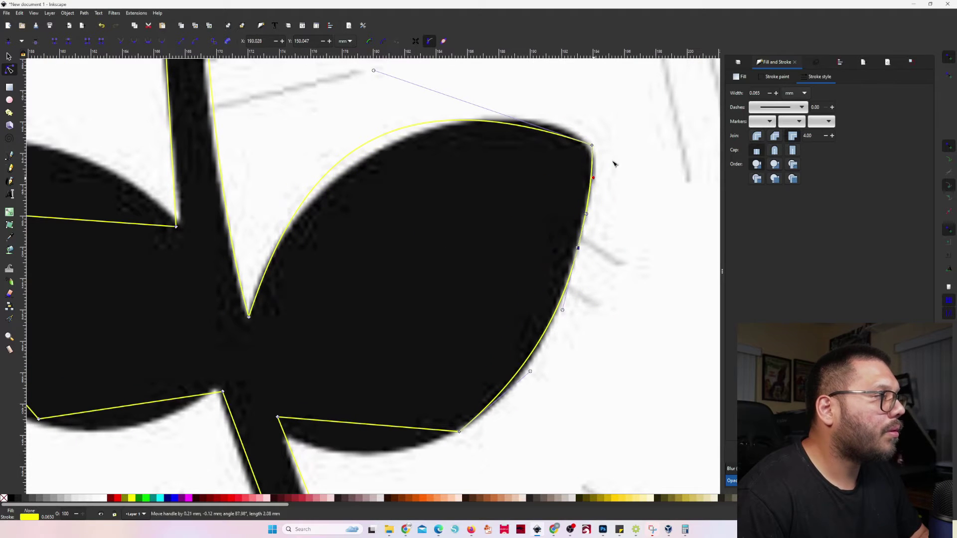
drag(374, 71, 491, 83)
drag(591, 144, 585, 138)
drag(296, 173, 279, 157)
Bend the third right-hand leaf's underside to its edge, reposition its inner node and curve the stem edge below it.
drag(585, 357, 564, 317)
scroll(564, 317, down, 6)
scroll(565, 317, right, 2)
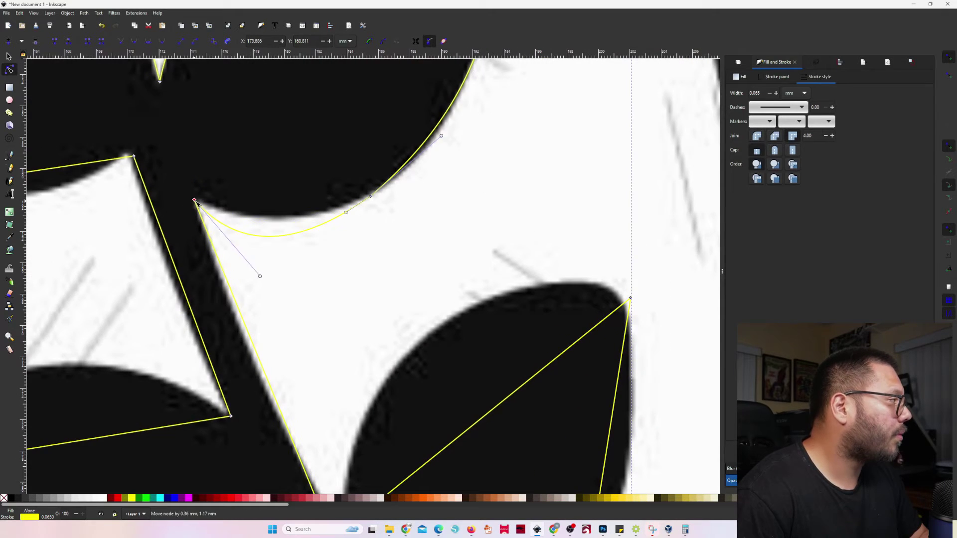
drag(228, 239, 161, 226)
Bend the lowest right-hand leaf's upper segment along the leaf's edge, adjusting its tip node and the tip's handle.
drag(393, 292, 328, 216)
drag(537, 173, 516, 161)
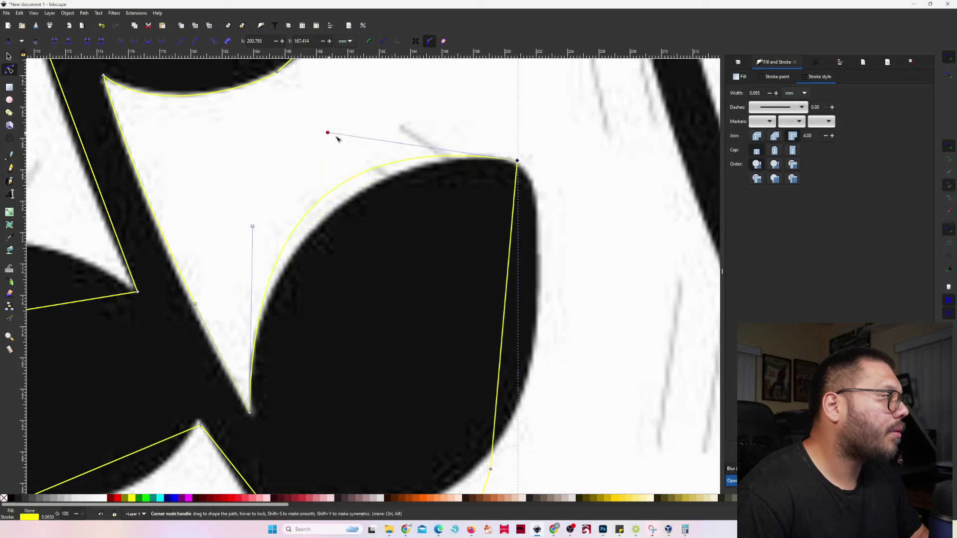
drag(327, 133, 376, 141)
Curve the lowest right-hand leaf's right-hand segment with its tip and lower node handles, placing the lower node on the leaf's edge.
drag(517, 161, 576, 181)
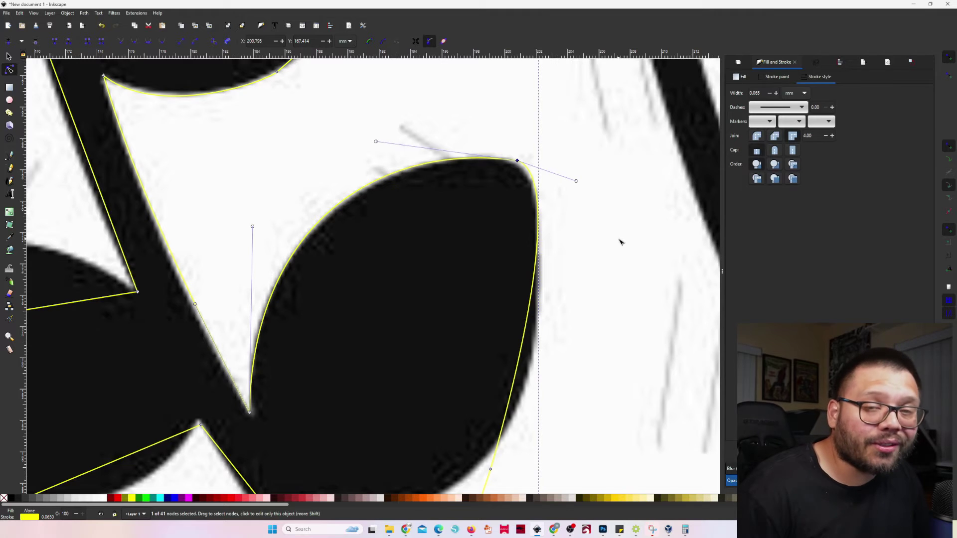
drag(504, 459, 493, 387)
drag(521, 310, 526, 310)
drag(561, 137, 551, 137)
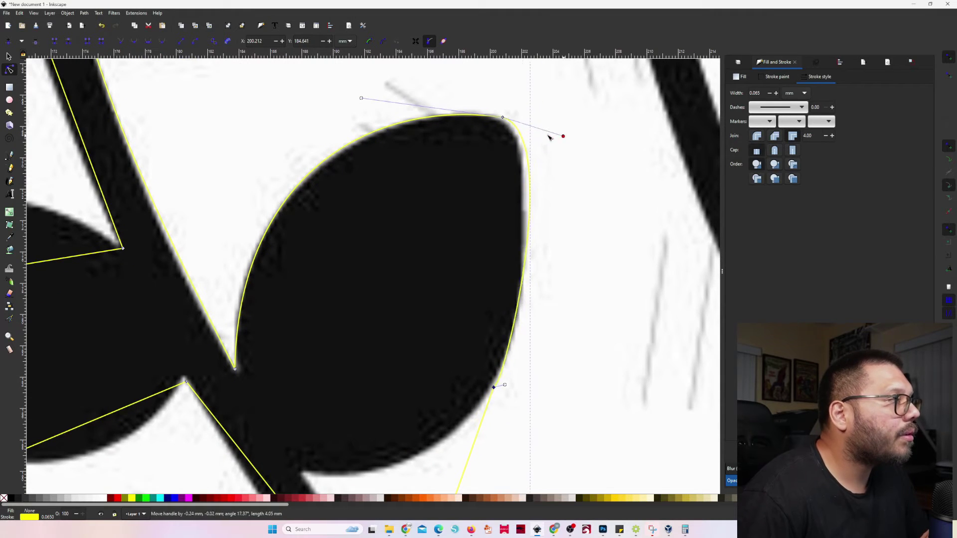
drag(488, 399, 537, 211)
key(ctrl+z)
click(449, 463)
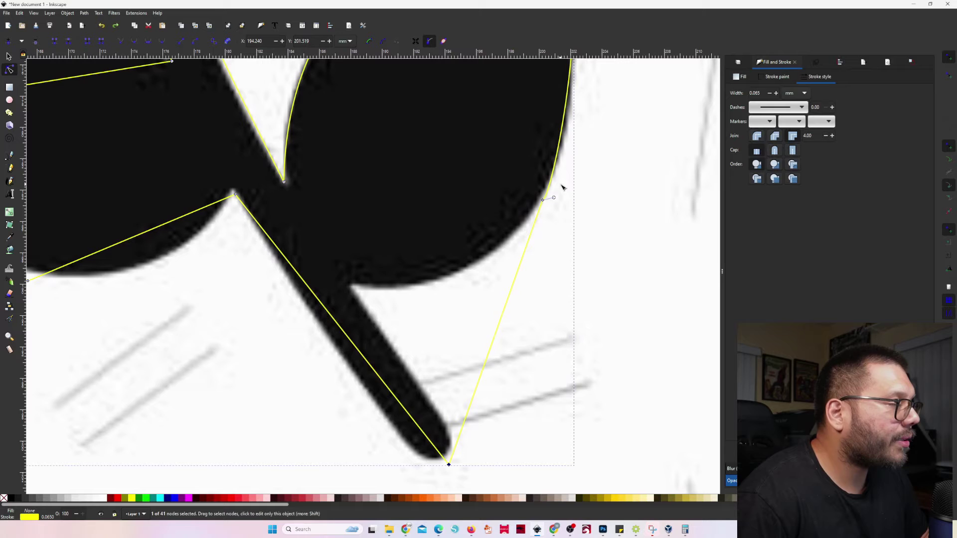
drag(554, 198, 583, 156)
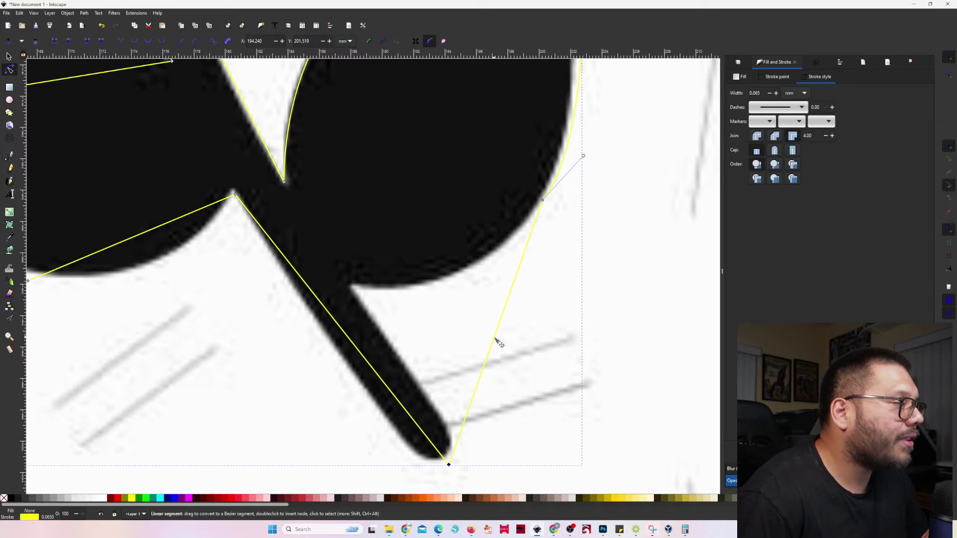
double_click(493, 337)
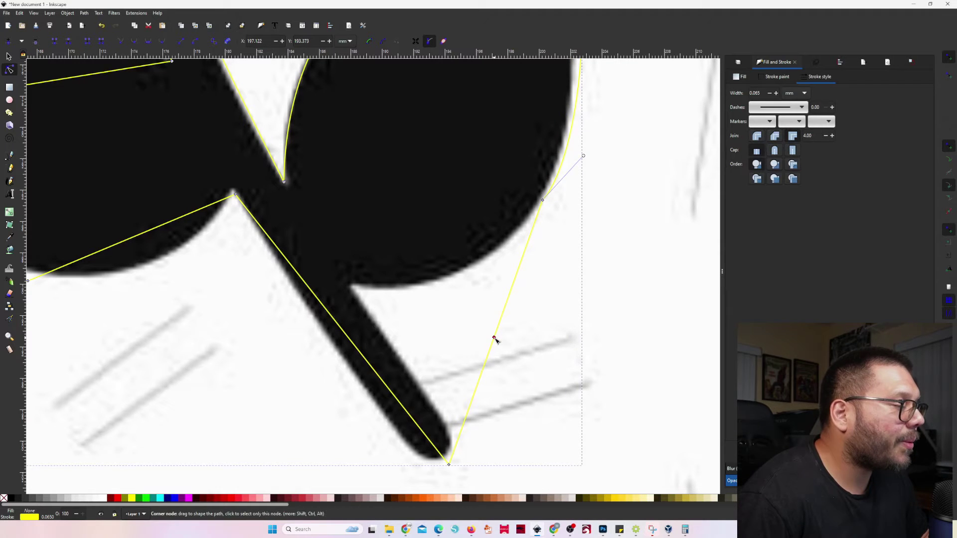
drag(494, 339, 499, 340)
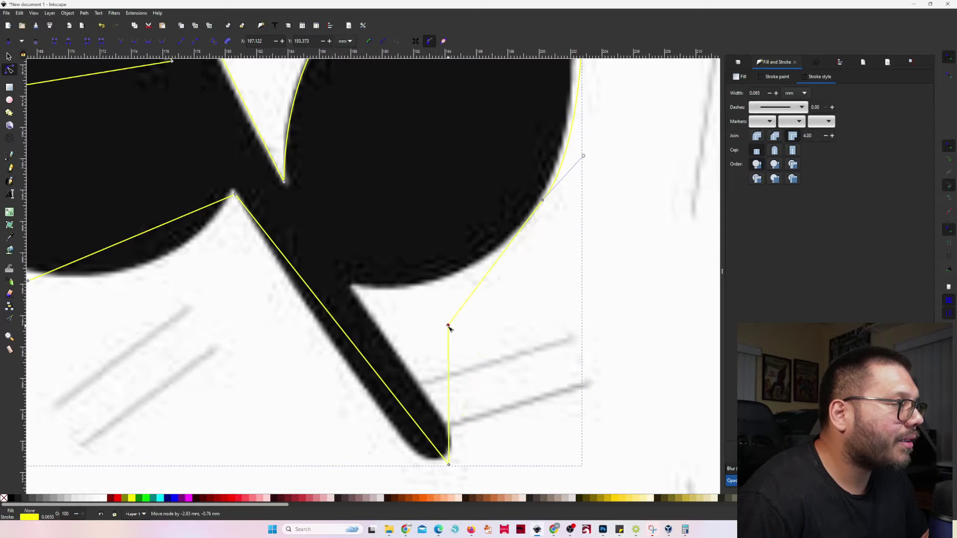
key(ctrl+z)
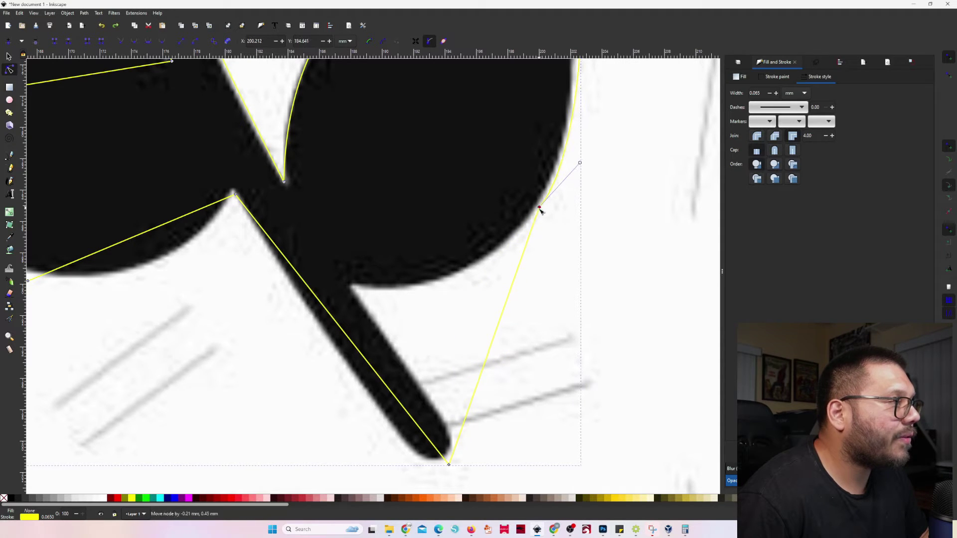
drag(541, 207, 531, 228)
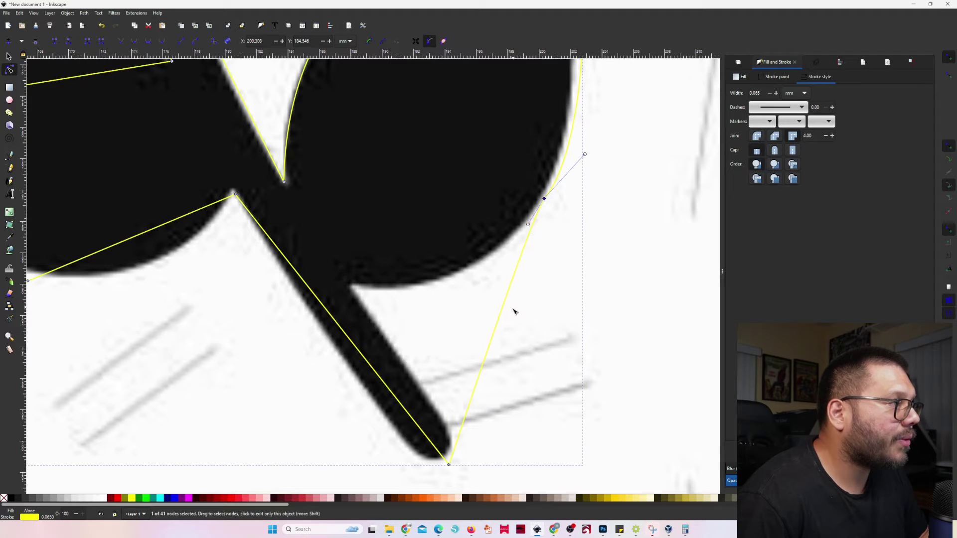
double_click(499, 320)
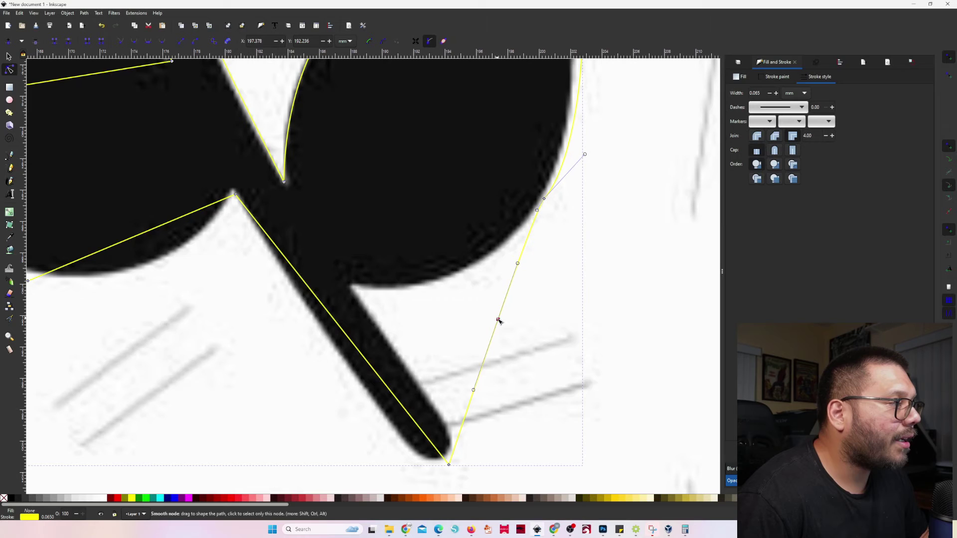
drag(501, 320, 527, 333)
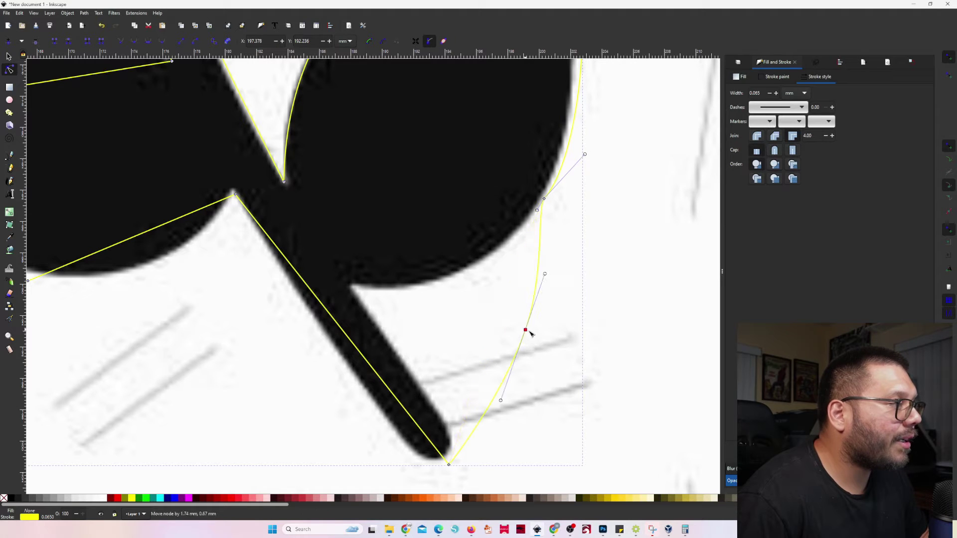
drag(548, 275, 547, 275)
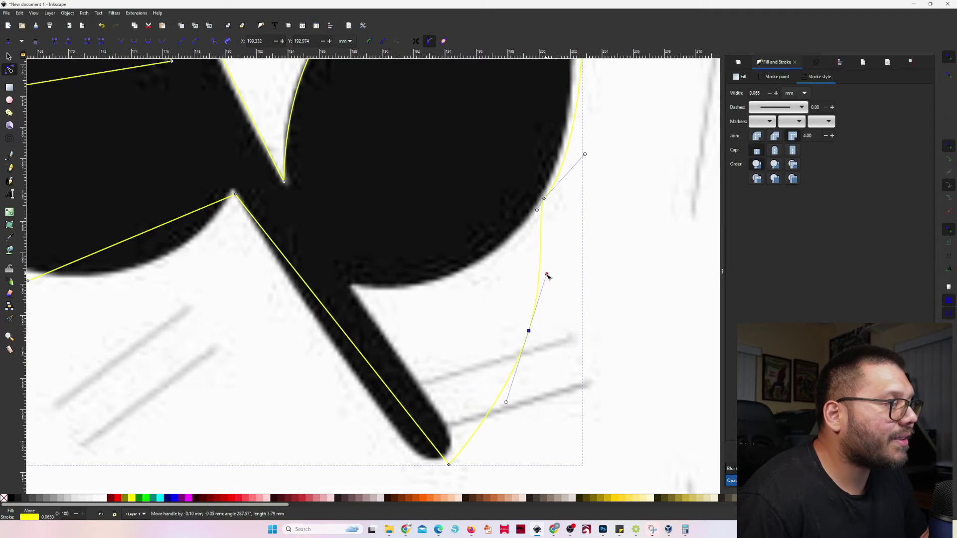
key(ctrl+z)
key(ctrl+z)
key(ctrl+z)
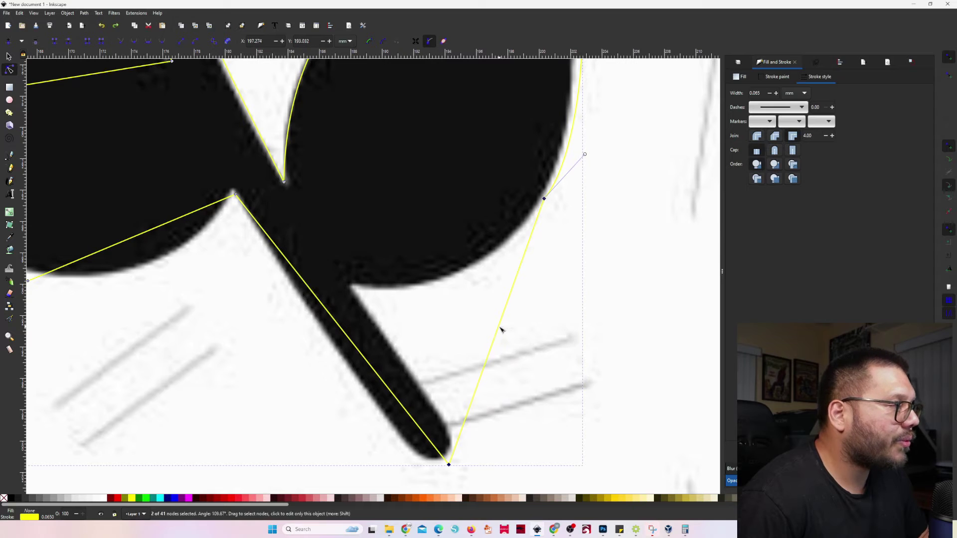
Add a node where the lowest right-hand leaf meets the stem and curve the leaf's underside to its edge.
drag(499, 328, 358, 292)
drag(450, 249, 473, 280)
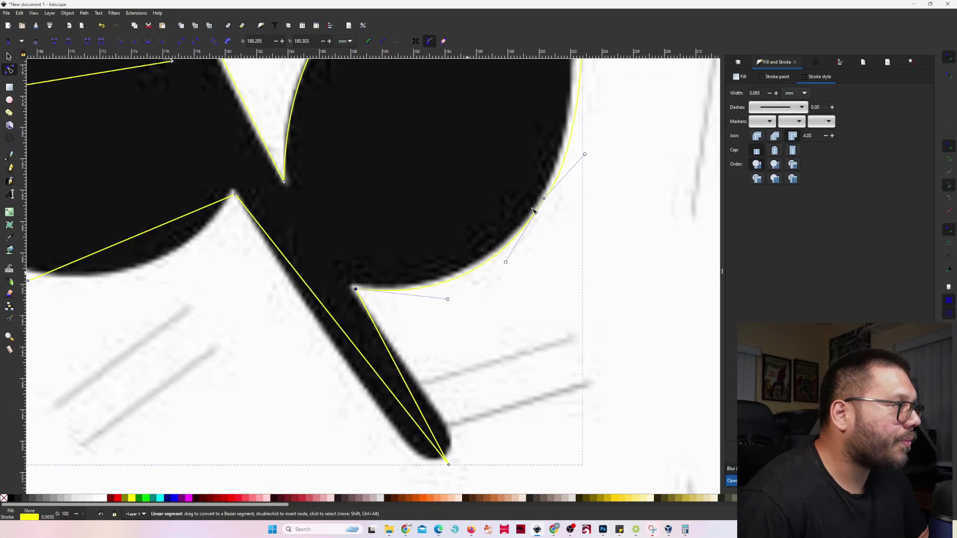
drag(585, 154, 571, 148)
Fit the outline around the stem's lower end by repositioning its end node and bending the adjoining edge.
drag(448, 465, 480, 365)
drag(481, 364, 437, 386)
mouse_move(399, 215)
mouse_down()
mouse_move(519, 322)
mouse_move(391, 202)
mouse_up()
drag(186, 292, 186, 287)
Curve the lowest left-hand leaf's underside and upper edge onto the leaf, adjusting its nodes and handles.
drag(187, 287, 361, 300)
drag(399, 307, 624, 423)
drag(414, 405, 291, 390)
drag(206, 249, 218, 184)
drag(351, 190, 356, 216)
key(ctrl+z)
key(ctrl+z)
drag(583, 259, 447, 142)
drag(658, 216, 555, 378)
Curve the third left-hand leaf's edges to fit the artwork, positioning its tip and stem-junction nodes and adjusting their handles.
drag(380, 158, 378, 160)
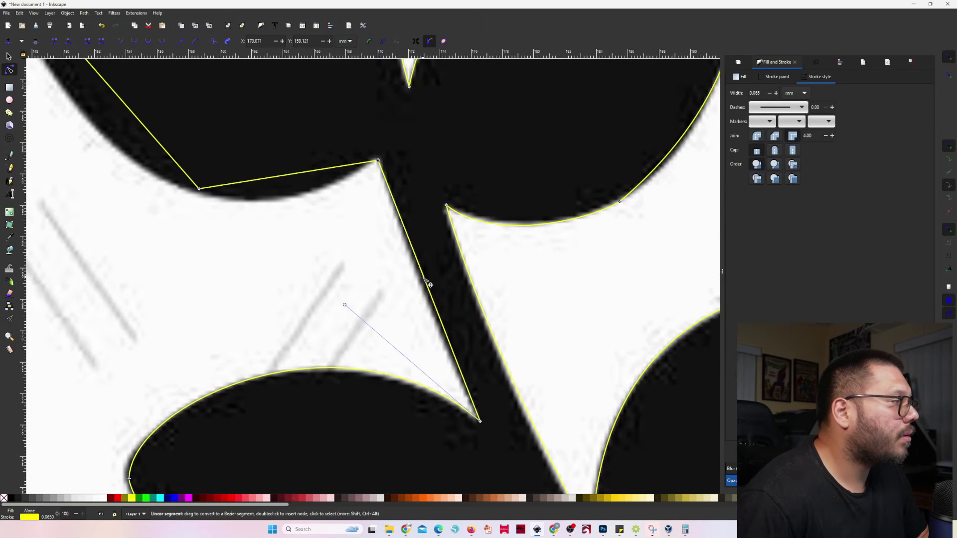
drag(424, 278, 587, 499)
drag(174, 196, 157, 190)
drag(157, 190, 235, 124)
drag(504, 216, 327, 74)
drag(361, 410, 223, 372)
drag(156, 190, 139, 204)
drag(156, 190, 161, 181)
drag(327, 75, 326, 84)
drag(449, 399, 454, 423)
drag(475, 209, 390, 429)
Fit the stem edge above the third left-hand leaf and bend the second left-hand leaf's underside to its edge.
drag(395, 109, 386, 127)
drag(394, 204, 401, 249)
drag(299, 164, 363, 316)
drag(205, 278, 228, 252)
drag(344, 266, 346, 304)
drag(304, 234, 402, 389)
Move the second left-hand leaf's tip node onto the leaf and curve its lower-left side.
drag(204, 144, 223, 163)
drag(264, 260, 245, 283)
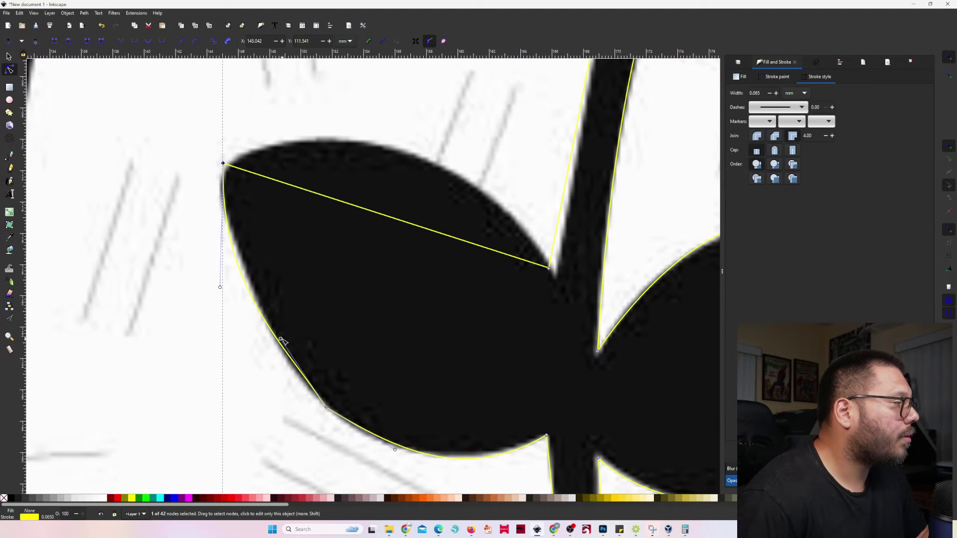
drag(281, 339, 270, 342)
Bend the second left-hand leaf's upper edge along the leaf and nudge the node where it meets the stem.
mouse_move(401, 198)
mouse_down()
mouse_move(384, 231)
mouse_move(401, 182)
mouse_up()
drag(401, 182, 381, 187)
drag(314, 161, 237, 162)
drag(181, 327, 189, 327)
drag(514, 311, 353, 323)
drag(350, 321, 354, 323)
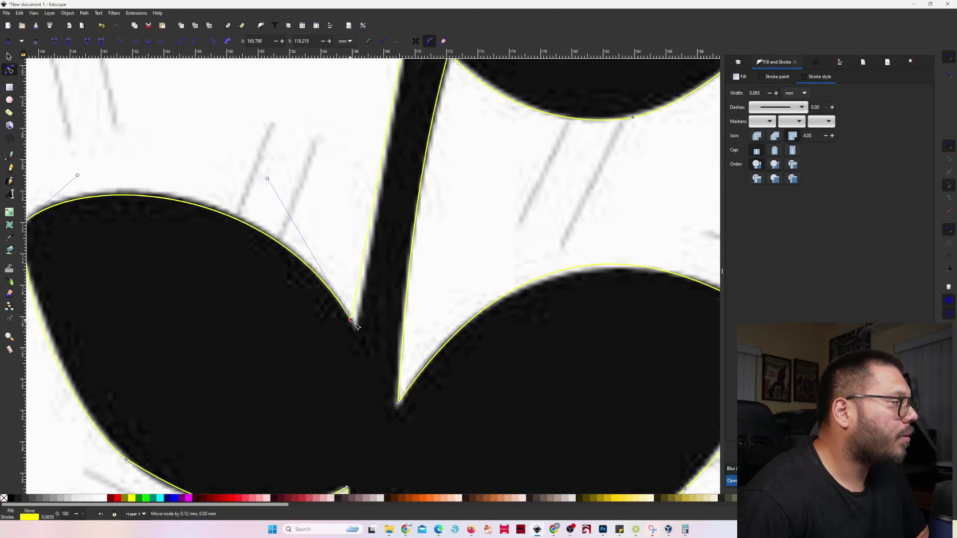
Curve the topmost left-hand leaf's underside with the handles of its lower node, fitting the stem edge below it.
drag(389, 137, 373, 284)
drag(219, 140, 286, 265)
drag(284, 262, 343, 310)
drag(284, 263, 216, 204)
drag(211, 95, 209, 268)
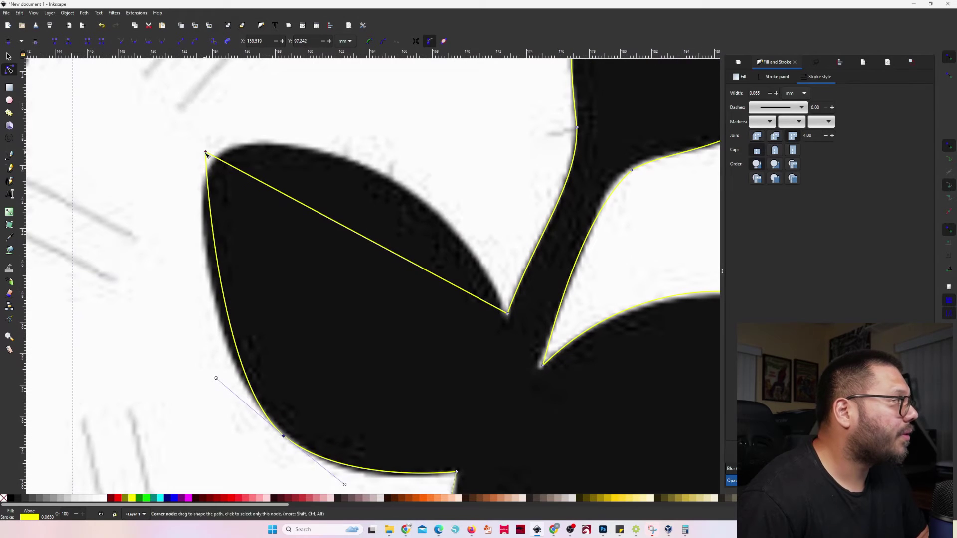
Move the topmost left-hand leaf's tip node onto the leaf, curve its left and upper edges, and deselect the path.
drag(206, 154, 214, 154)
drag(215, 203, 204, 224)
drag(390, 249, 389, 180)
drag(500, 250, 333, 376)
scroll(333, 222, down, 5)
key(Escape)
key(Escape)
drag(432, 431, 349, 282)
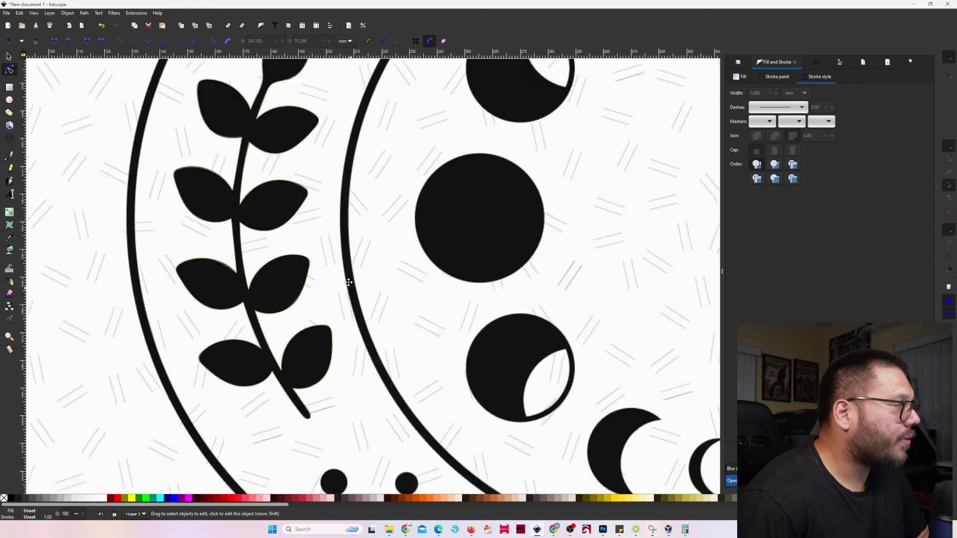
scroll(348, 282, down, 2)
scroll(377, 323, up, 2)
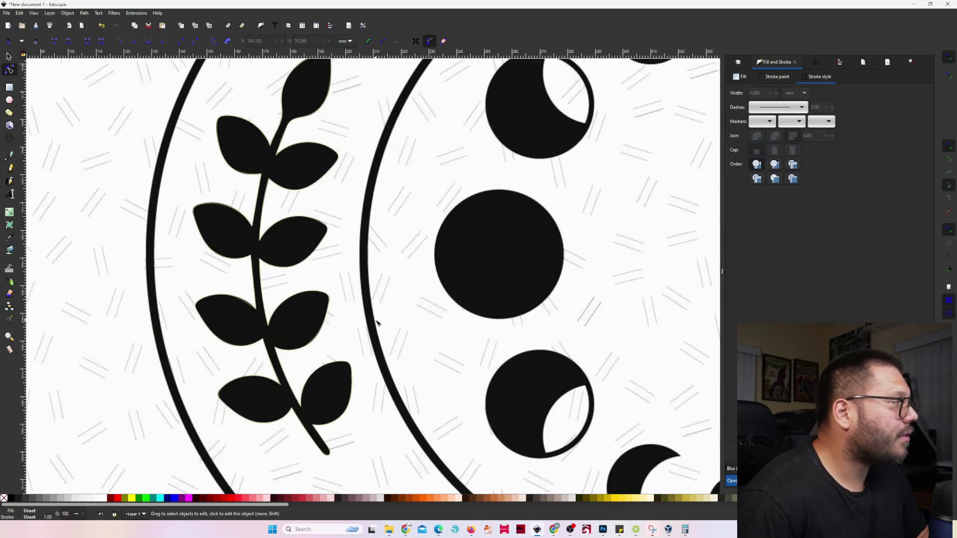
Select the finished branch path as an object and fill it with a muted mauve.
click(320, 184)
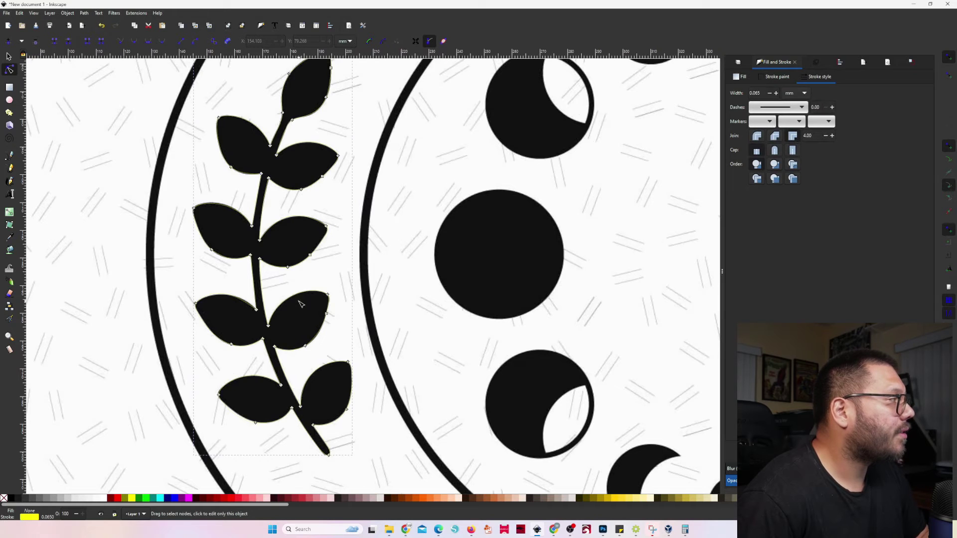
drag(299, 301, 340, 312)
click(9, 56)
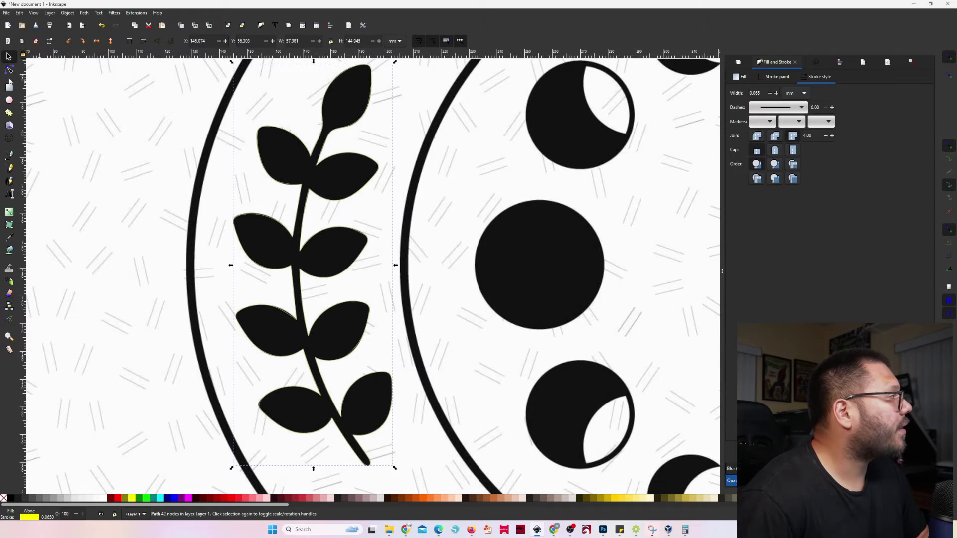
click(357, 498)
scroll(552, 330, down, 1)
drag(549, 327, 465, 305)
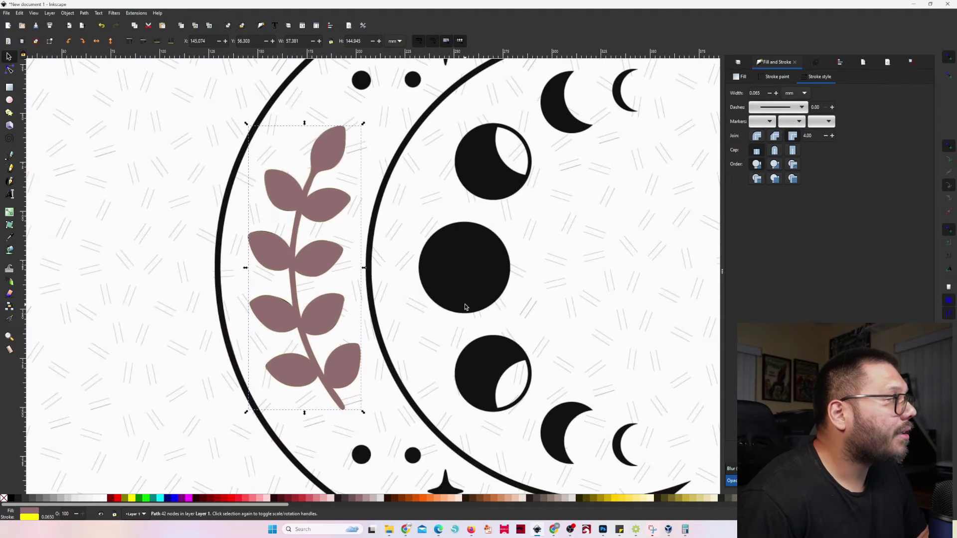
Move the raster image aside from the filled branch, and undo the move.
click(400, 226)
drag(418, 248, 513, 264)
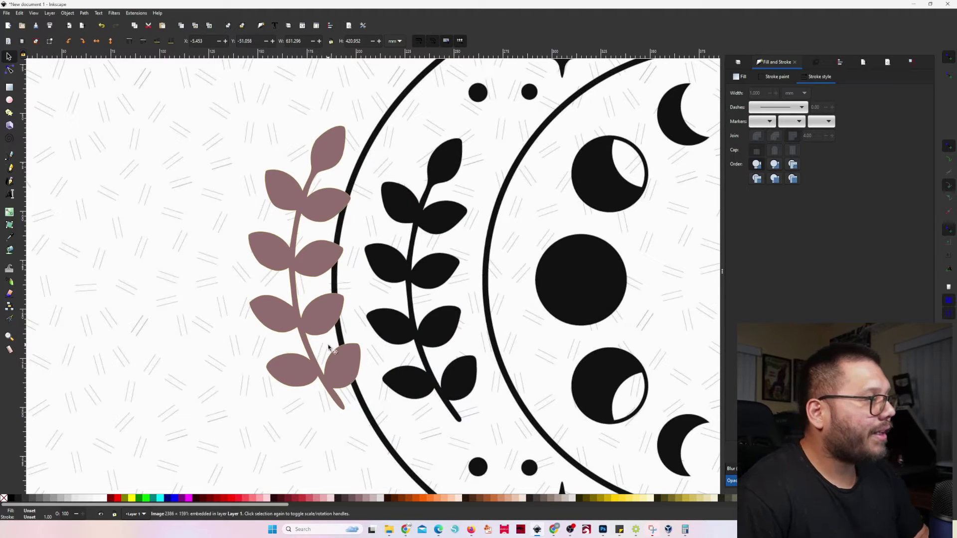
drag(313, 319, 432, 331)
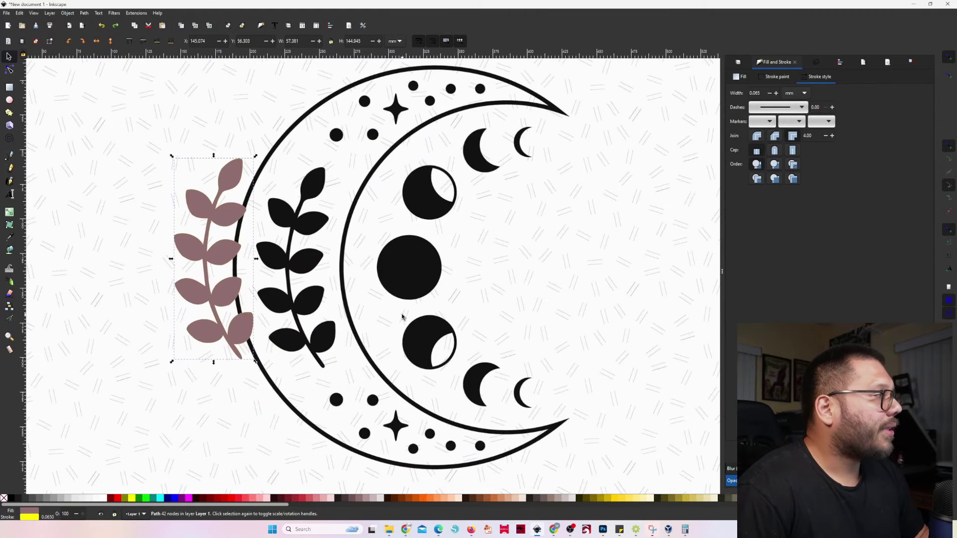
key(ctrl+z)
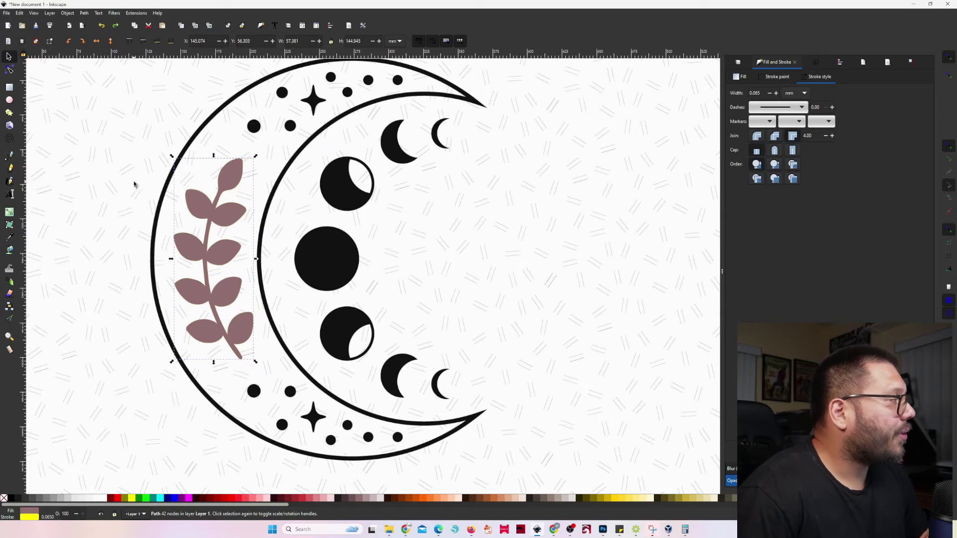
Draw a circle about 46.3 mm in diameter over the central full moon and align it with the moon's edge.
scroll(325, 247, up, 4)
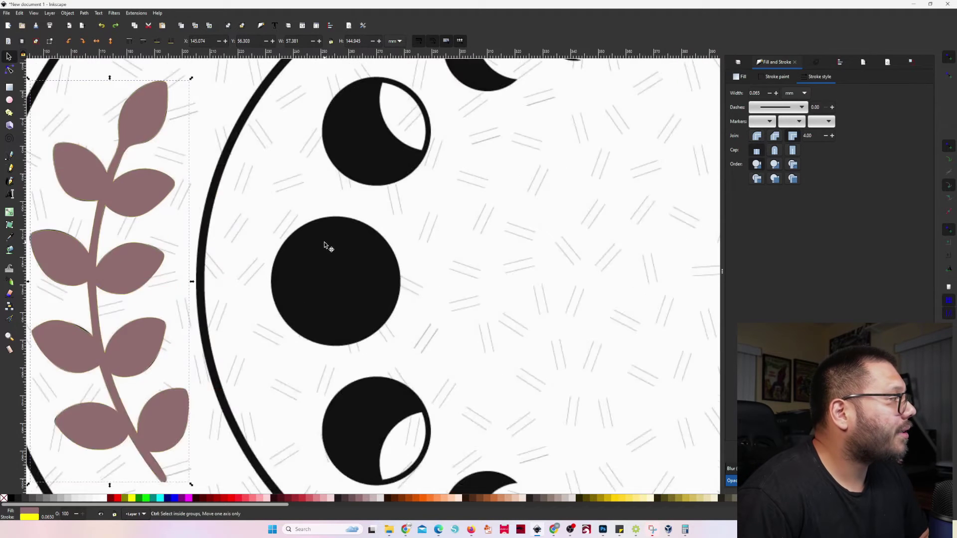
click(9, 100)
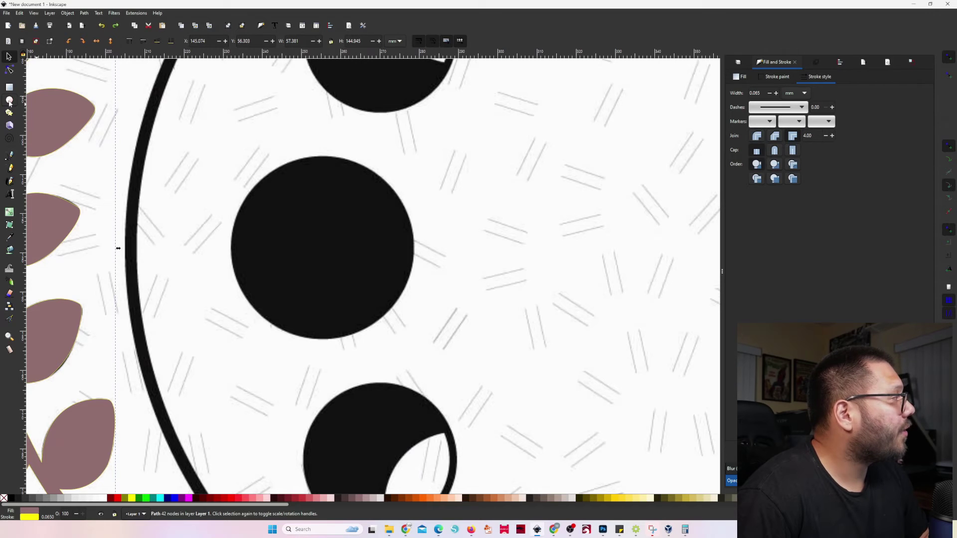
drag(236, 158, 415, 343)
click(10, 57)
drag(310, 243, 289, 230)
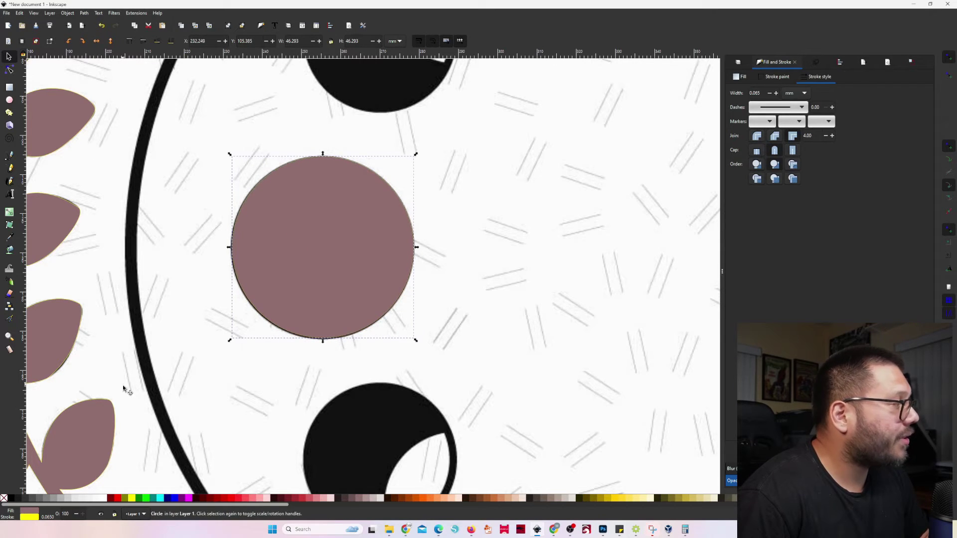
drag(312, 269, 324, 248)
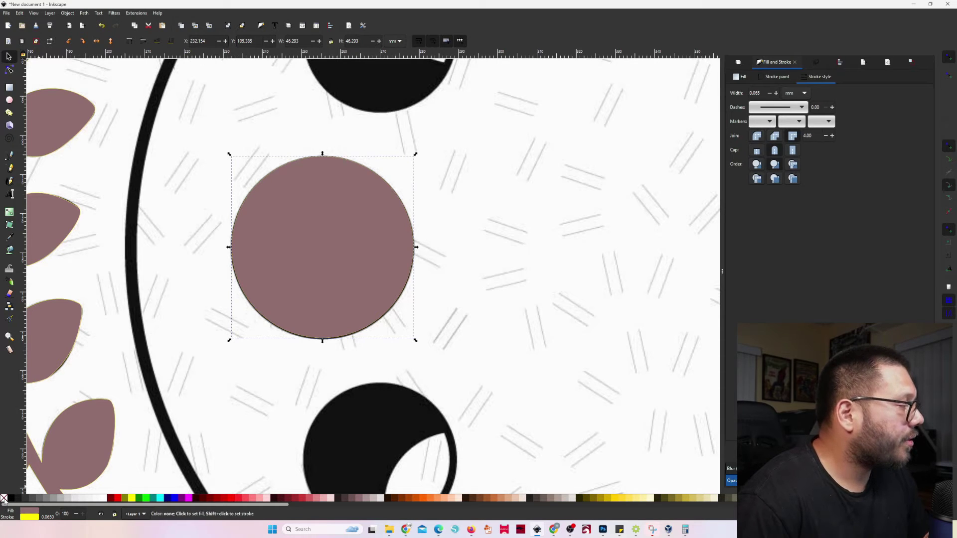
Remove the stroke from the moon circle and inspect its edge against the image.
key(shift)
shift+click(4, 498)
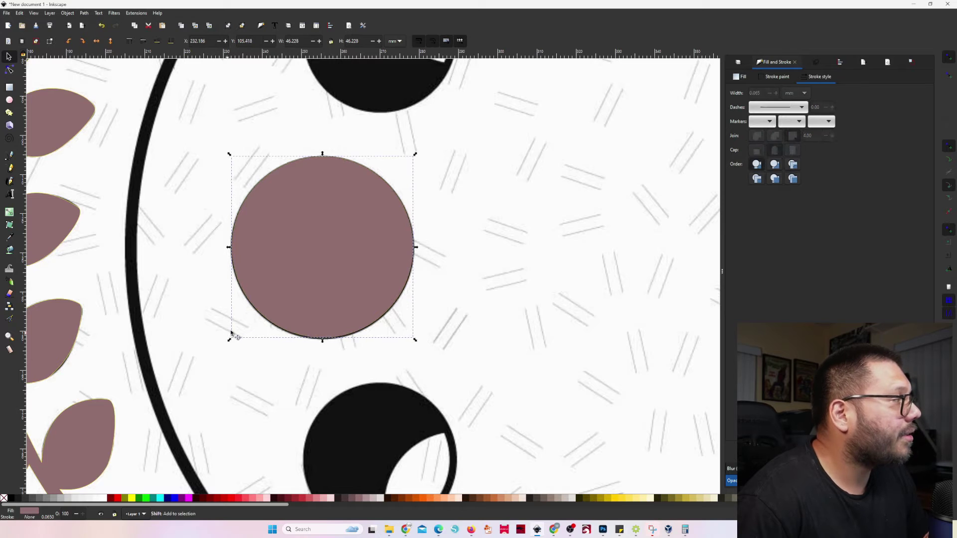
ctrl+scroll(407, 207, up, 1)
ctrl+scroll(407, 206, up, 4)
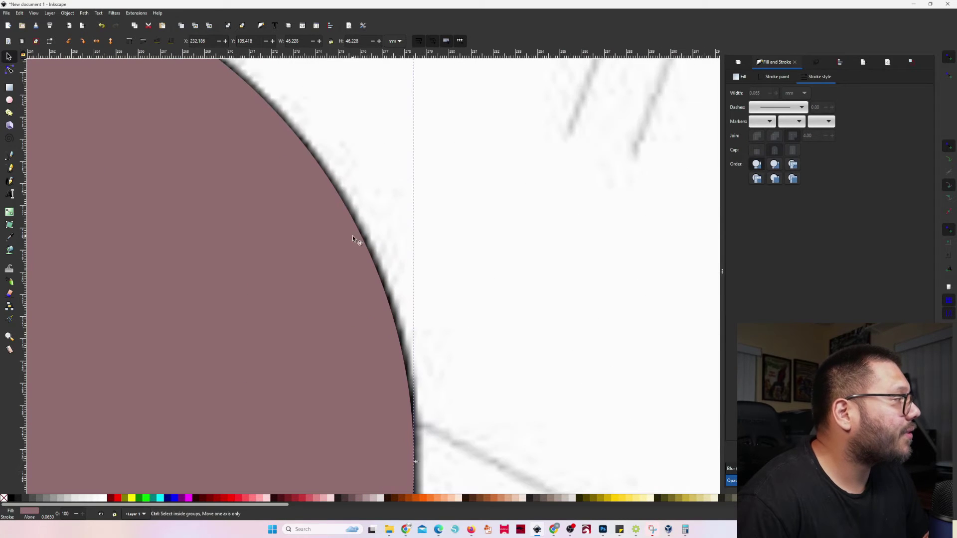
Reapply a yellow stroke to the moon circle, and remove it again.
shift+click(132, 499)
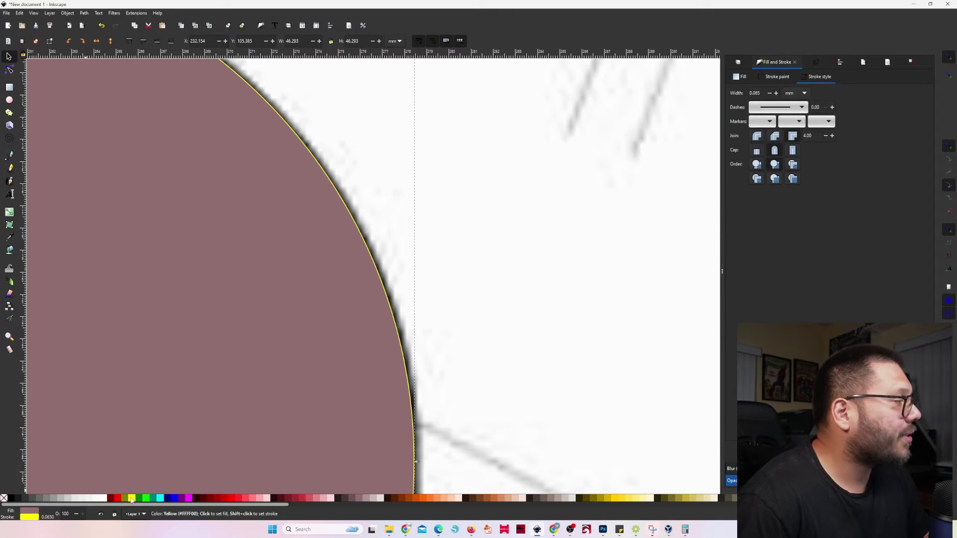
shift+click(4, 499)
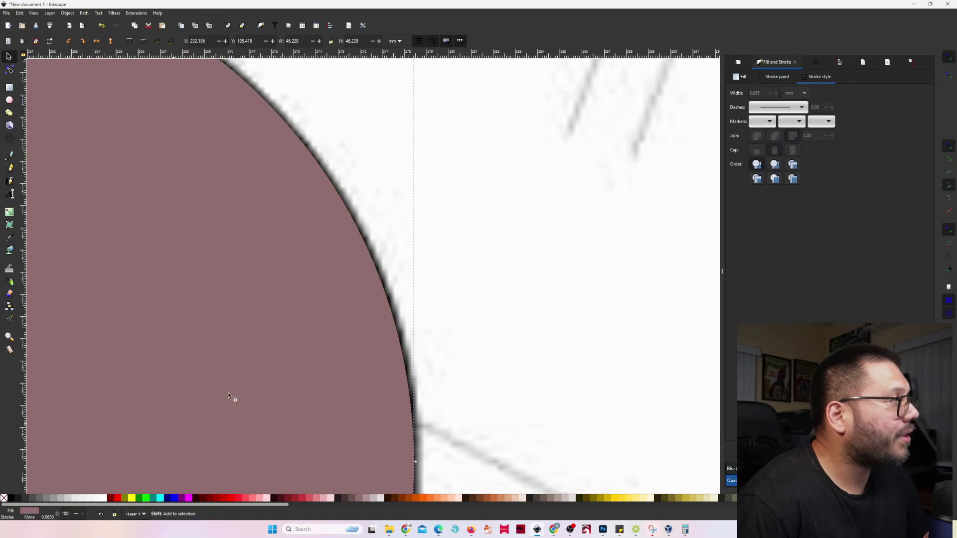
ctrl+scroll(399, 393, down, 1)
ctrl+scroll(399, 394, up, 1)
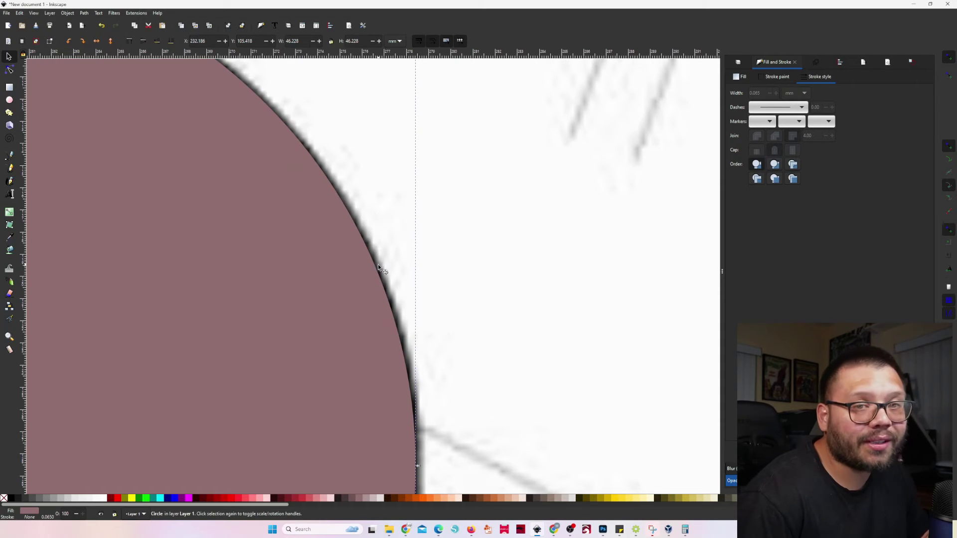
Give the moon circle a cyan stroke and widen it to 1.165 mm.
shift+click(161, 500)
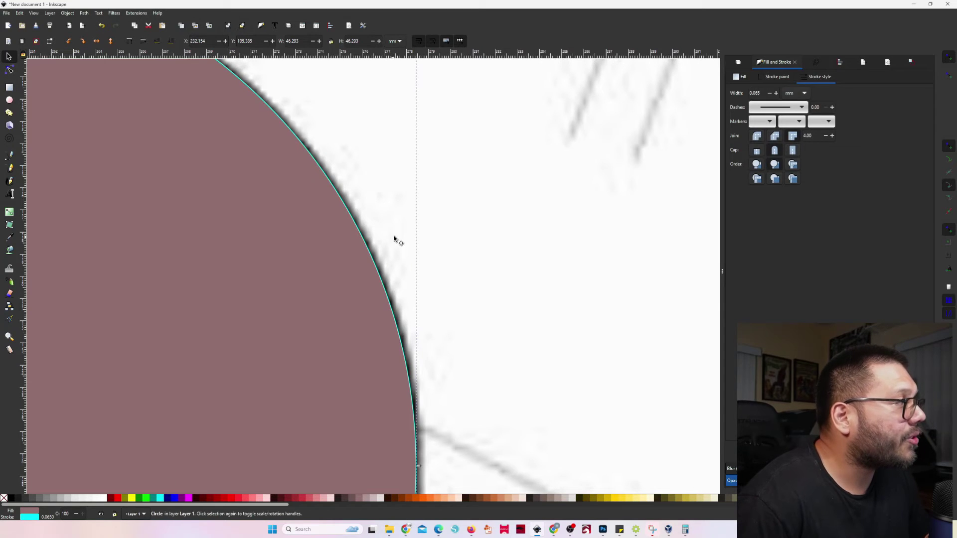
click(776, 94)
click(776, 93)
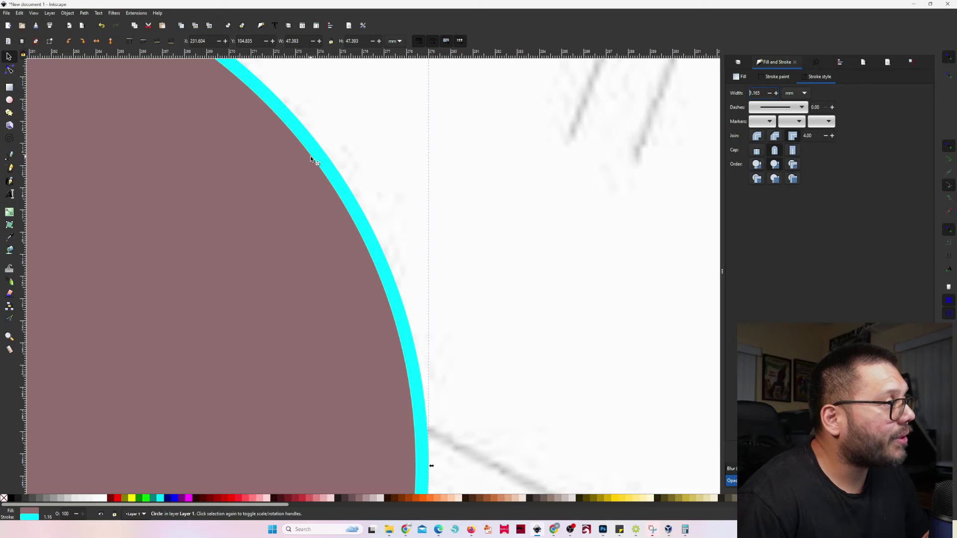
Reduce the moon circle's stroke width to 0.065 mm, and remove the stroke.
click(770, 94)
click(770, 95)
click(770, 94)
click(770, 95)
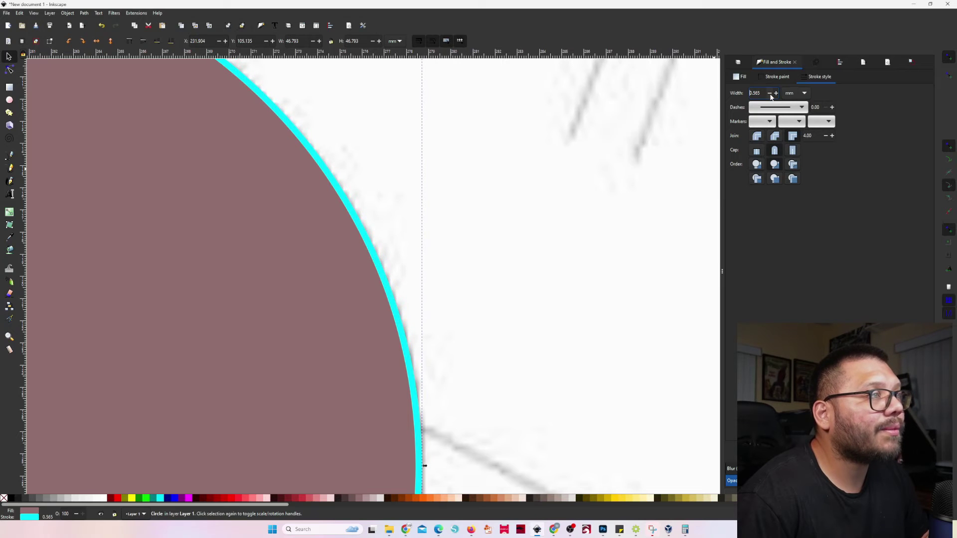
click(770, 95)
click(770, 95)
click(770, 95)
click(770, 95)
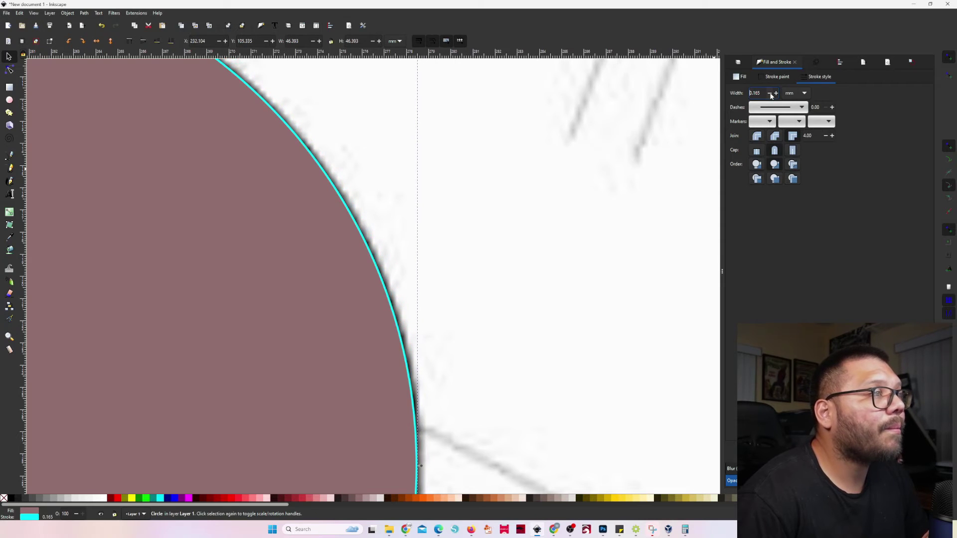
click(769, 94)
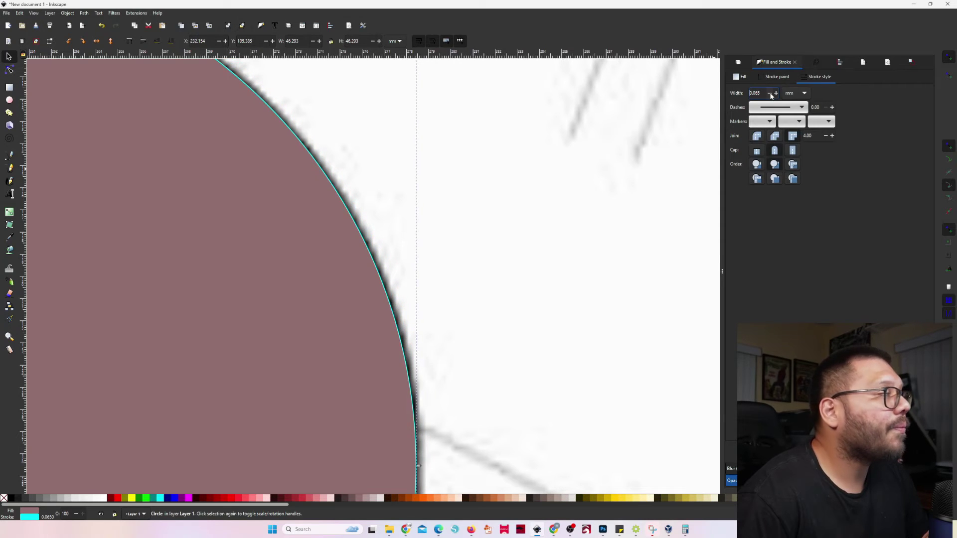
shift+click(4, 499)
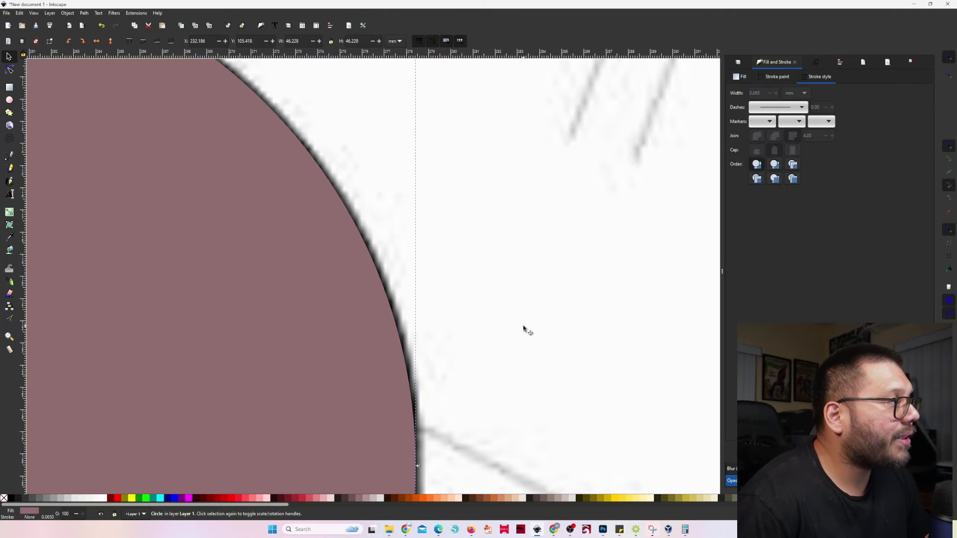
scroll(415, 315, down, 4)
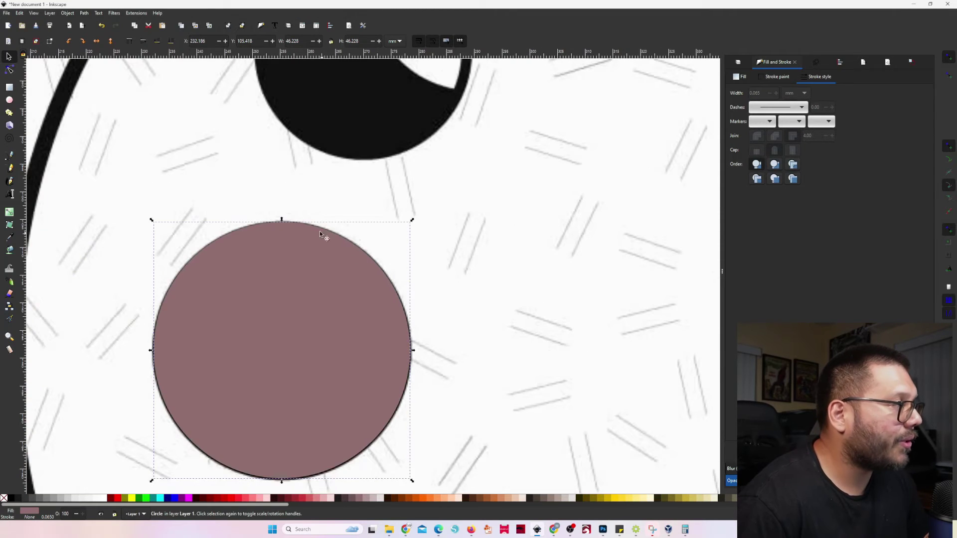
scroll(236, 354, down, 3)
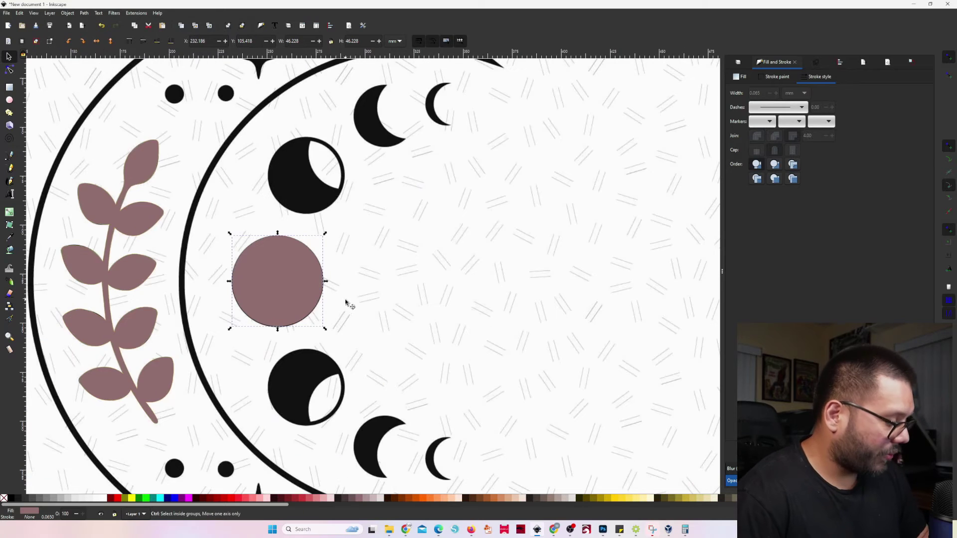
Paste a copy of the moon circle over the upper gibbous moon, giving it a yellow stroke and no fill.
key(ctrl+v)
drag(343, 149, 318, 162)
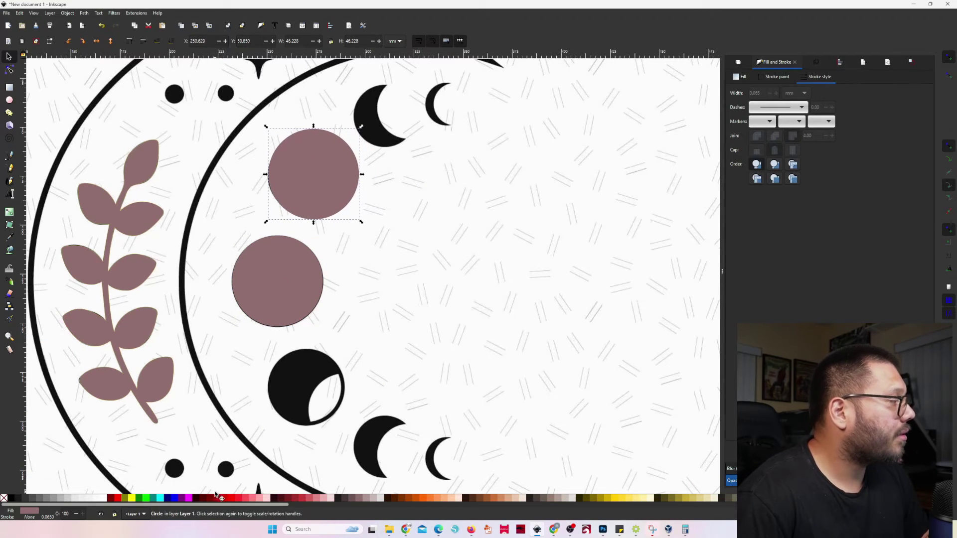
shift+click(156, 497)
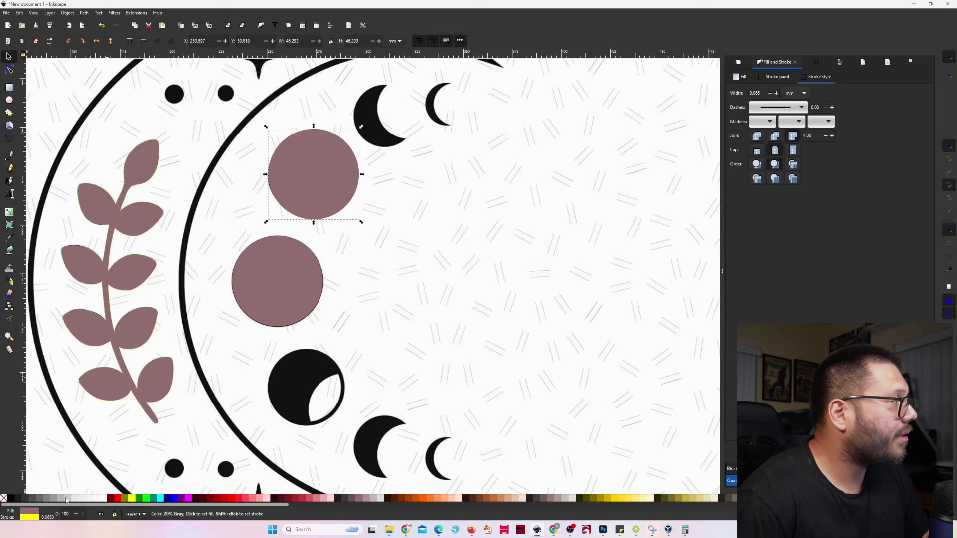
click(4, 498)
key(3)
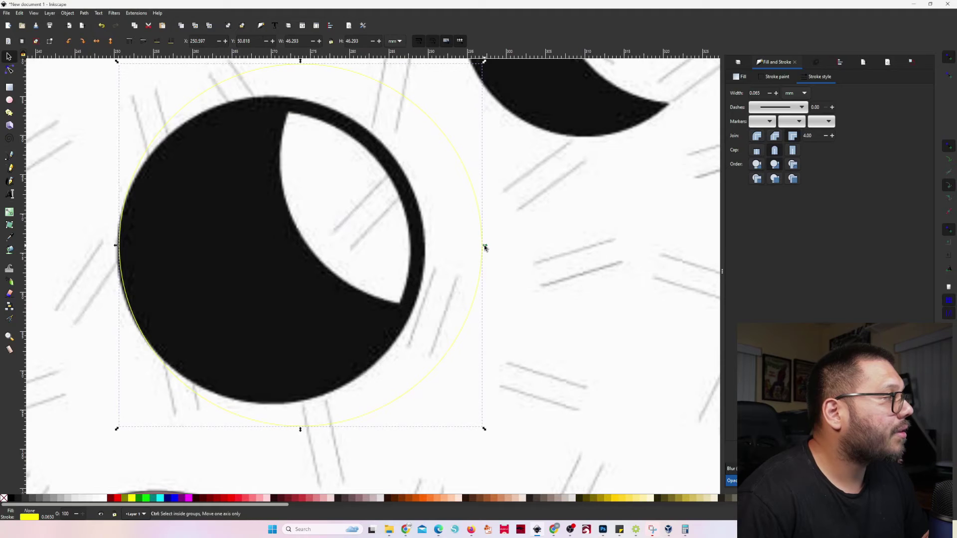
Resize the yellow circle outline to about 39 mm across so it matches the upper gibbous moon's edge.
drag(484, 248, 428, 249)
drag(263, 398, 263, 404)
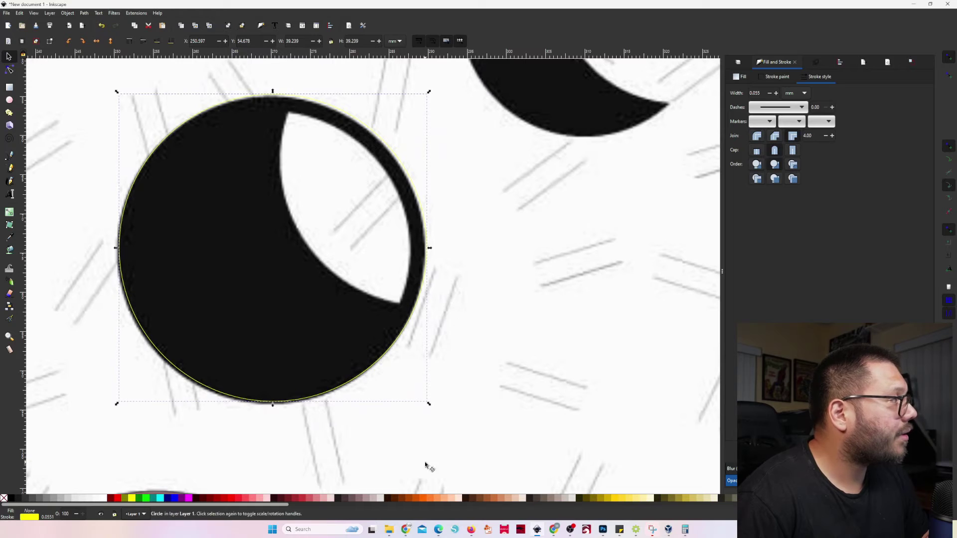
drag(277, 188, 254, 215)
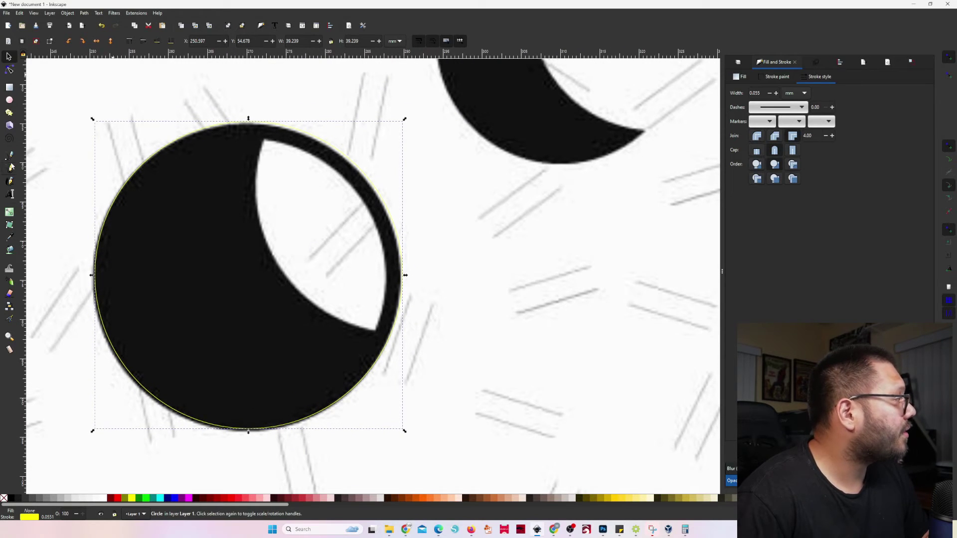
Draw a closed two-node path between the two tips of the white opening in the upper gibbous moon.
click(10, 156)
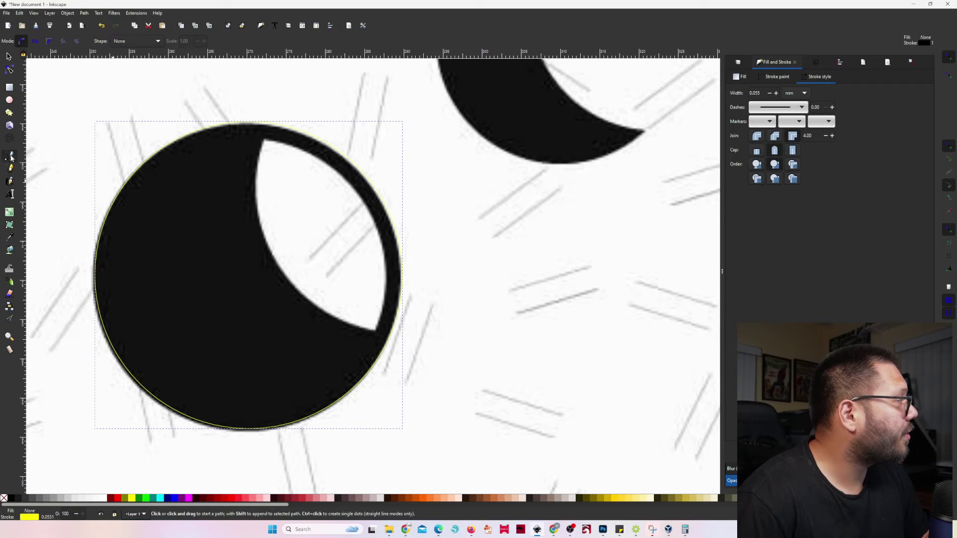
click(264, 140)
click(374, 330)
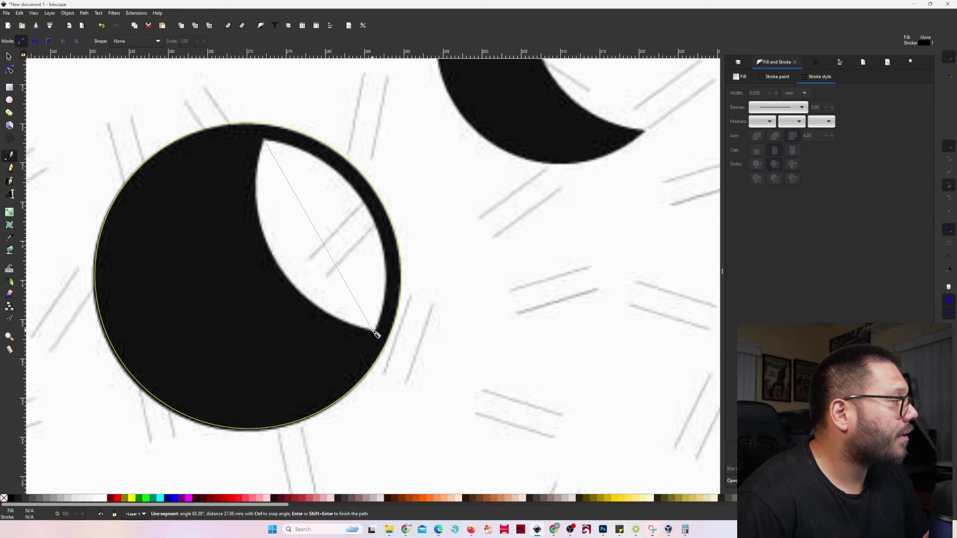
click(263, 140)
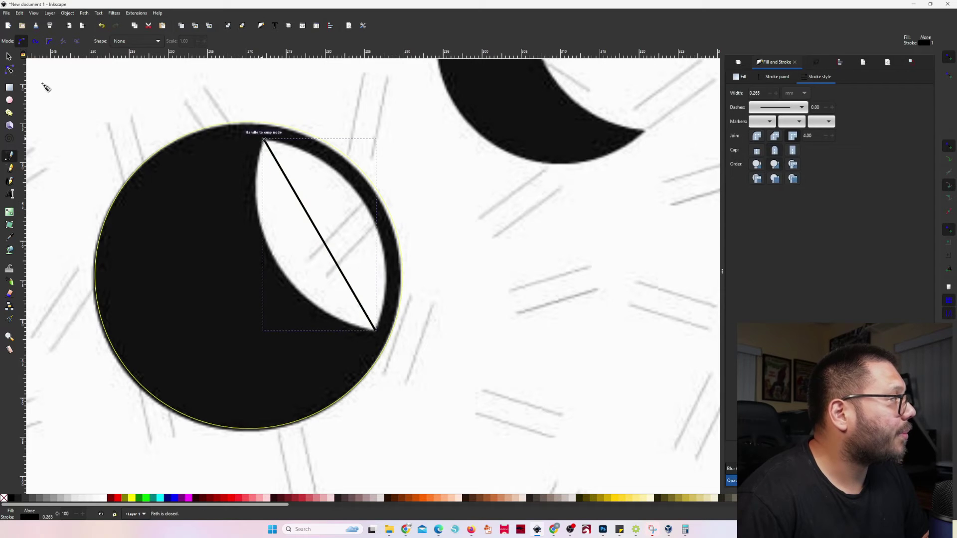
Bend both segments of the two-node path into curves that follow the edges of the moon's white opening.
click(9, 70)
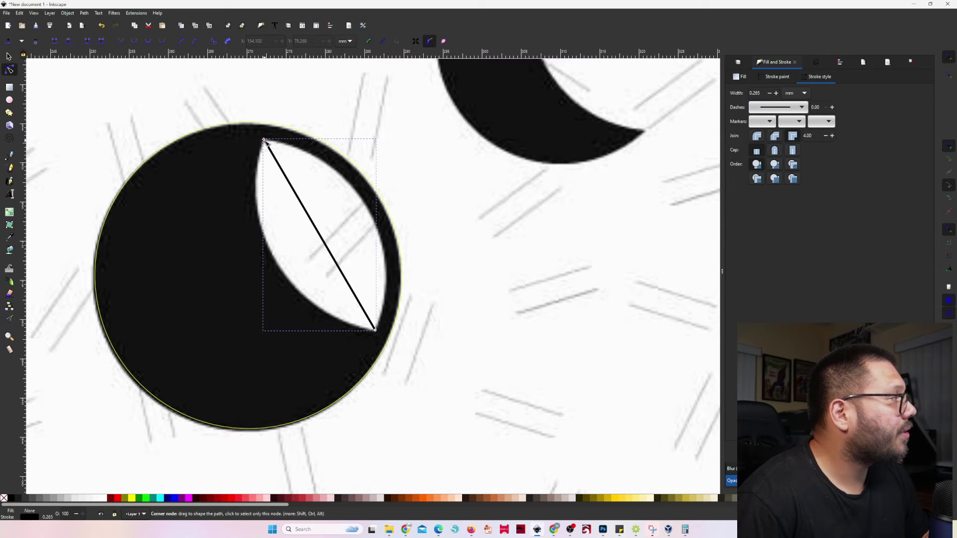
drag(272, 154, 236, 216)
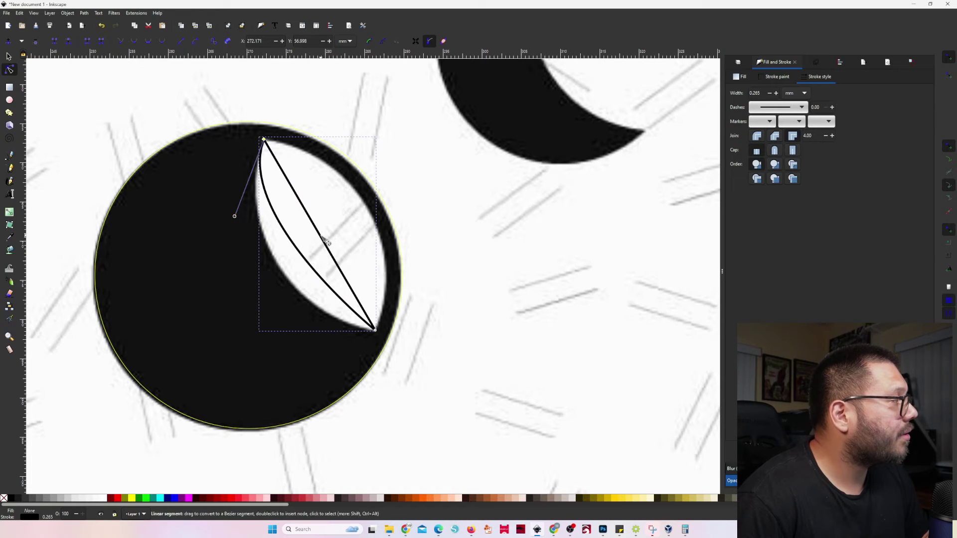
drag(323, 238, 375, 214)
drag(313, 267, 294, 277)
key(ctrl+z)
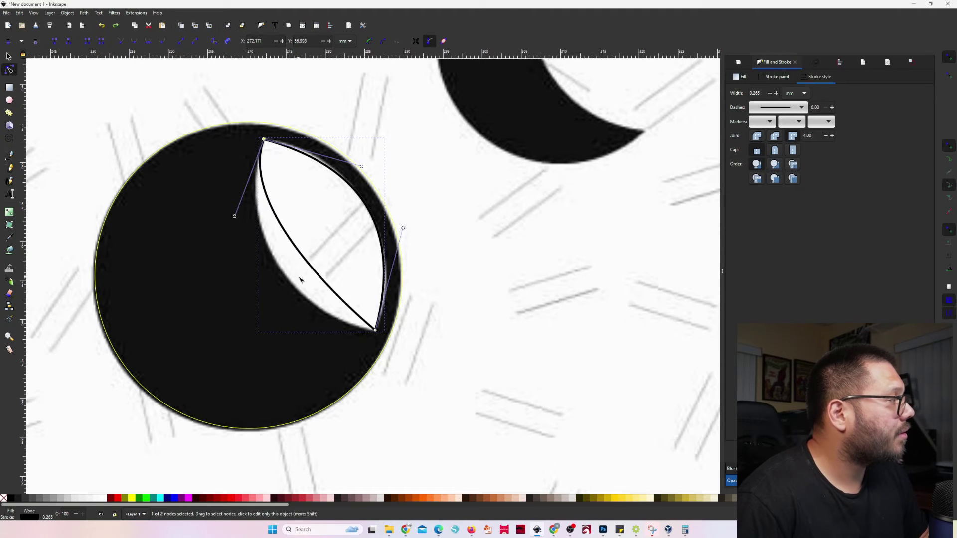
shift+drag(375, 330, 301, 331)
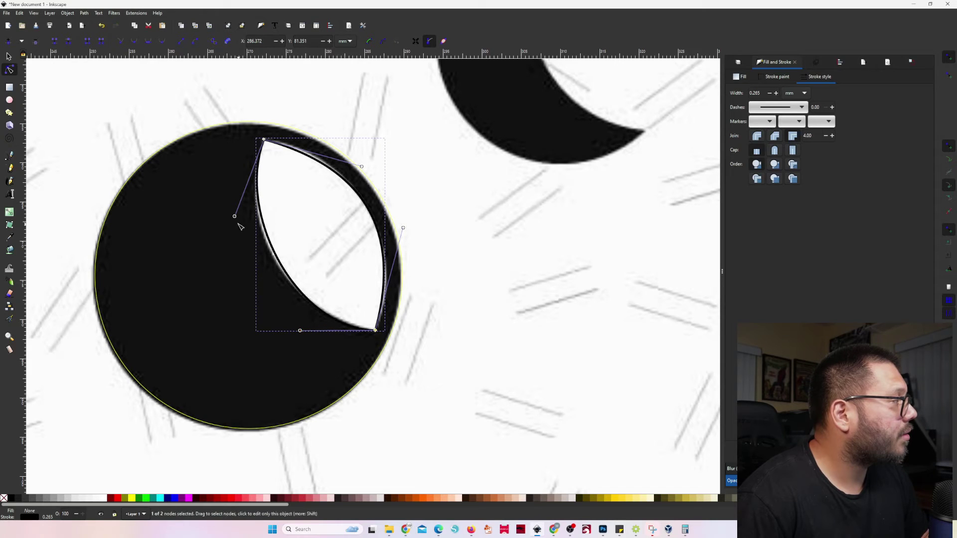
drag(235, 217, 232, 222)
Raise the lens-shaped path to the top and fill it green, and fill the circle behind it dark red.
click(9, 56)
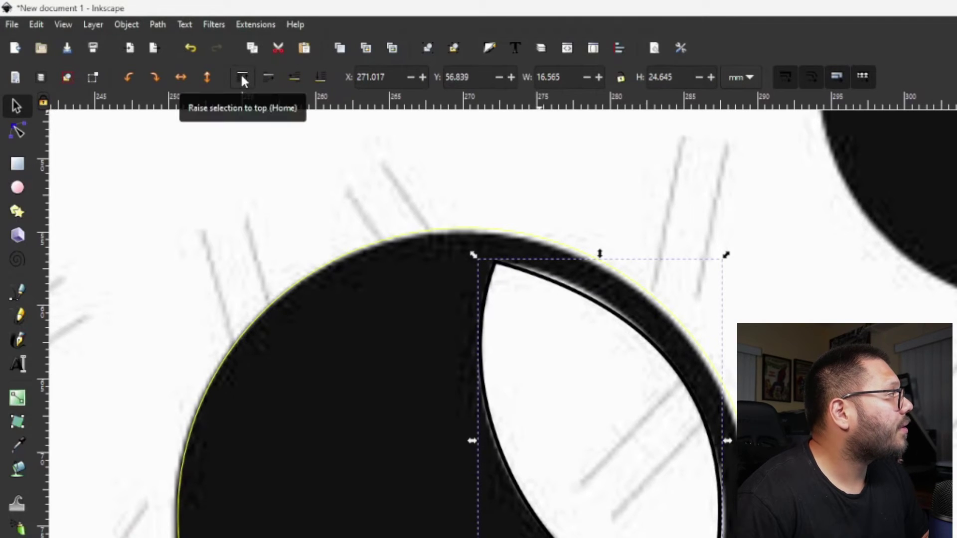
click(243, 78)
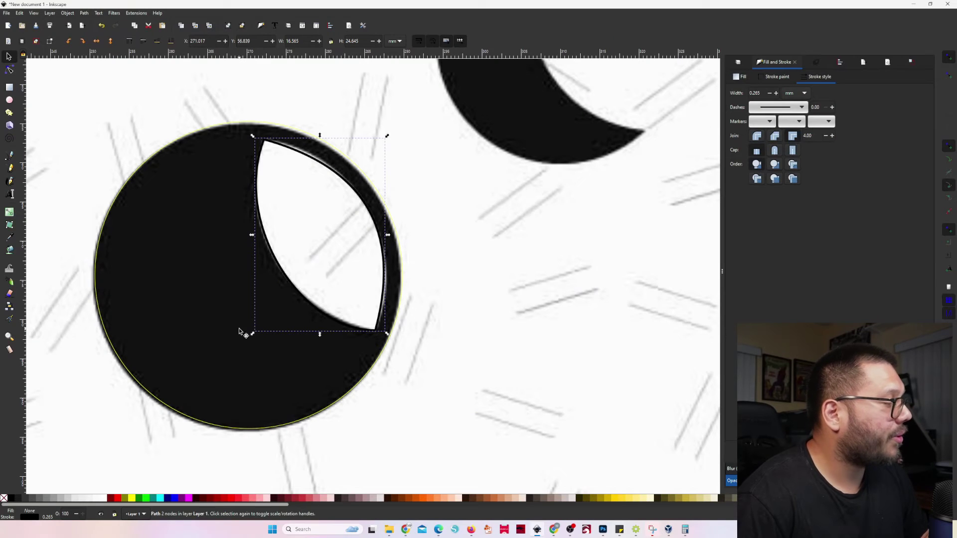
click(153, 498)
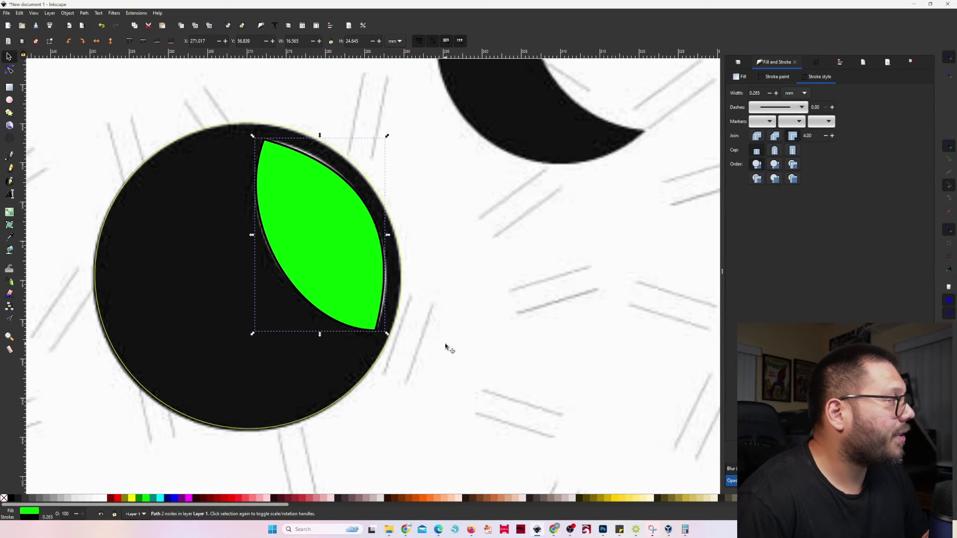
click(99, 308)
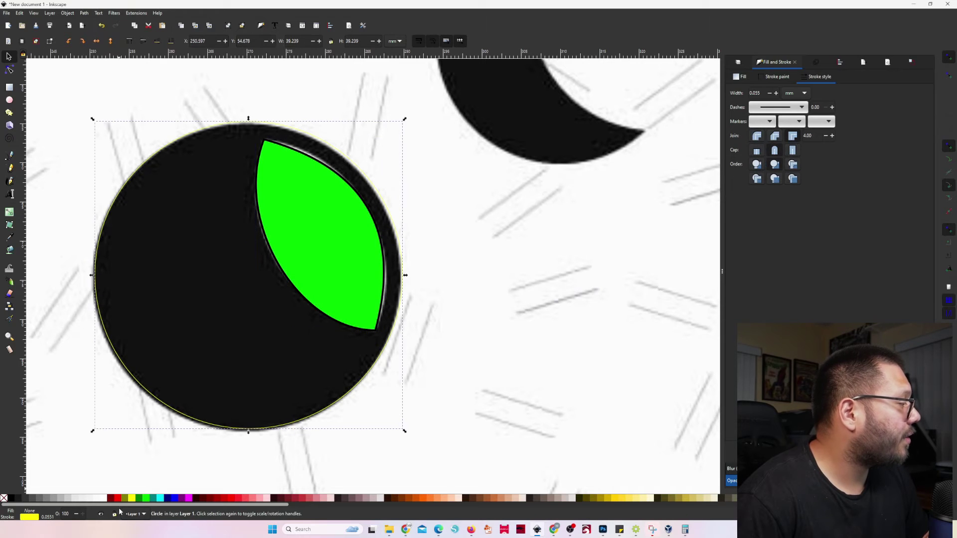
click(215, 498)
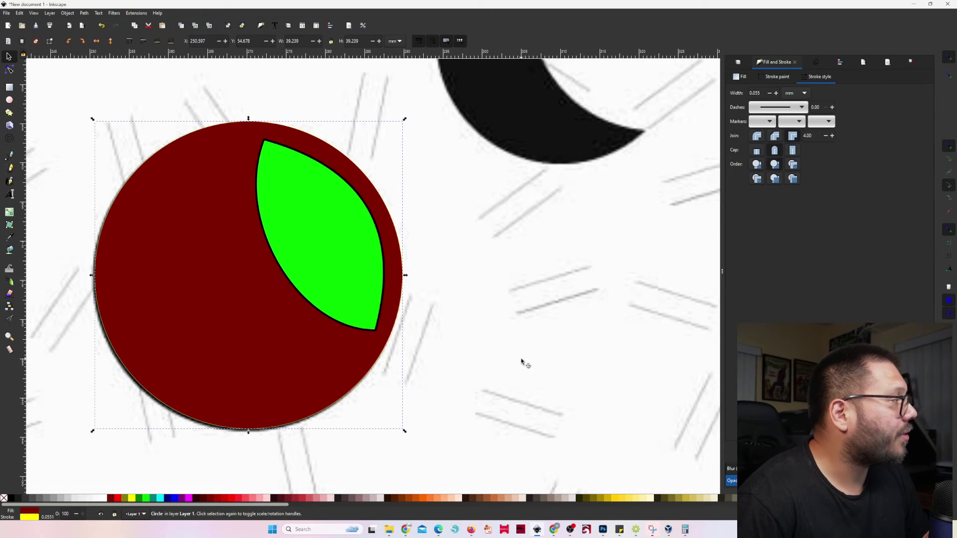
Remove the strokes from both the dark red circle and the green lens shape.
shift+click(301, 227)
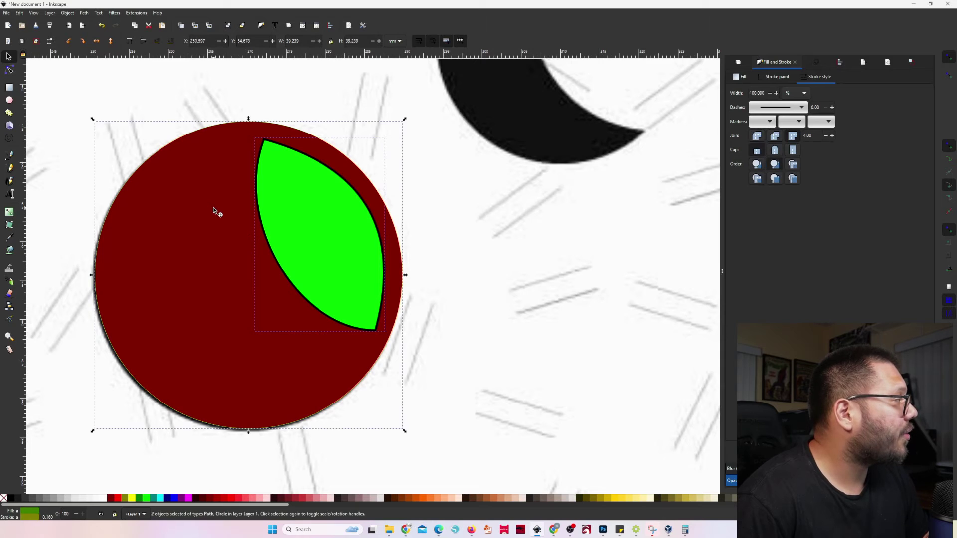
key(shift)
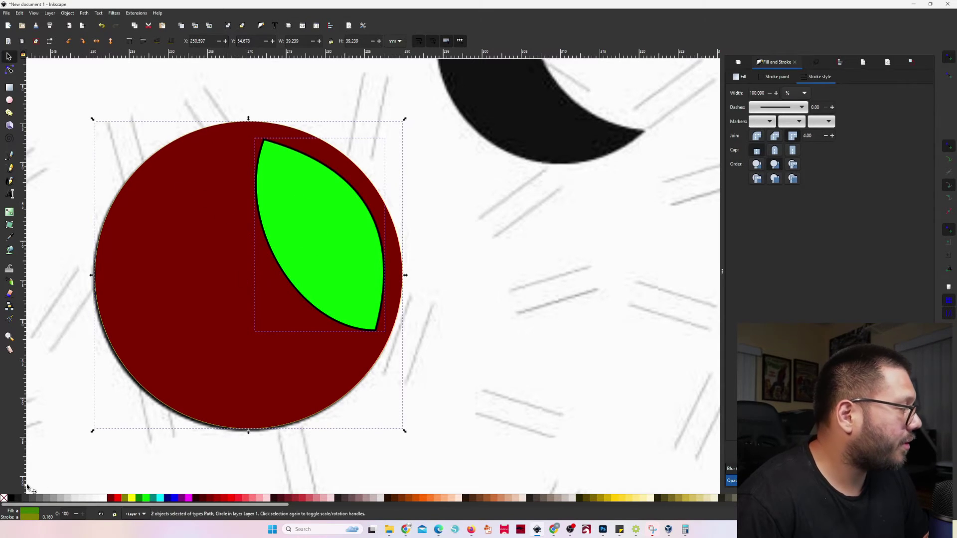
shift+click(4, 499)
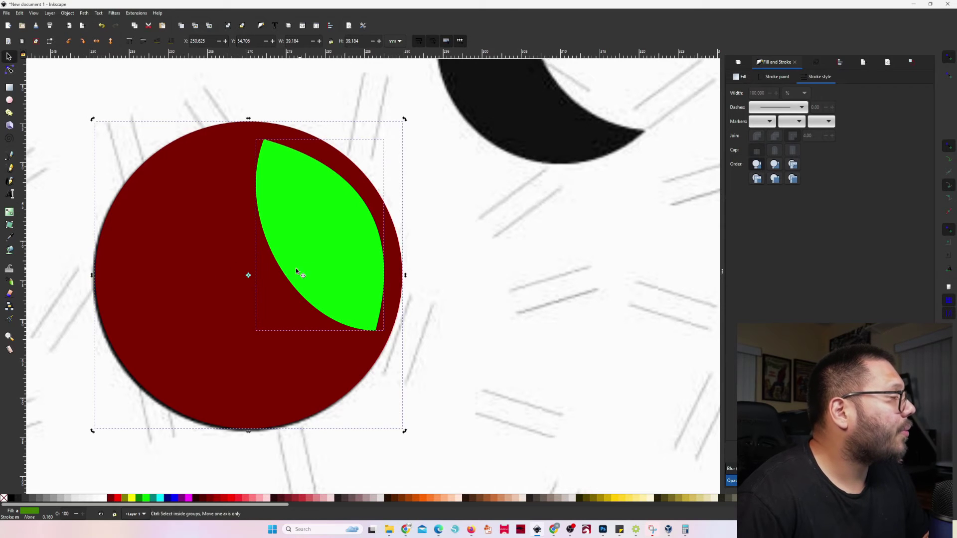
Examine the green lens over the dark red circle and compare it with the matching lower moon phase.
scroll(299, 274, down, 2)
scroll(304, 269, up, 1)
scroll(265, 256, up, 1)
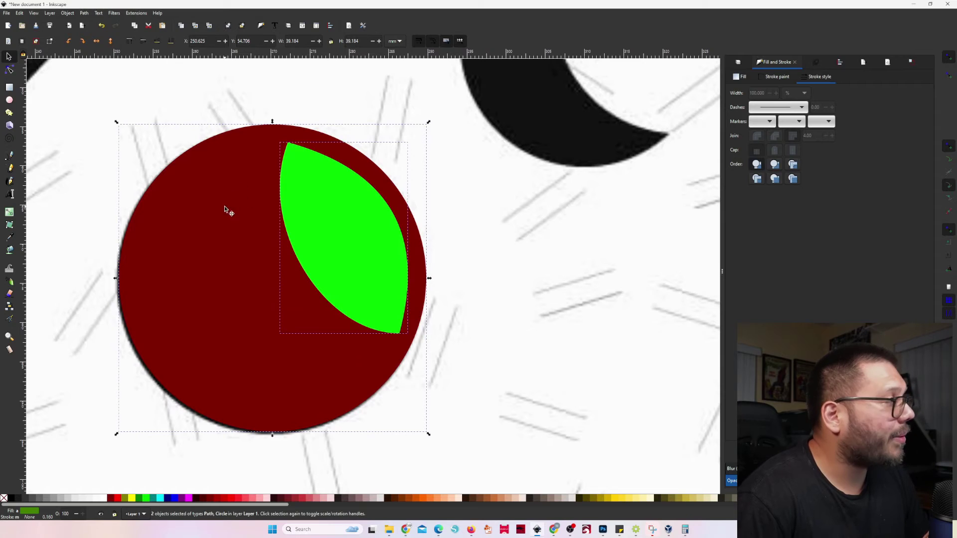
click(525, 200)
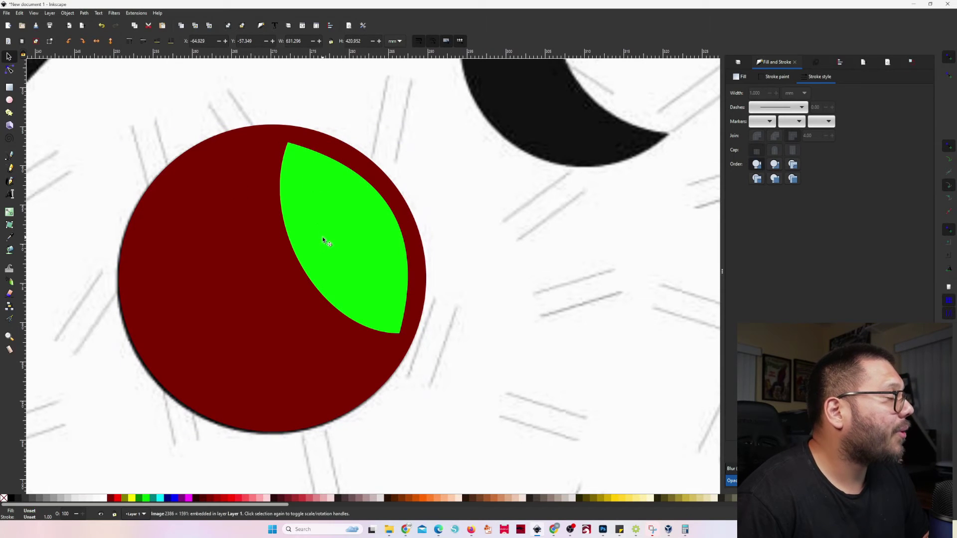
click(322, 203)
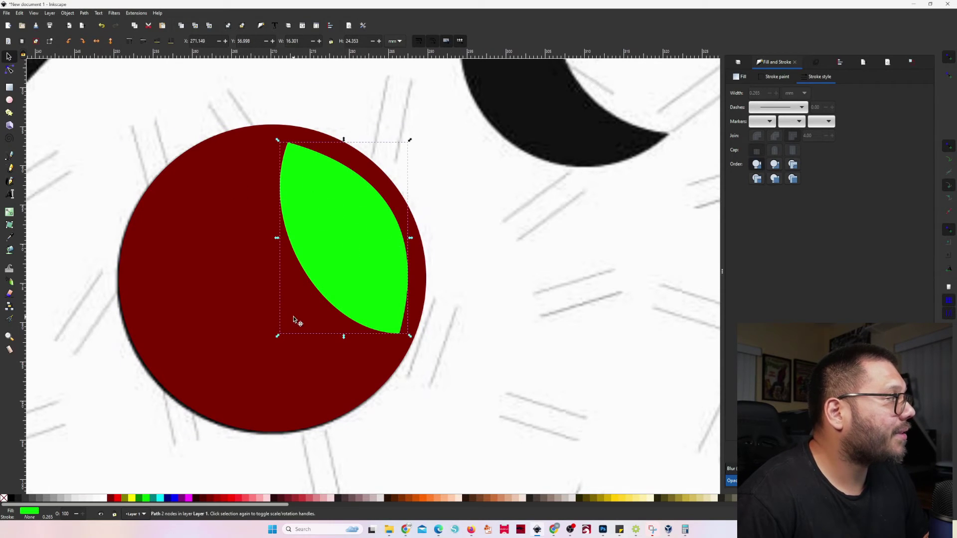
scroll(319, 321, down, 2)
scroll(389, 299, down, 10)
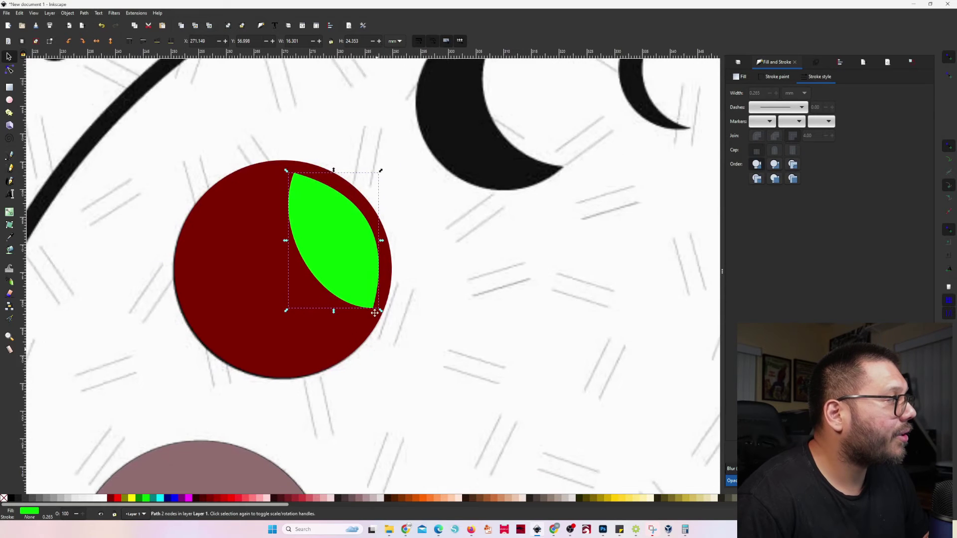
scroll(398, 318, down, 5)
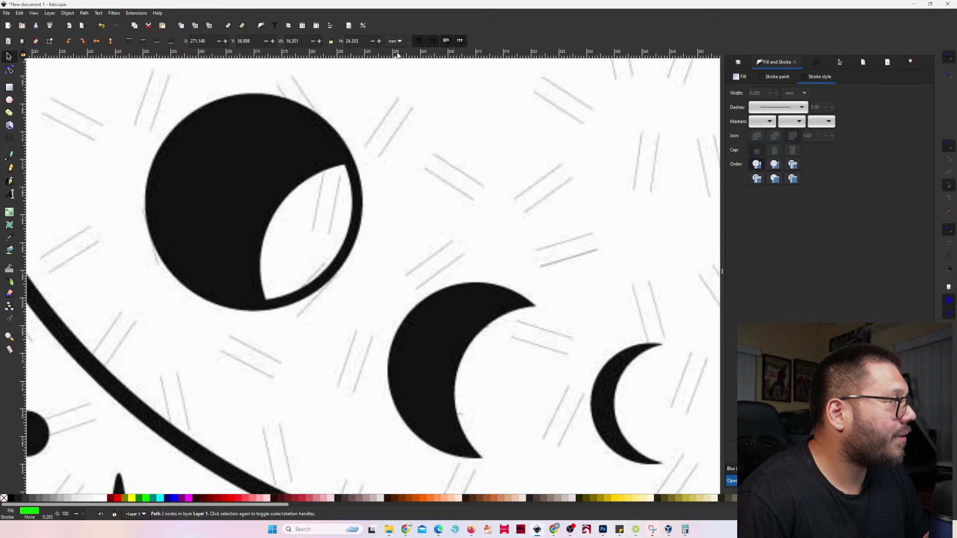
scroll(417, 132, up, 15)
scroll(442, 365, left, 2)
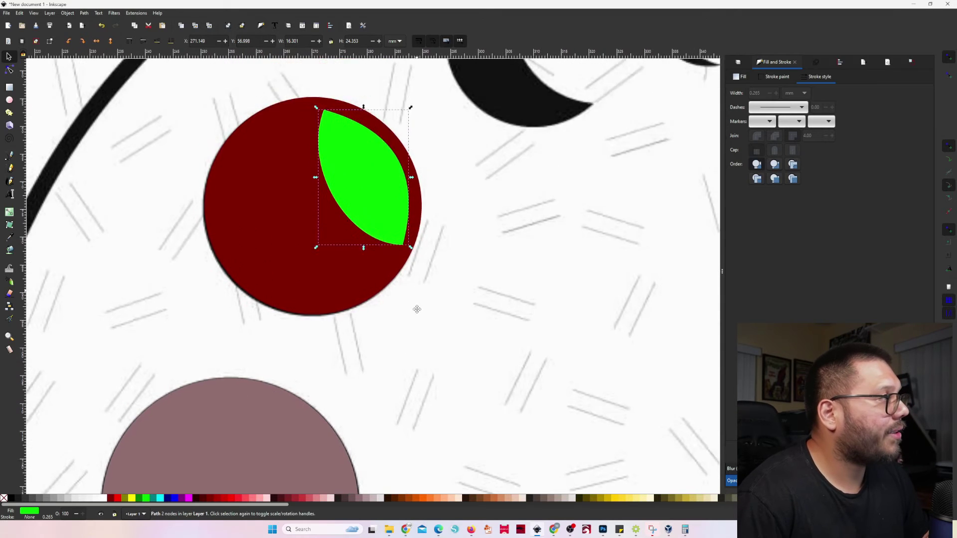
scroll(308, 221, up, 1)
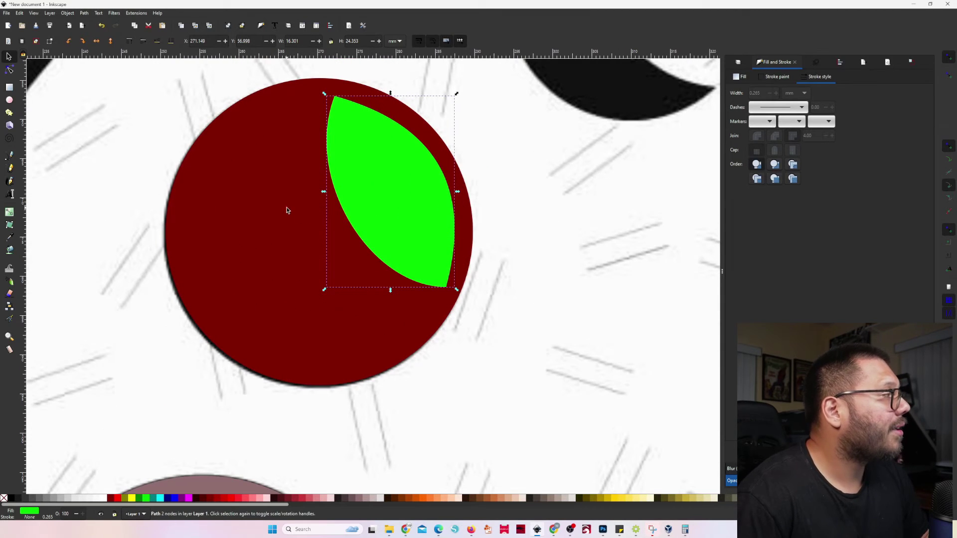
Subtract the green lens from the dark red circle using Difference, and undo the cut.
shift+click(245, 204)
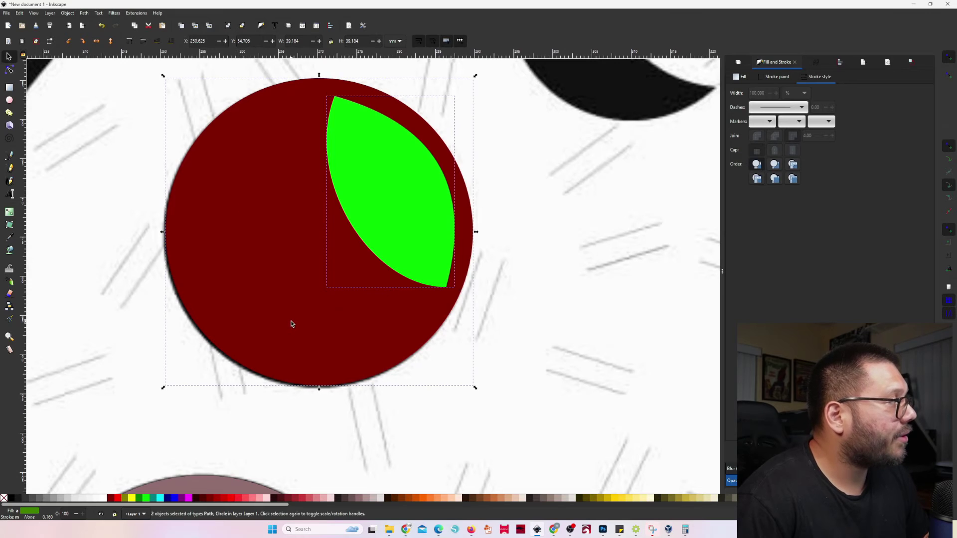
key(ctrl)
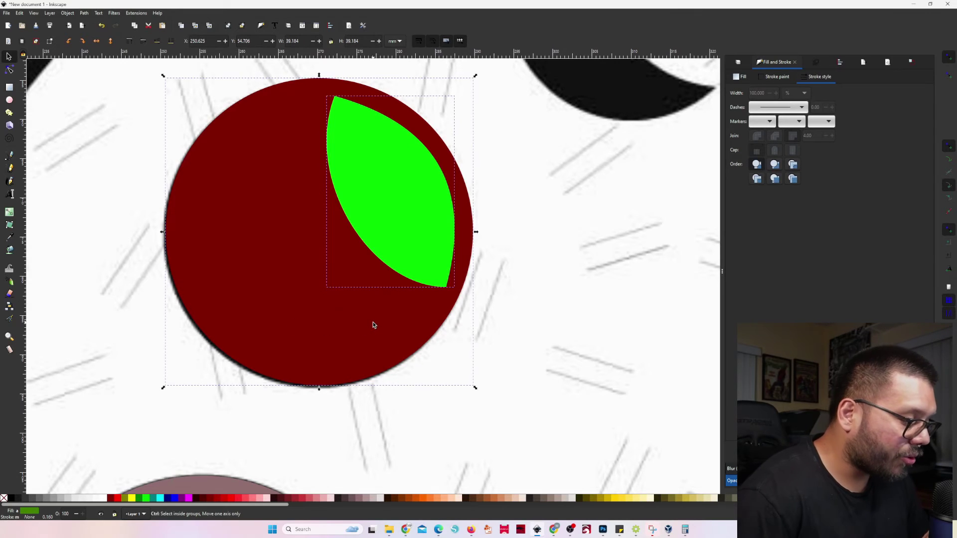
key(ctrl+minus)
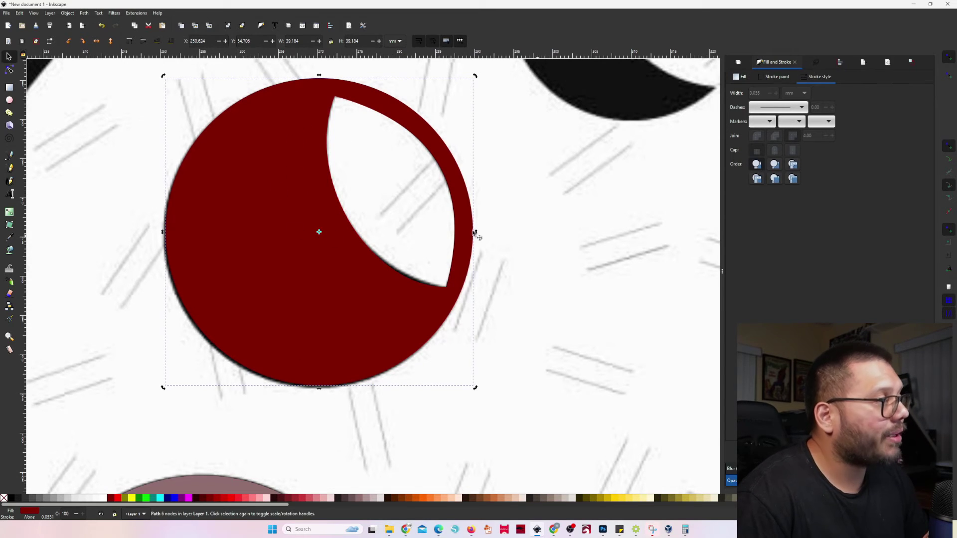
click(544, 243)
key(ctrl+z)
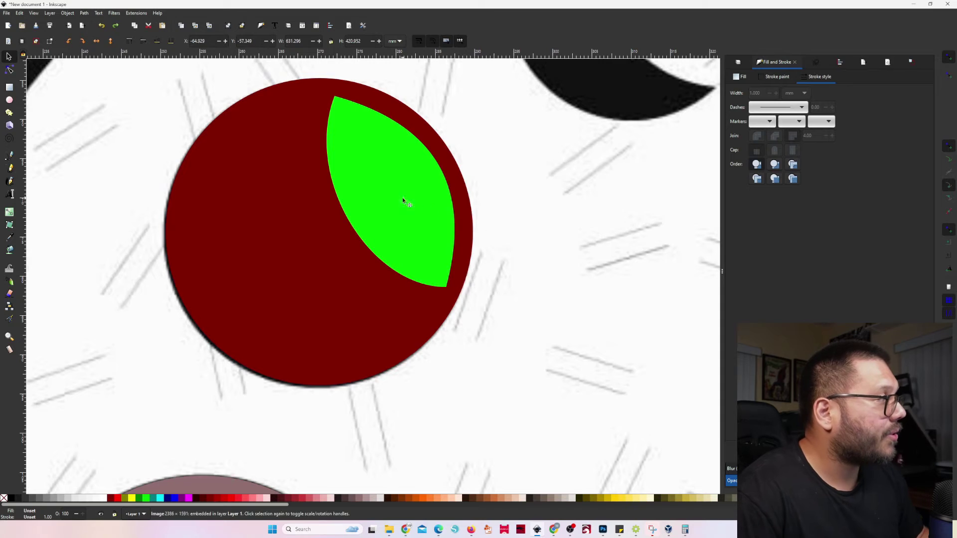
Reselect the green lens and dark red circle, apply Path Difference again, and undo it.
click(404, 199)
shift+click(299, 195)
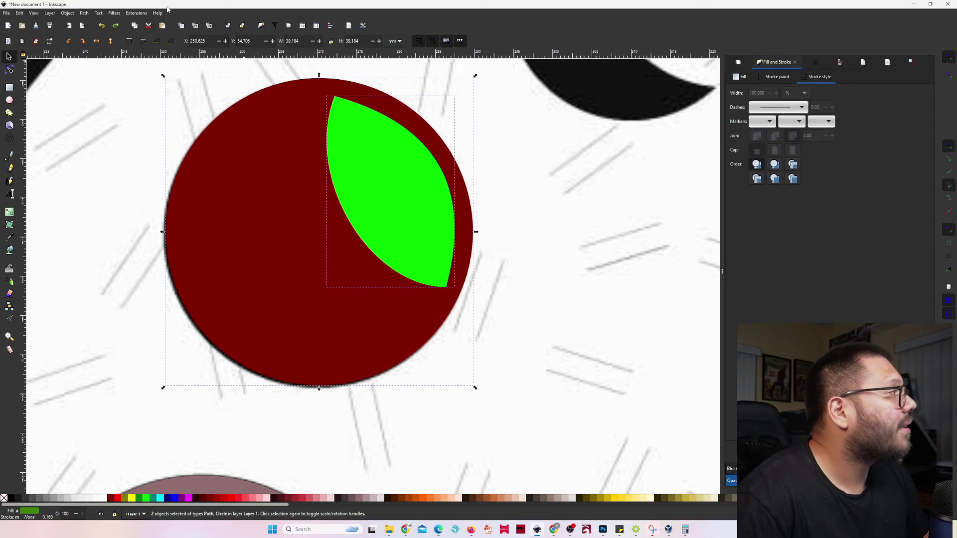
click(68, 15)
mouse_move(84, 13)
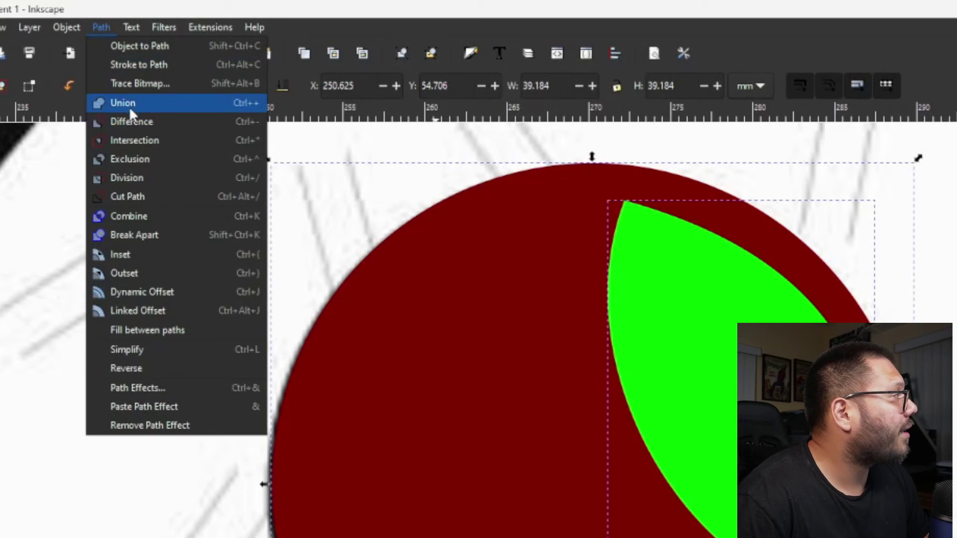
click(136, 122)
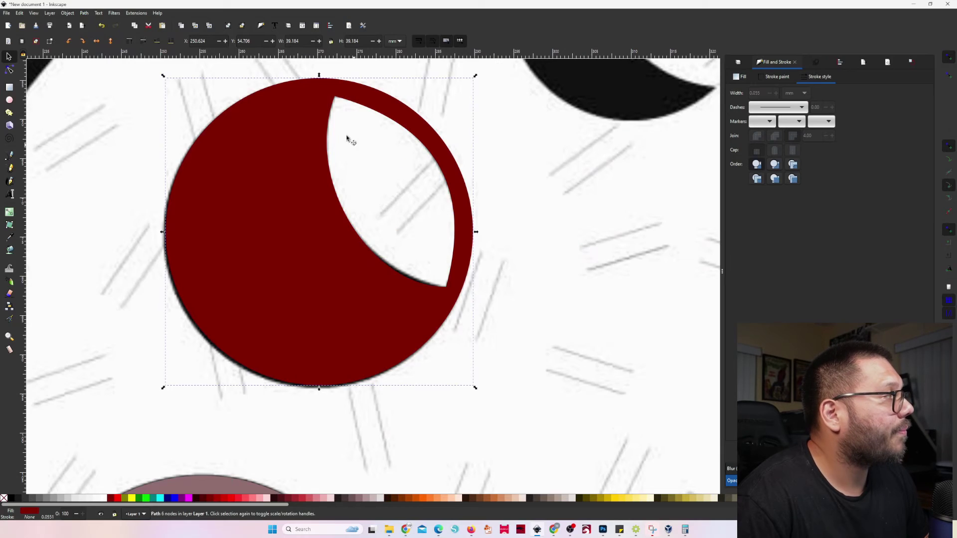
key(ctrl+z)
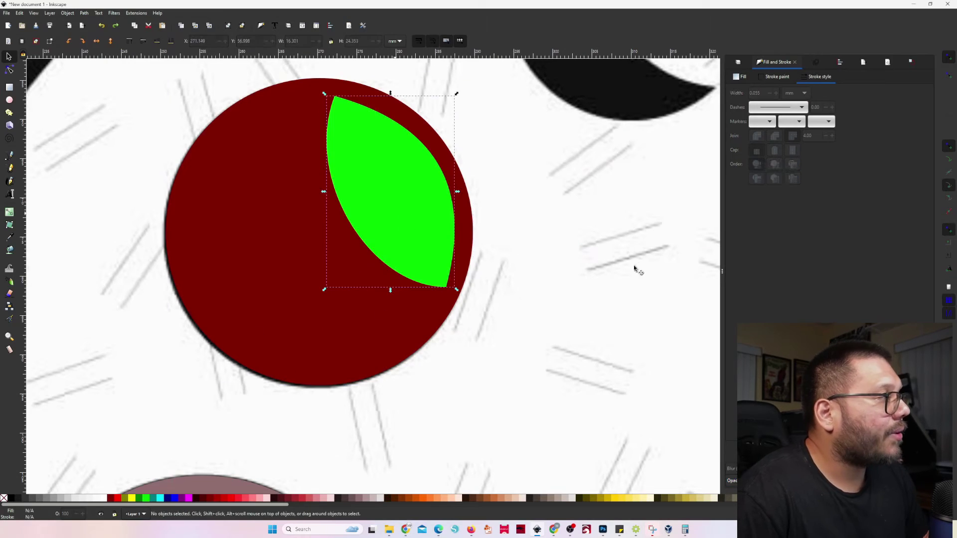
Try shifting the green lens partly off the dark red circle and uniting both as a green shape, and undo the union and recolouring.
drag(428, 216, 452, 248)
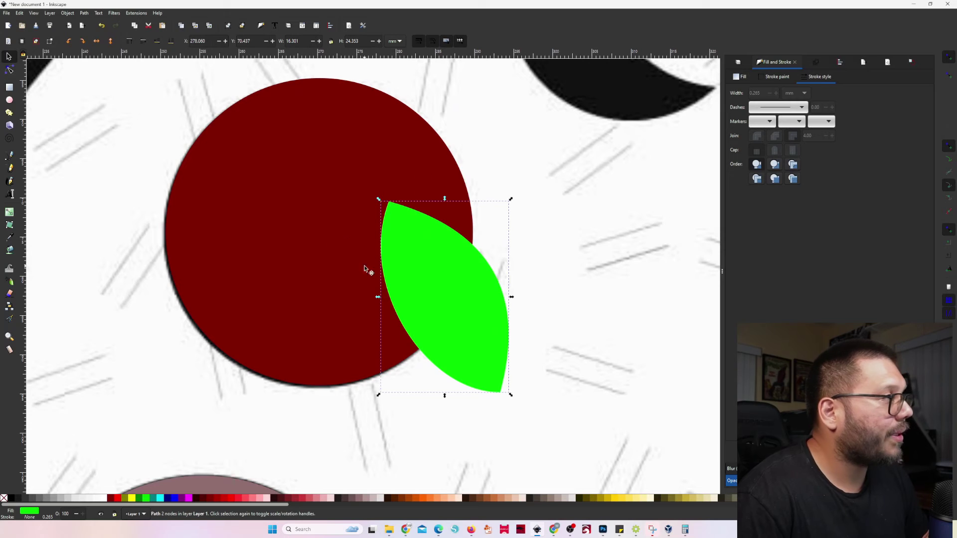
key(ctrl+a)
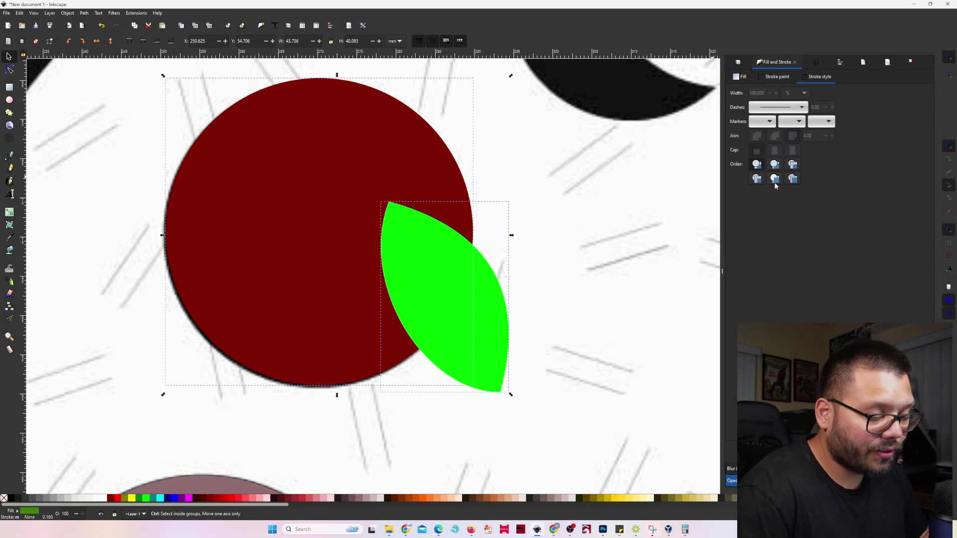
key(ctrl+plus)
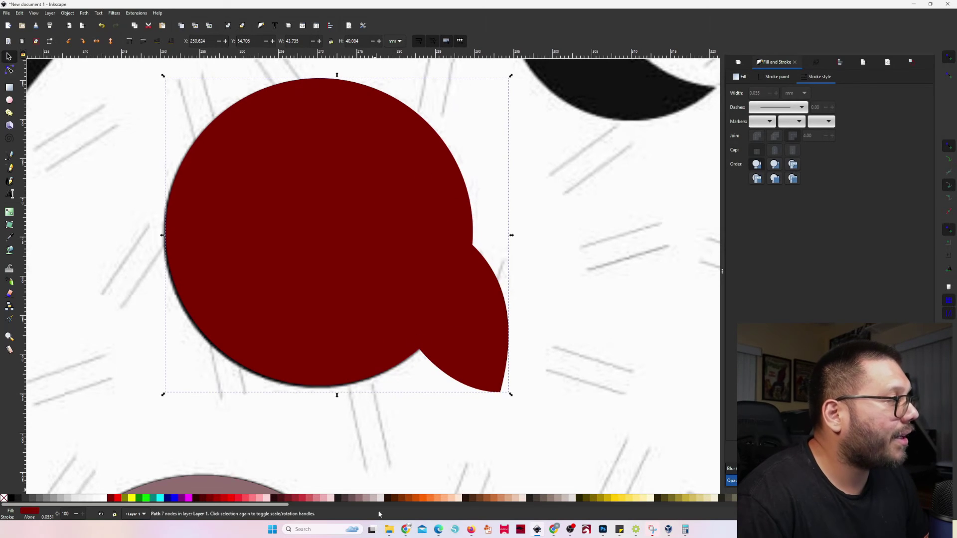
click(393, 505)
click(208, 498)
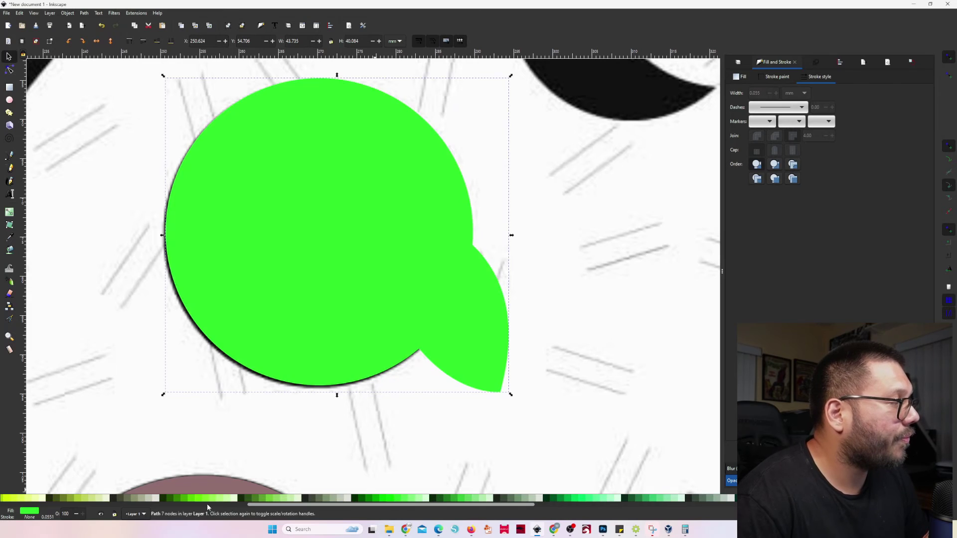
key(ctrl+z)
key(ctrl+z)
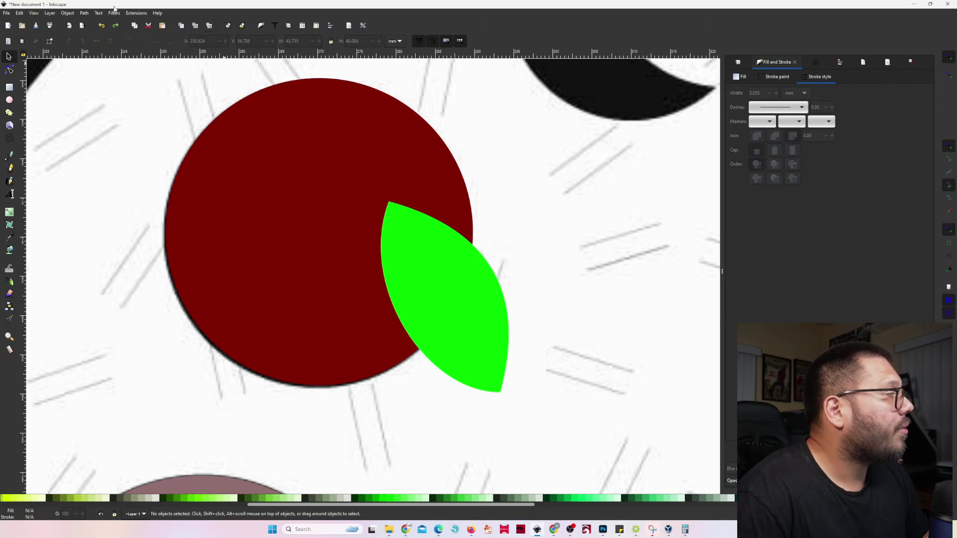
Undo the green lens's move off the dark red circle.
click(86, 14)
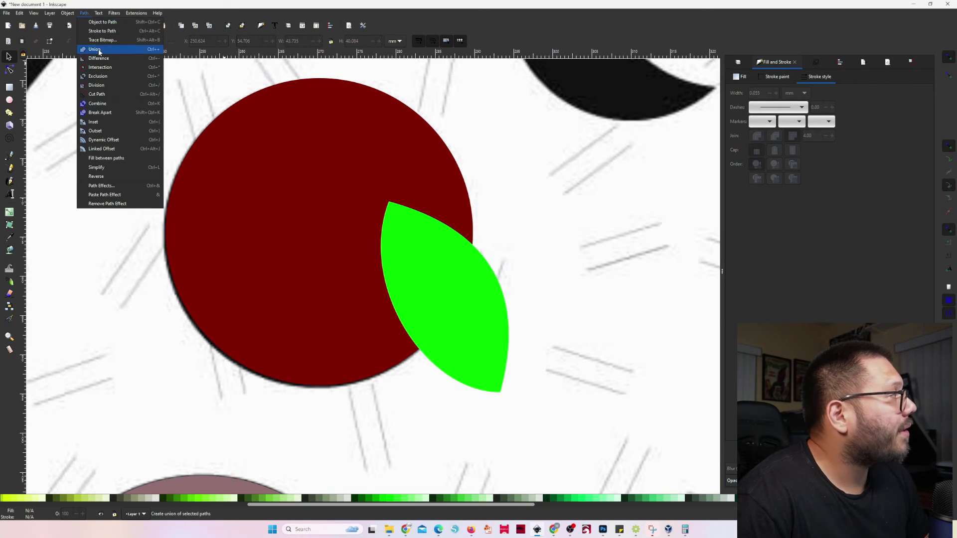
click(13, 65)
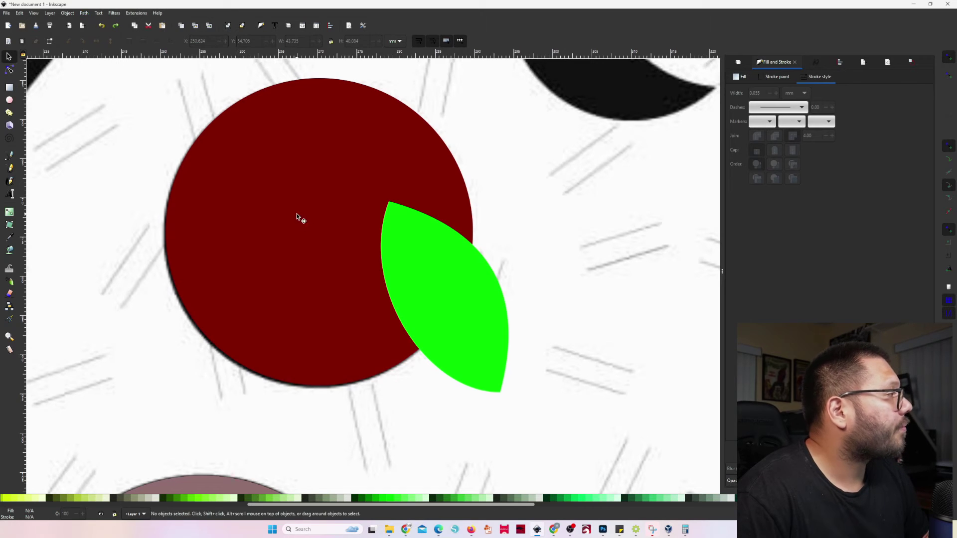
click(437, 271)
key(ctrl+z)
key(ctrl+z)
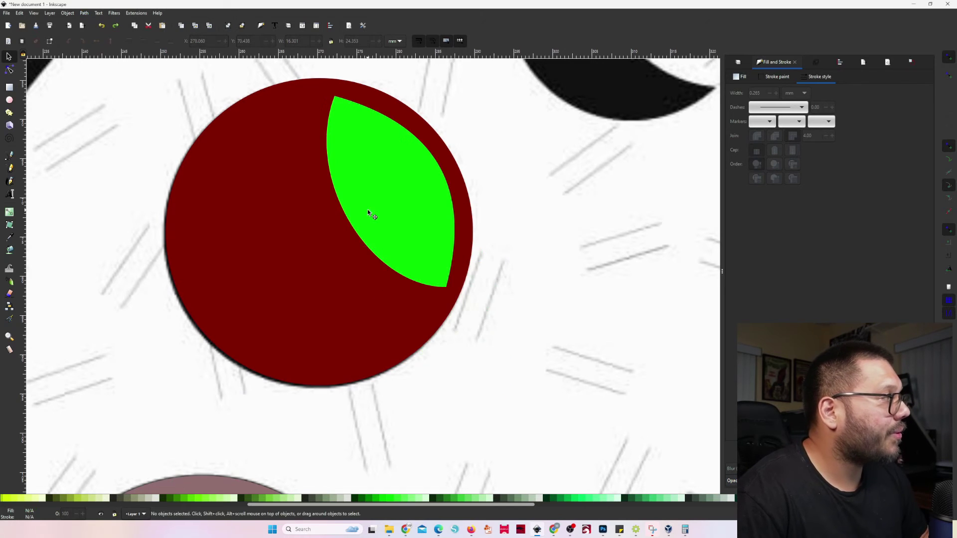
Subtract the green lens from the dark red circle using Difference.
click(367, 212)
shift+click(299, 241)
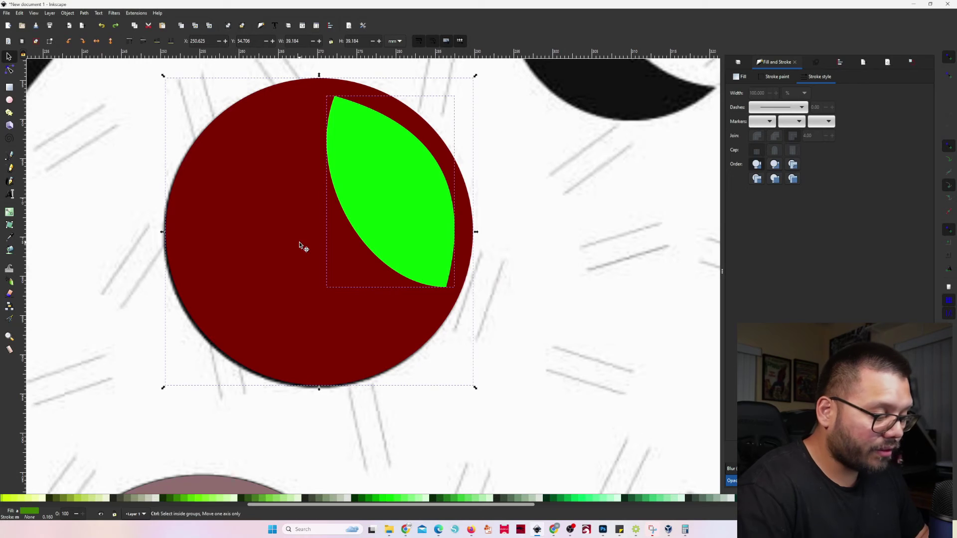
key(ctrl+minus)
Fill the cut-out dark red moon with the mauve colour sampled from the full circle below it.
scroll(343, 223, down, 3)
drag(343, 224, 322, 133)
click(282, 268)
click(306, 165)
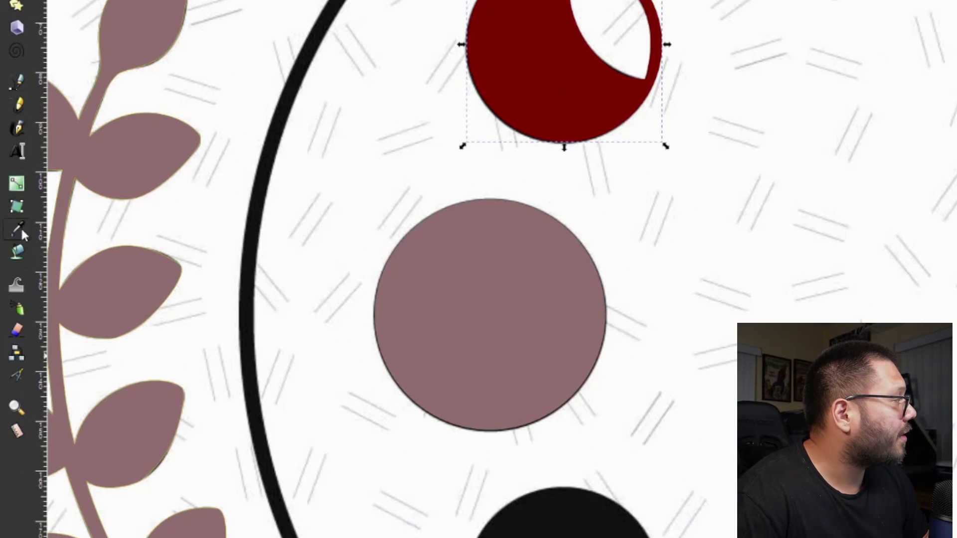
click(12, 237)
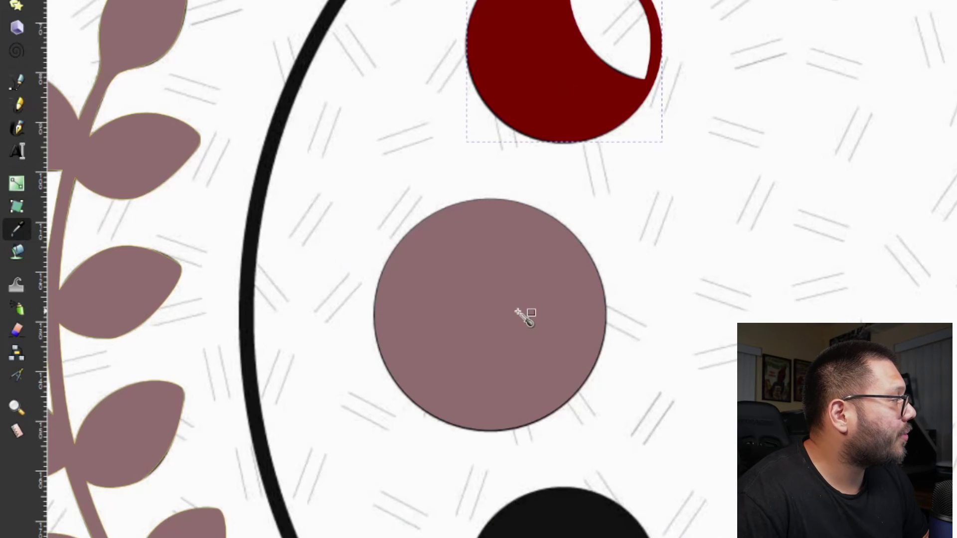
click(291, 286)
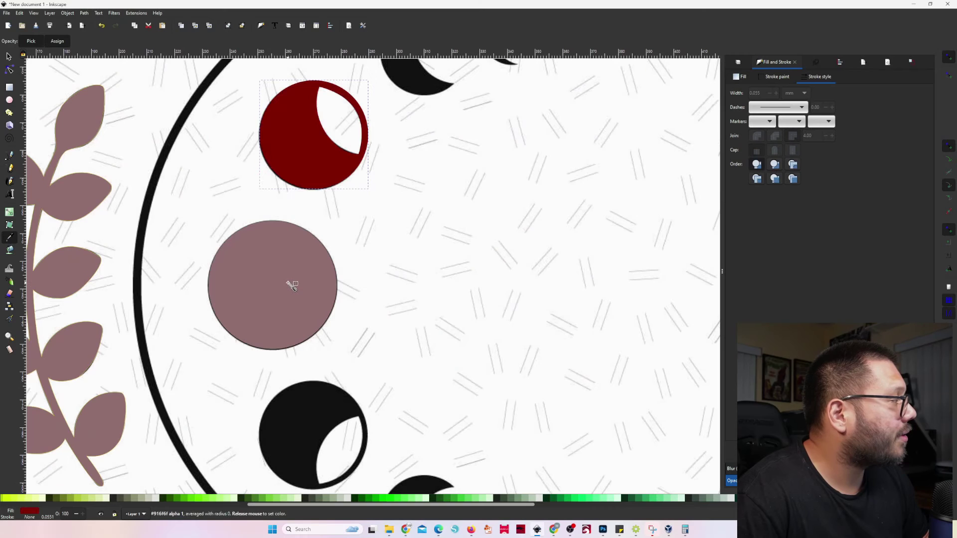
Copy the upper mauve cut-out moon and place the duplicate over the lower black moon phase.
click(9, 57)
click(308, 149)
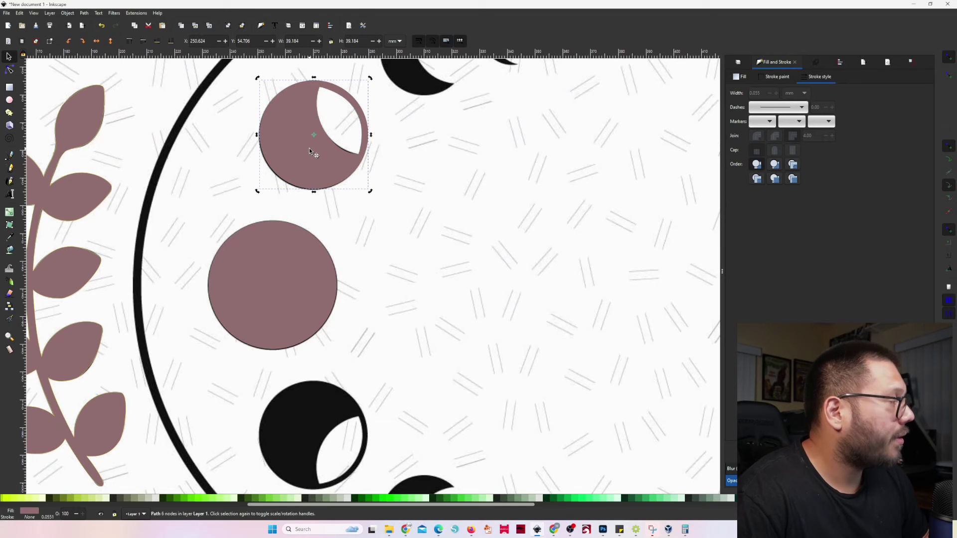
key(ctrl+v)
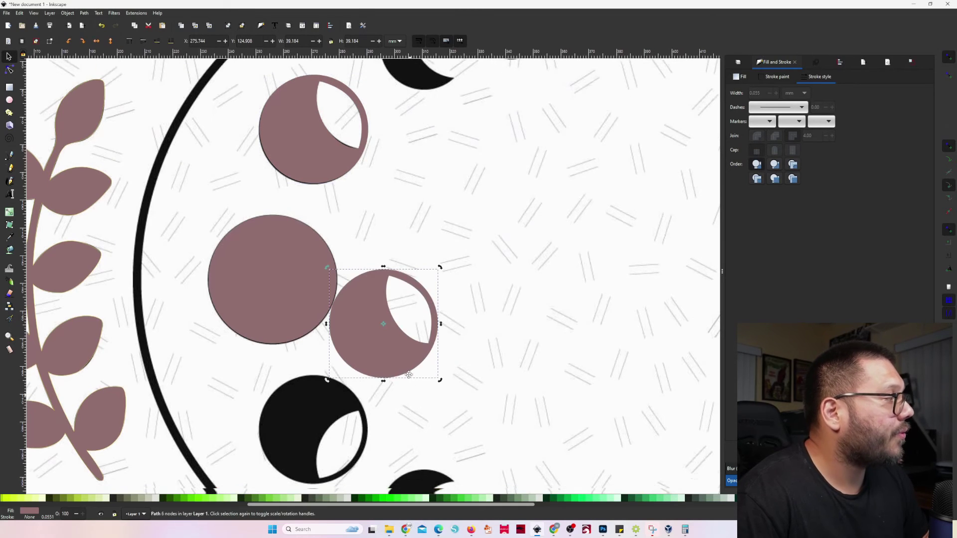
scroll(349, 299, down, 5)
drag(329, 265, 283, 320)
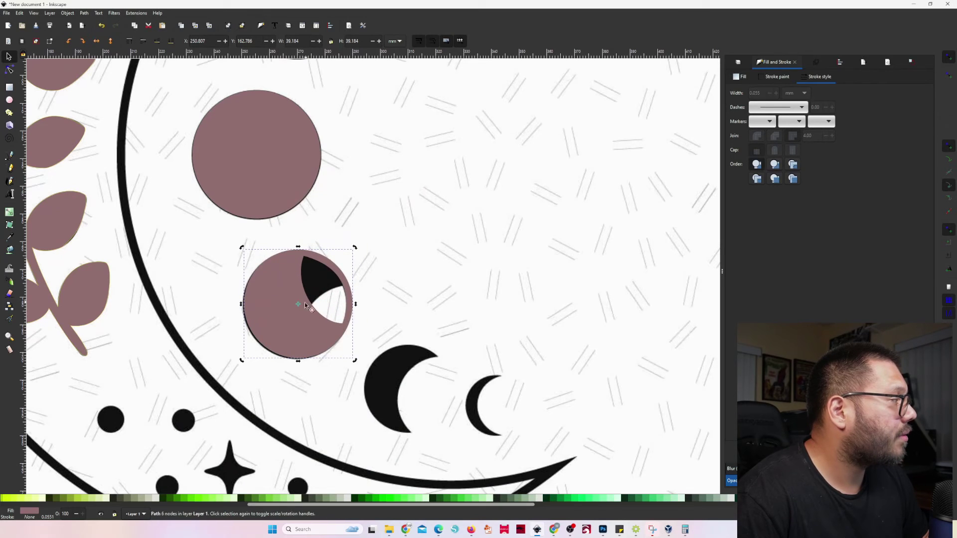
Flip the copied moon vertically so its cut-out matches the lower moon phase.
drag(355, 248, 368, 324)
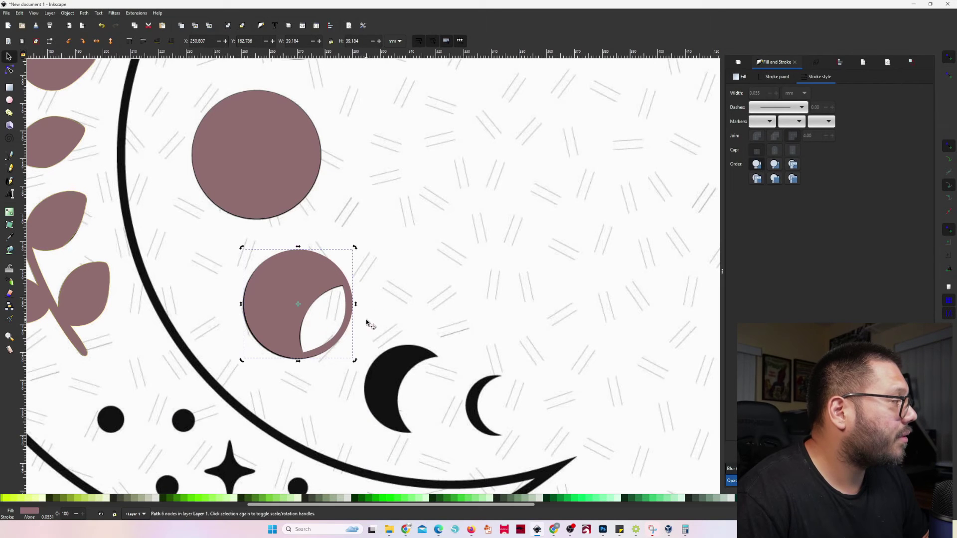
click(294, 291)
scroll(294, 291, down, 2)
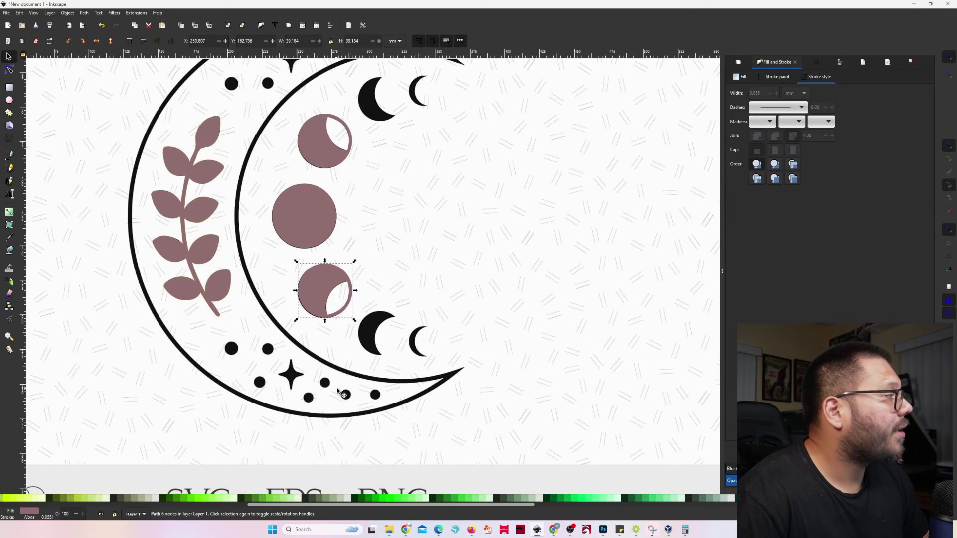
drag(279, 131, 336, 162)
click(274, 93)
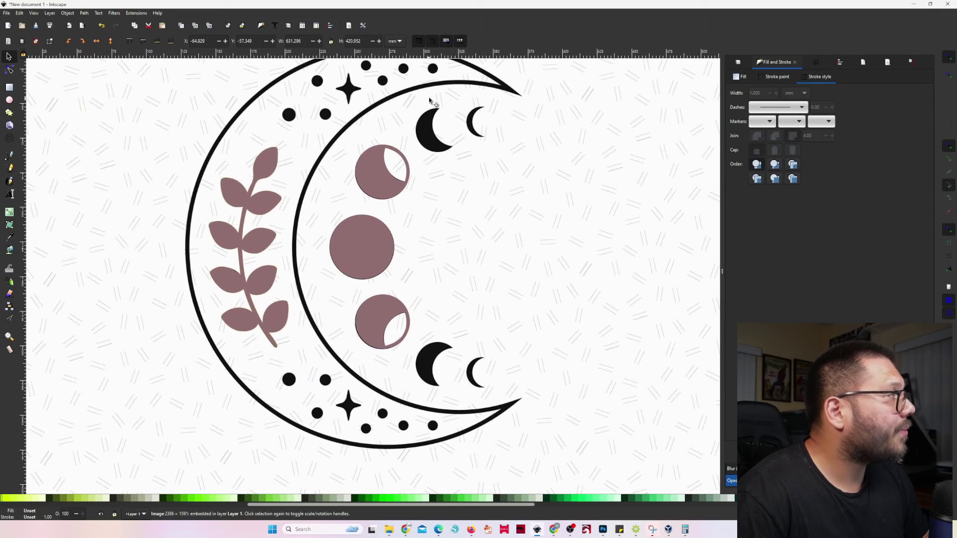
drag(476, 92, 438, 140)
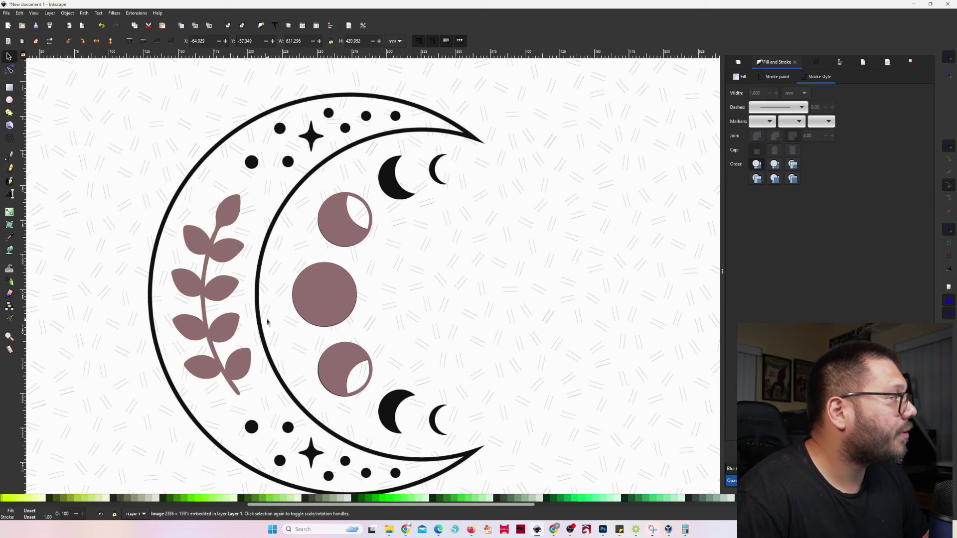
drag(477, 448, 513, 349)
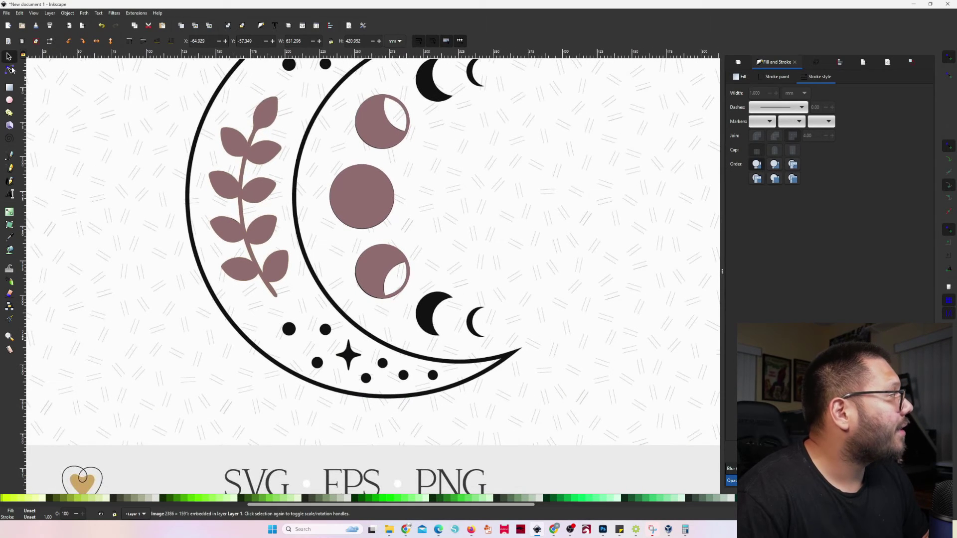
click(10, 157)
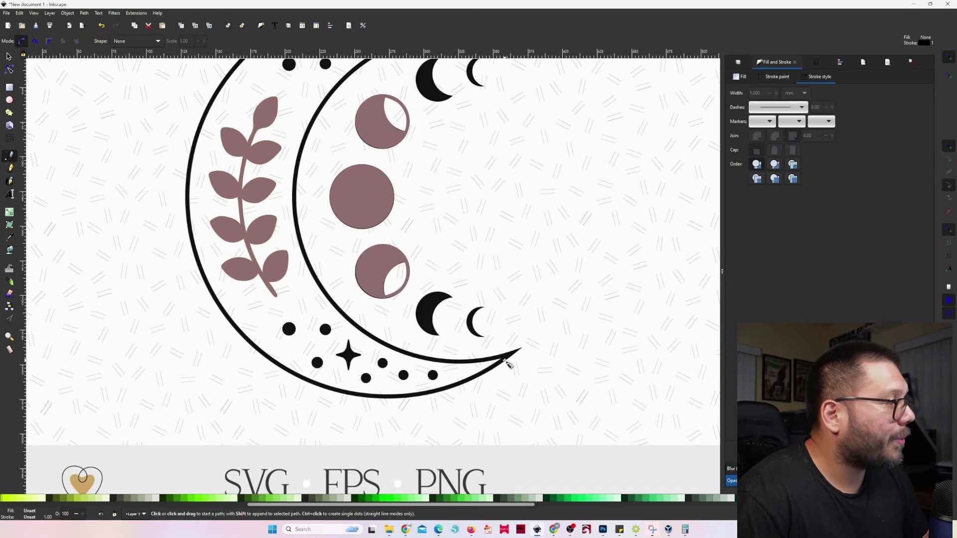
click(504, 358)
scroll(437, 199, up, 5)
scroll(437, 199, right, 3)
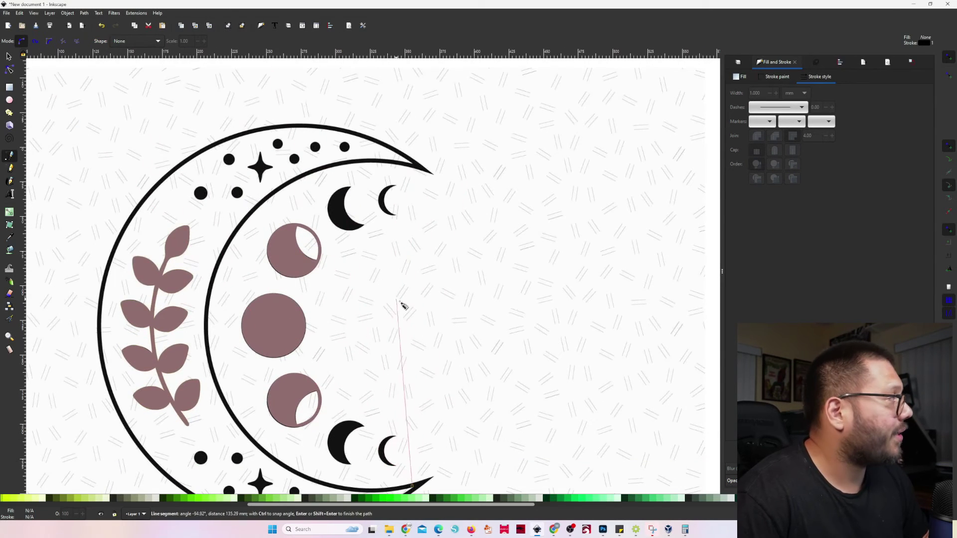
key(Escape)
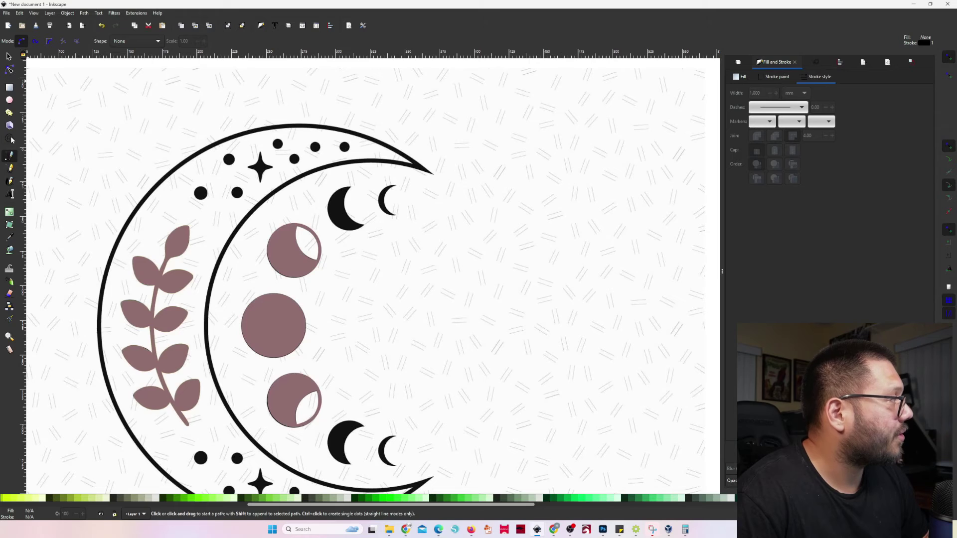
Draw a closed two-node path between the upper and lower tips of the large crescent with the Pen tool.
click(424, 170)
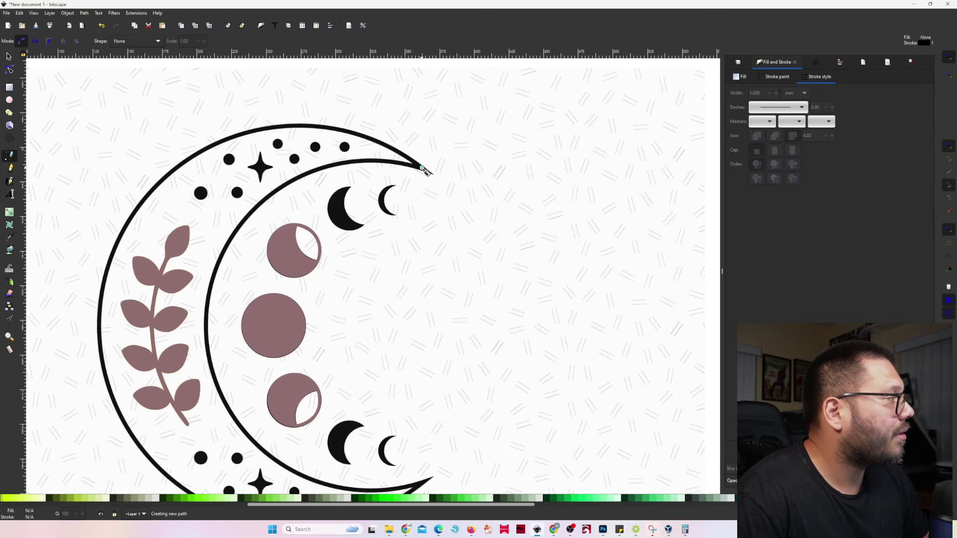
scroll(399, 299, down, 5)
drag(391, 262, 422, 323)
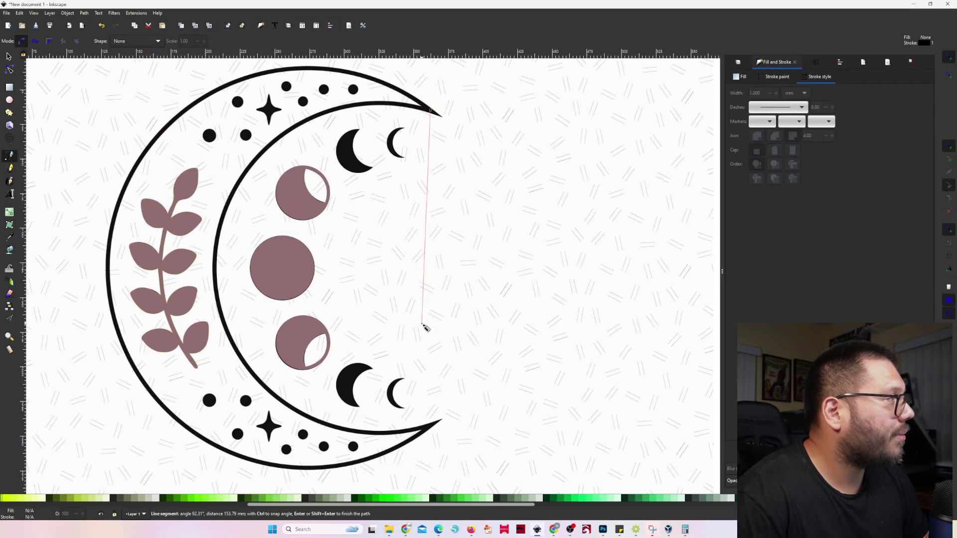
click(427, 429)
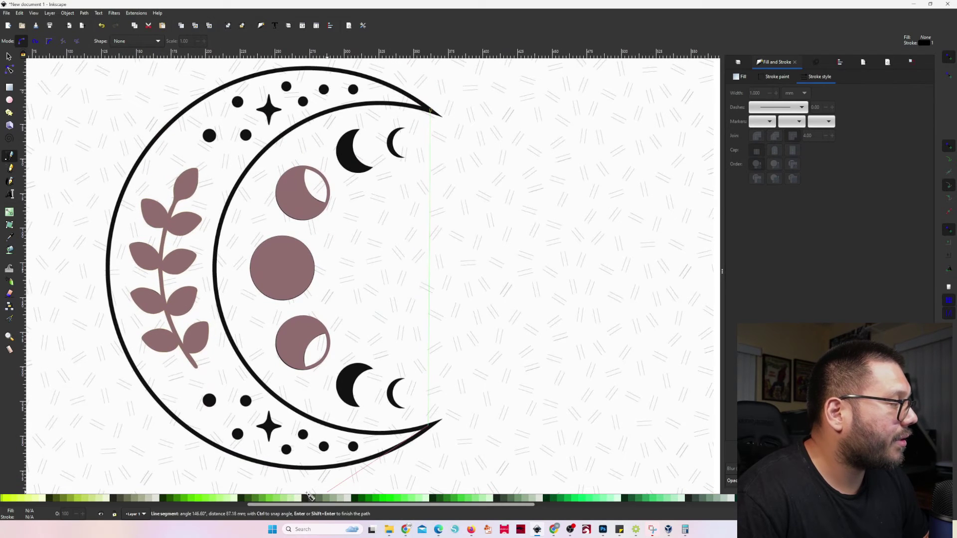
click(430, 110)
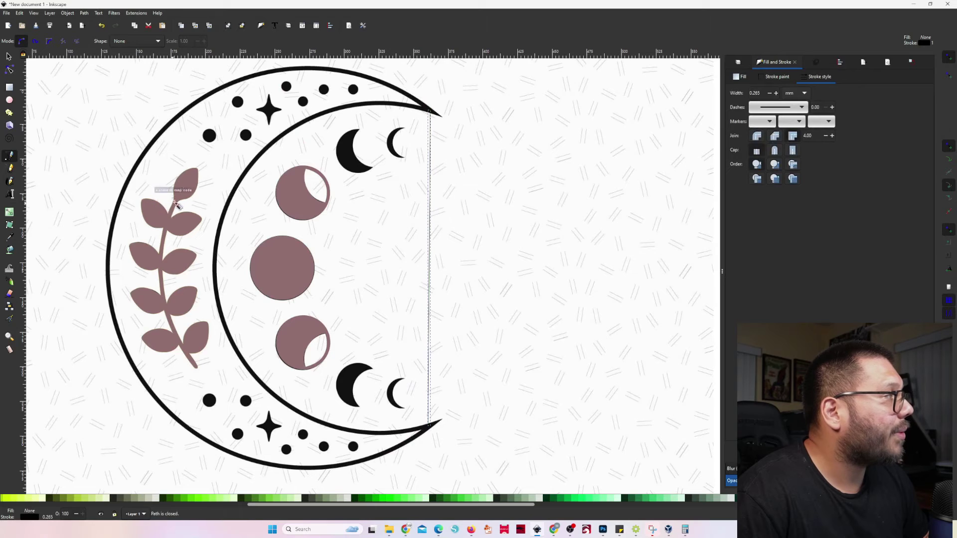
Bend the path's two straight segments into curves reaching the middle of the crescent's outer and inner outlines.
click(9, 56)
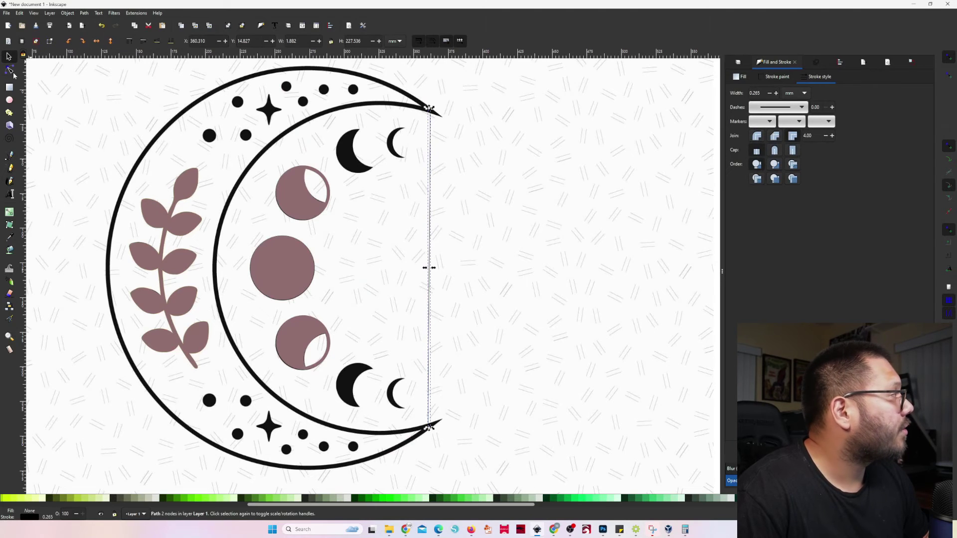
click(10, 71)
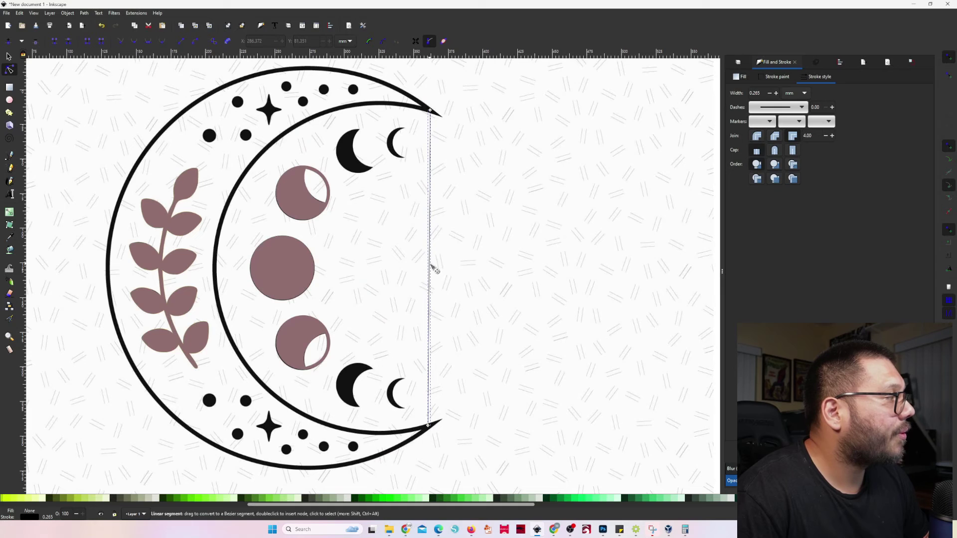
drag(413, 269, 112, 269)
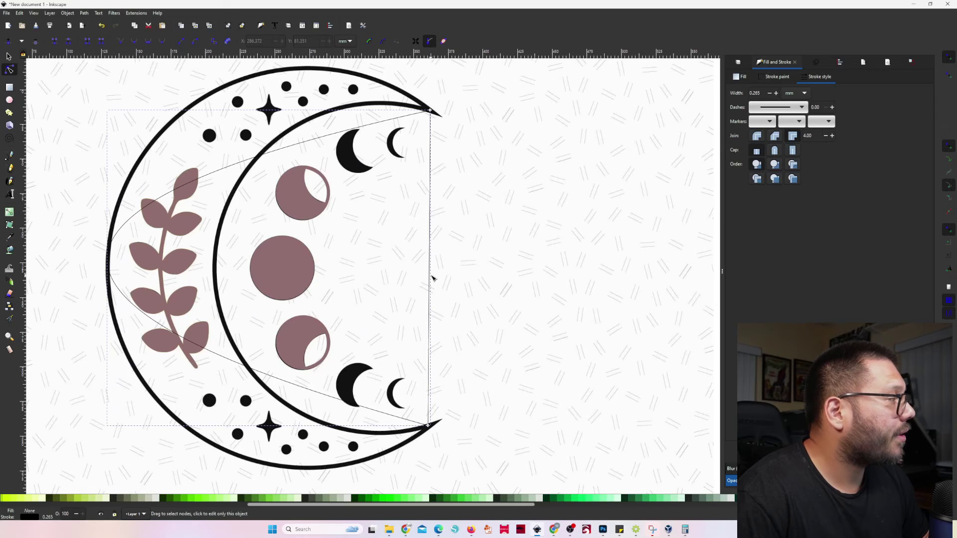
drag(423, 277, 217, 270)
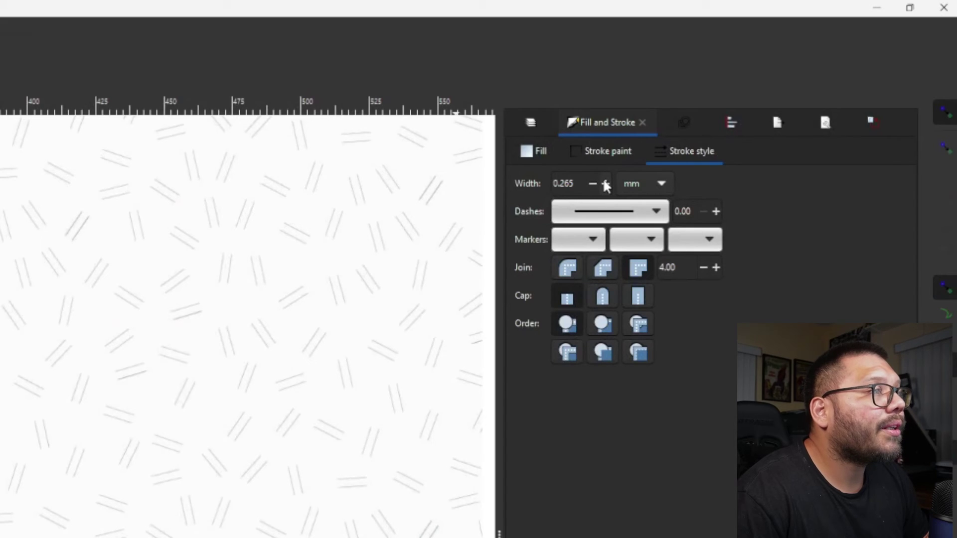
Increase the curved crescent path's stroke width to 1.565 mm.
click(775, 94)
click(776, 93)
click(776, 93)
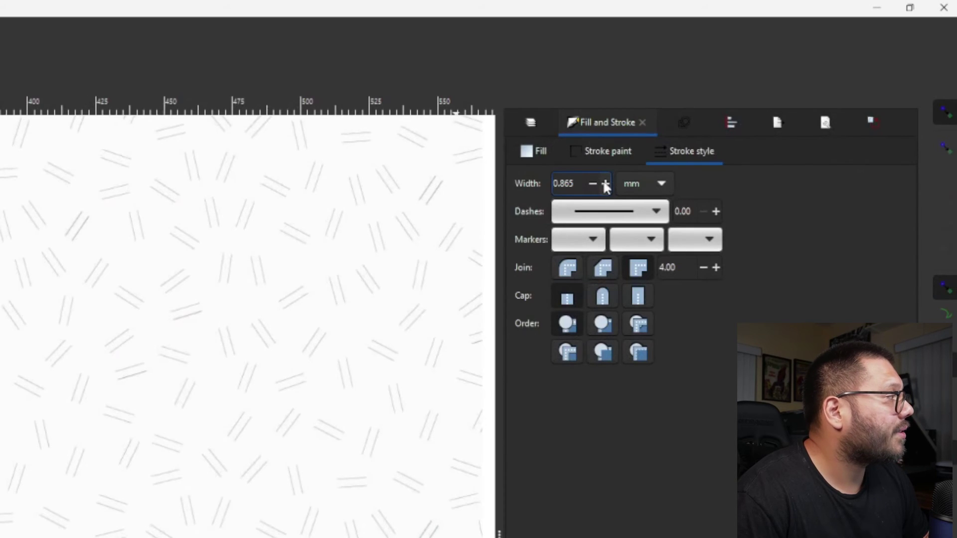
click(604, 183)
click(605, 183)
click(604, 184)
click(605, 183)
click(604, 184)
click(605, 184)
click(604, 183)
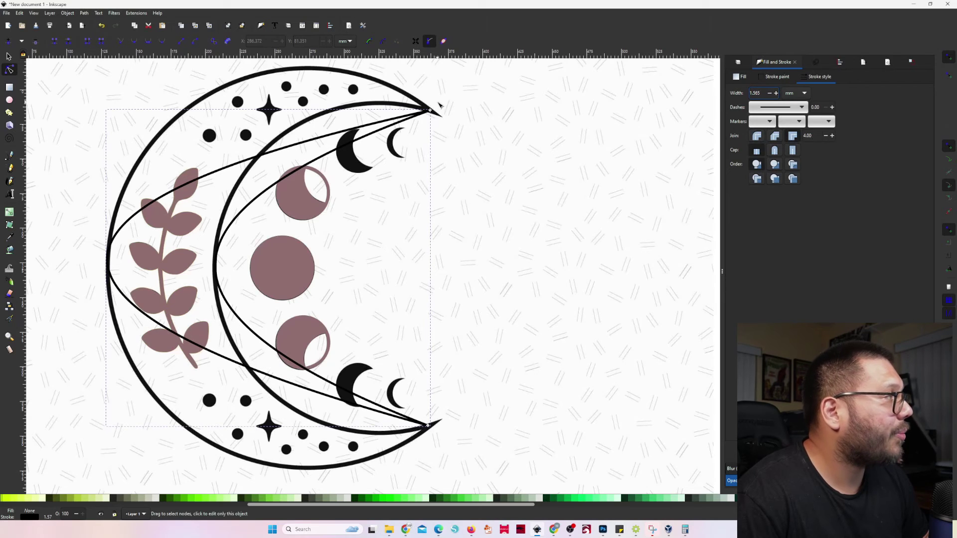
Colour the crescent path's stroke green and set its width to 2 mm.
shift+click(458, 499)
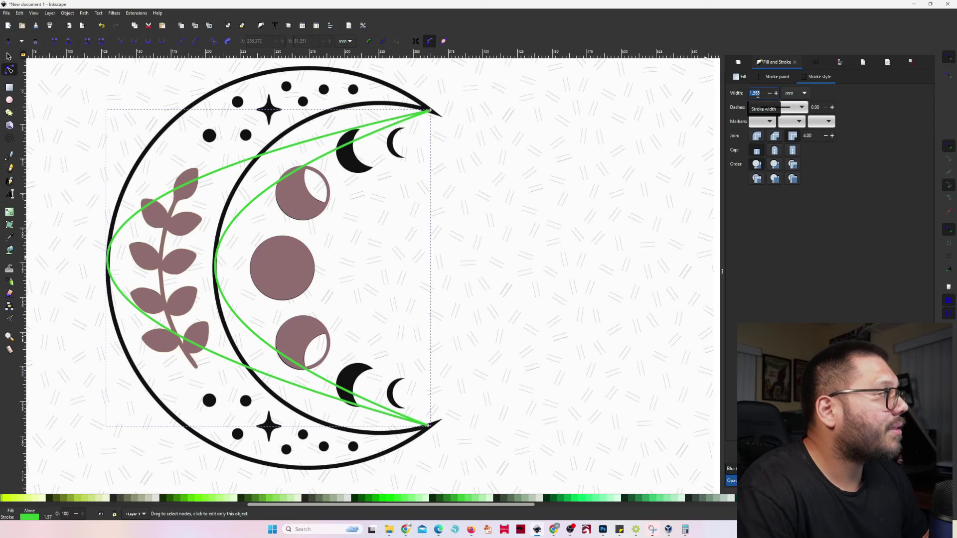
text(2)
key(Return)
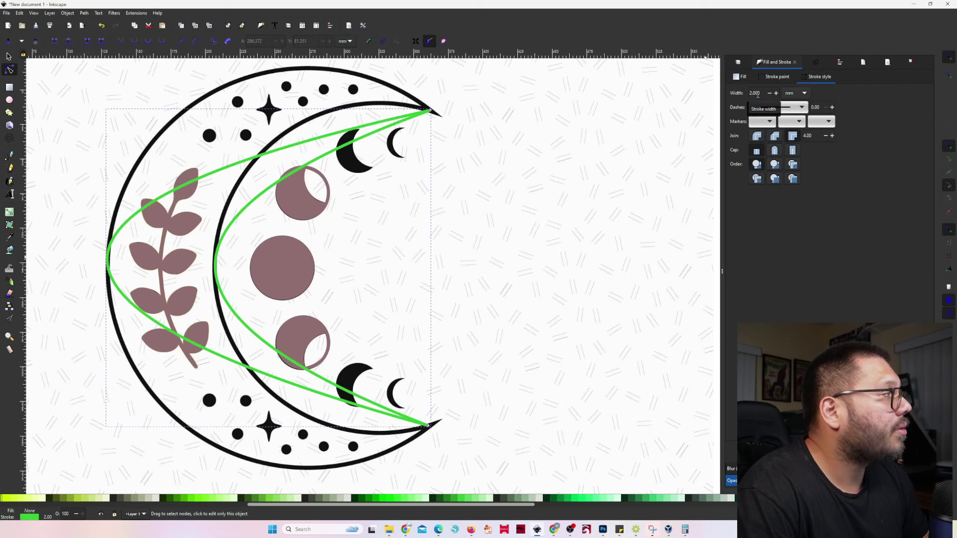
Set the crescent path's stroke width to 3 mm.
drag(761, 94, 736, 94)
text(3)
key(Return)
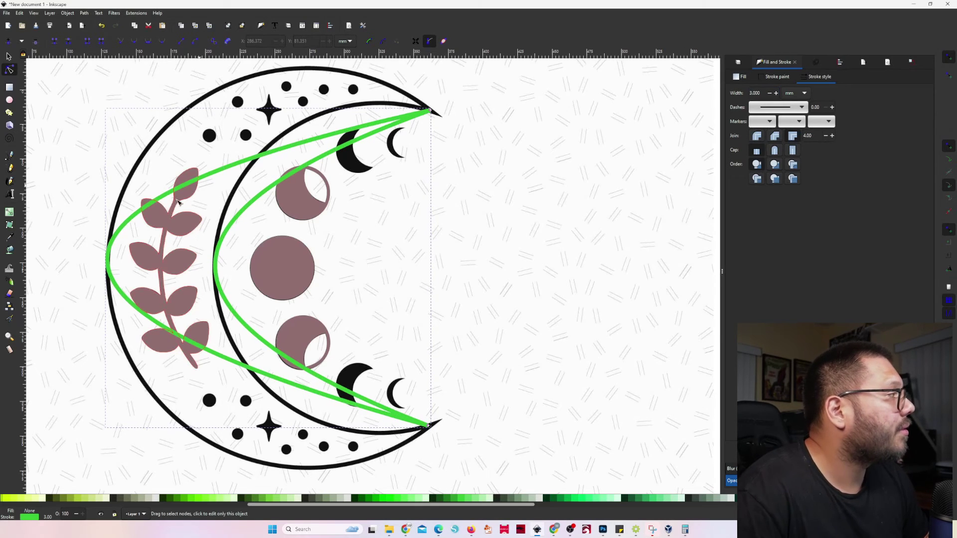
Reshape the crescent path's upper and lower curve segments to follow the large crescent's outer and inner outlines.
drag(154, 278, 284, 281)
double_click(237, 261)
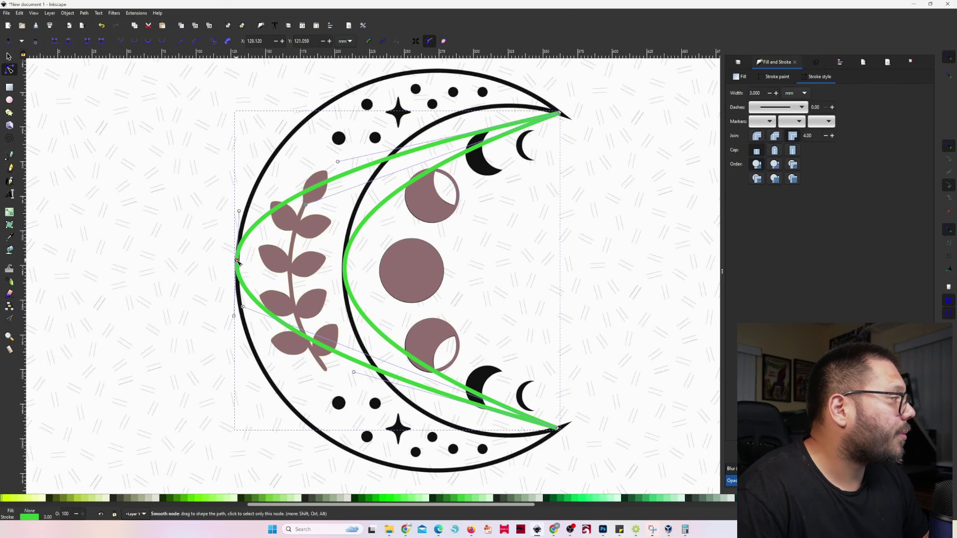
click(344, 267)
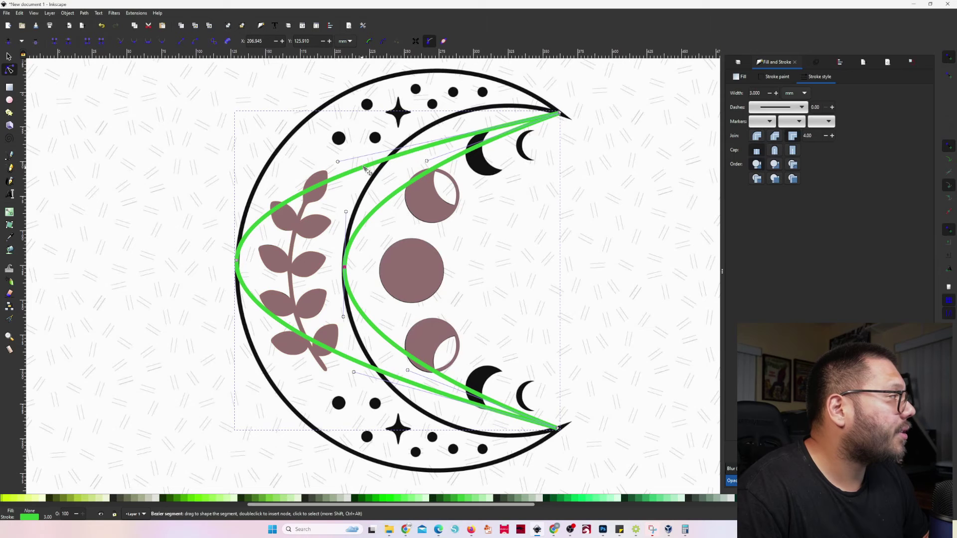
drag(367, 167, 379, 82)
drag(438, 340, 430, 269)
drag(391, 308, 377, 396)
drag(417, 295, 406, 356)
drag(424, 108, 369, 166)
drag(461, 360, 523, 364)
drag(291, 196, 286, 193)
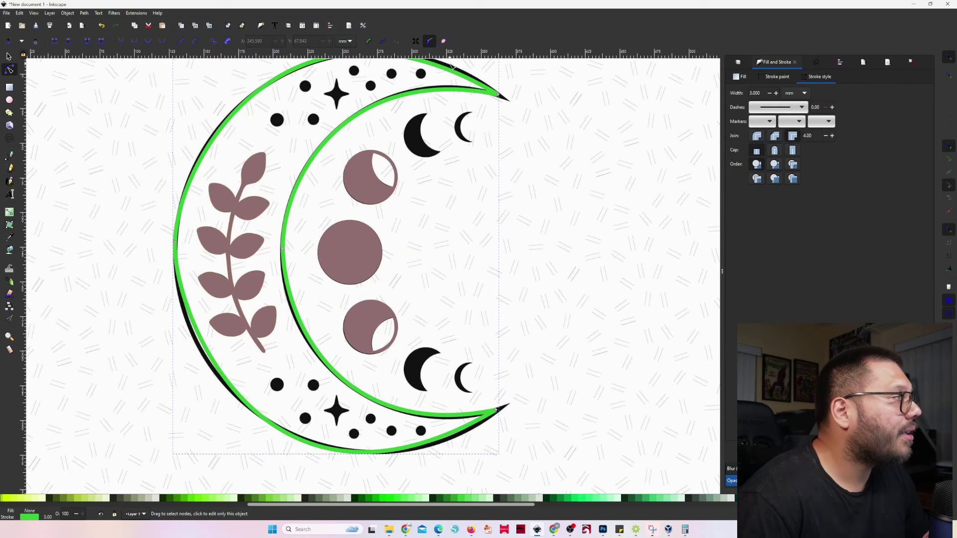
Remove the crescent path's stroke and fill the path with light pink.
click(494, 96)
scroll(484, 139, up, 3)
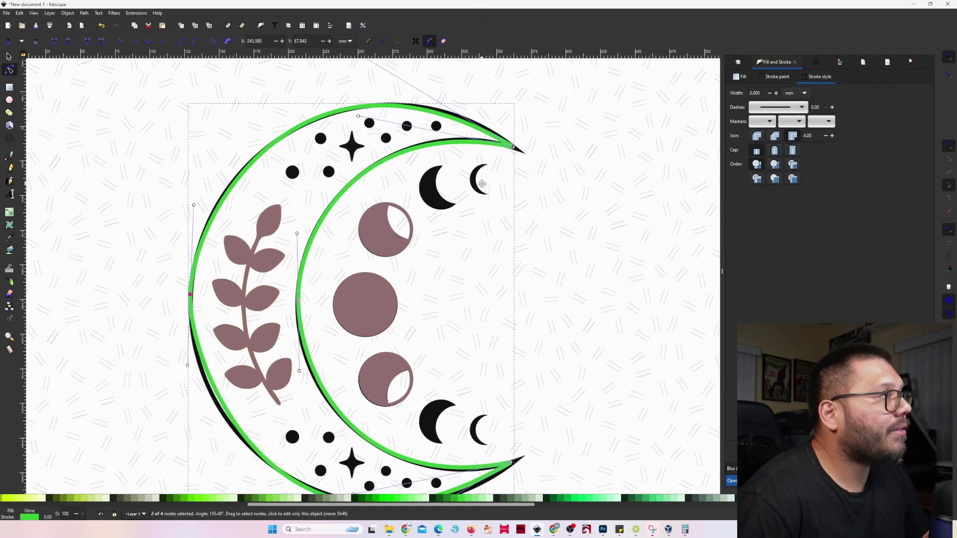
scroll(484, 139, up, 2)
drag(414, 373, 528, 224)
scroll(528, 225, down, 2)
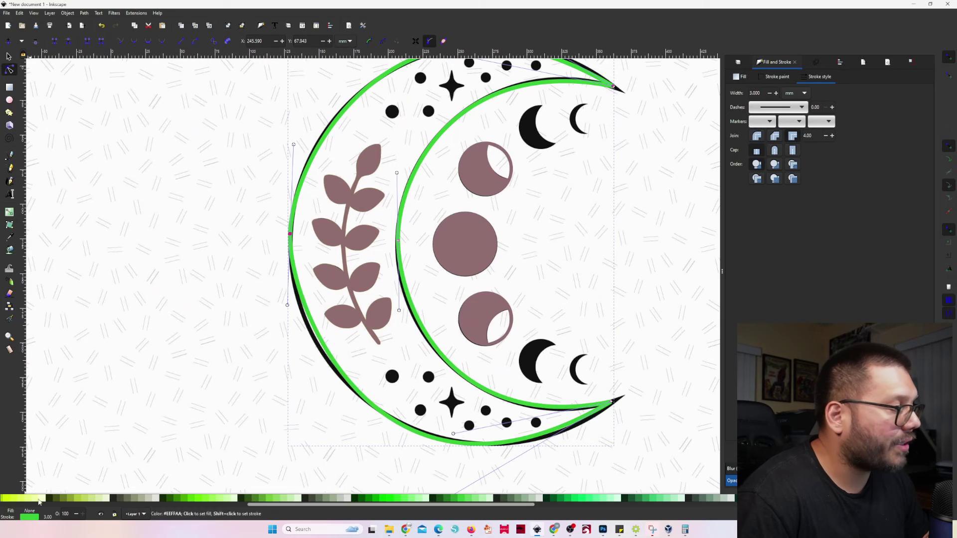
drag(289, 505, 21, 508)
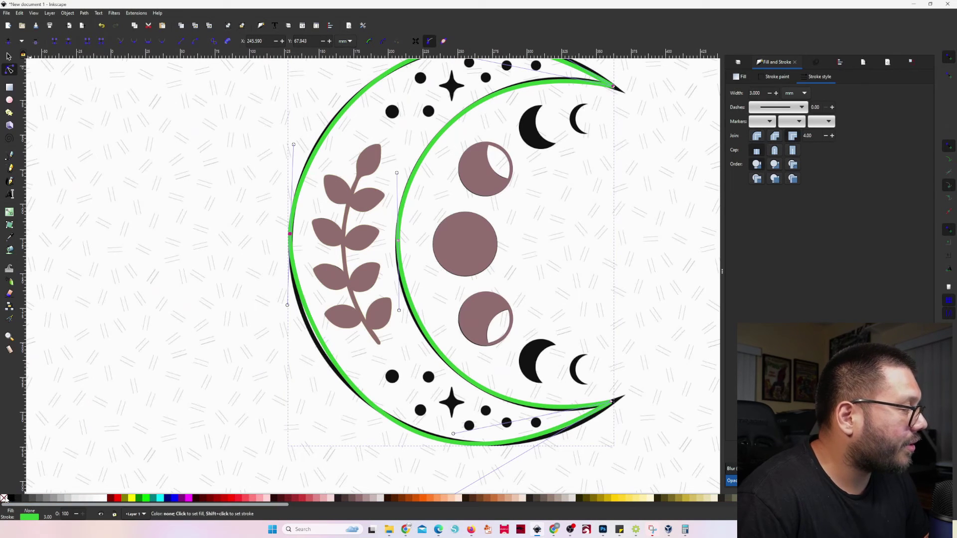
shift+click(4, 498)
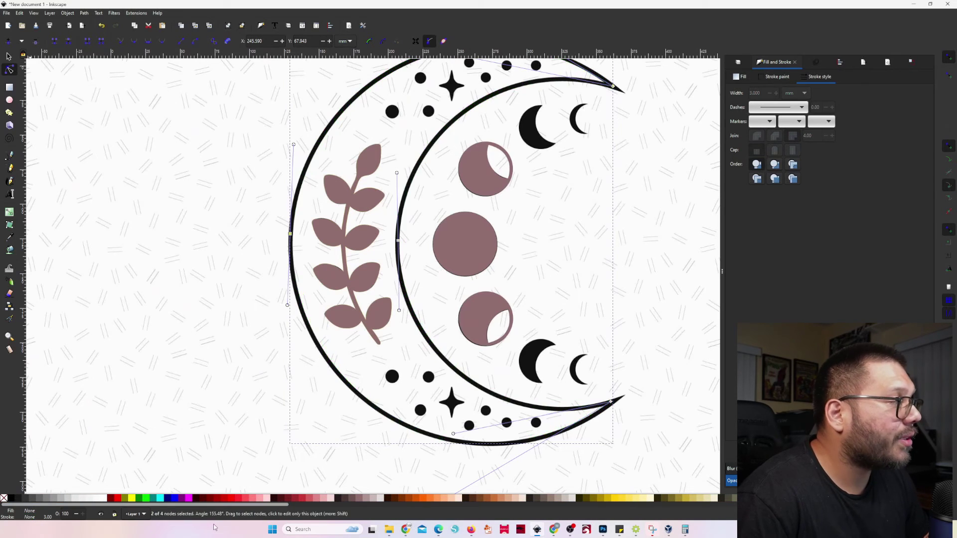
click(331, 500)
scroll(564, 127, up, 2)
scroll(563, 127, right, 3)
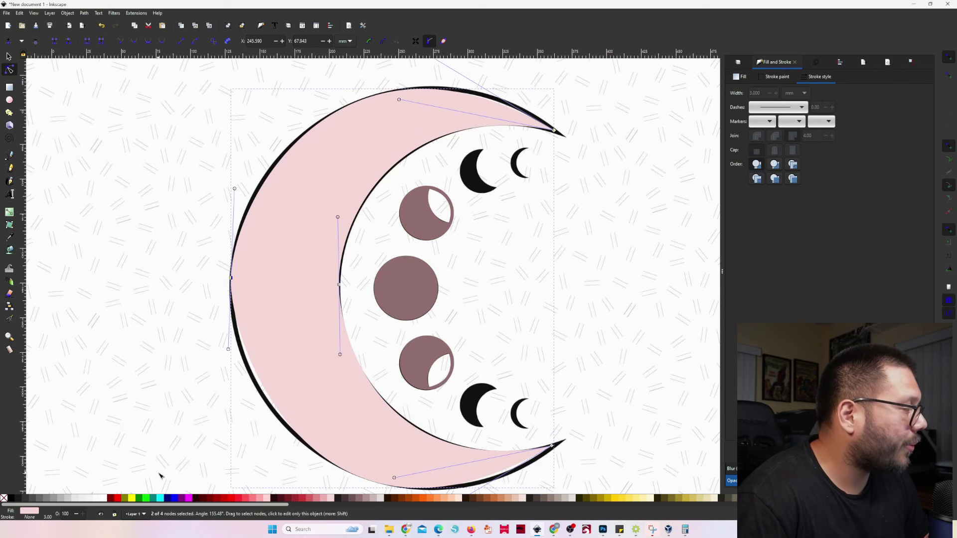
Apply a lime (#00FF00) stroke to the crescent path and remove its fill.
shift+click(147, 498)
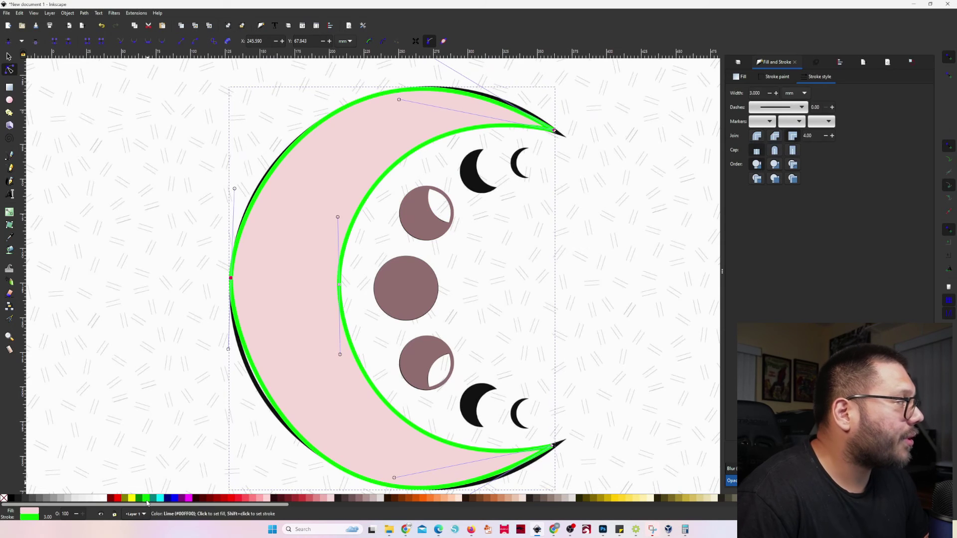
click(4, 498)
drag(364, 343, 331, 316)
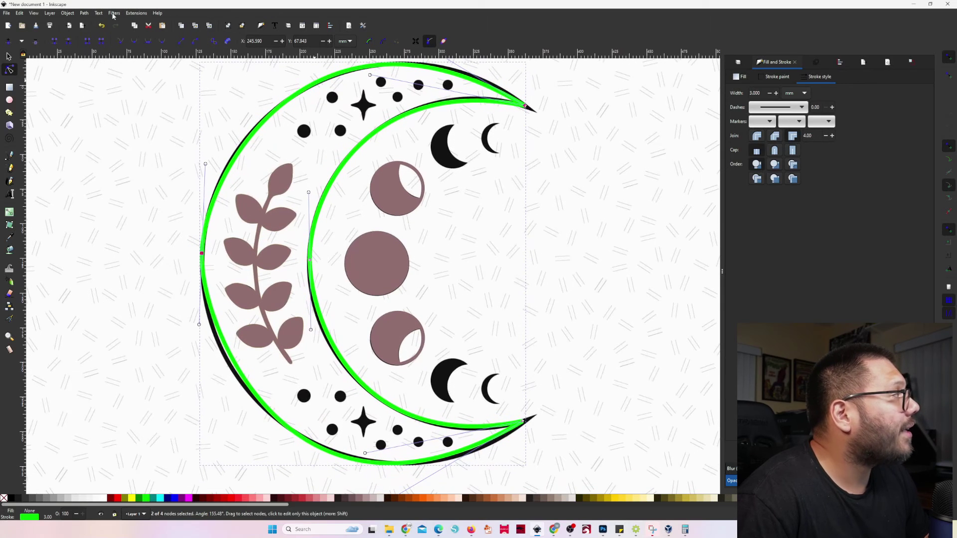
Convert the crescent's stroke to a path.
click(73, 15)
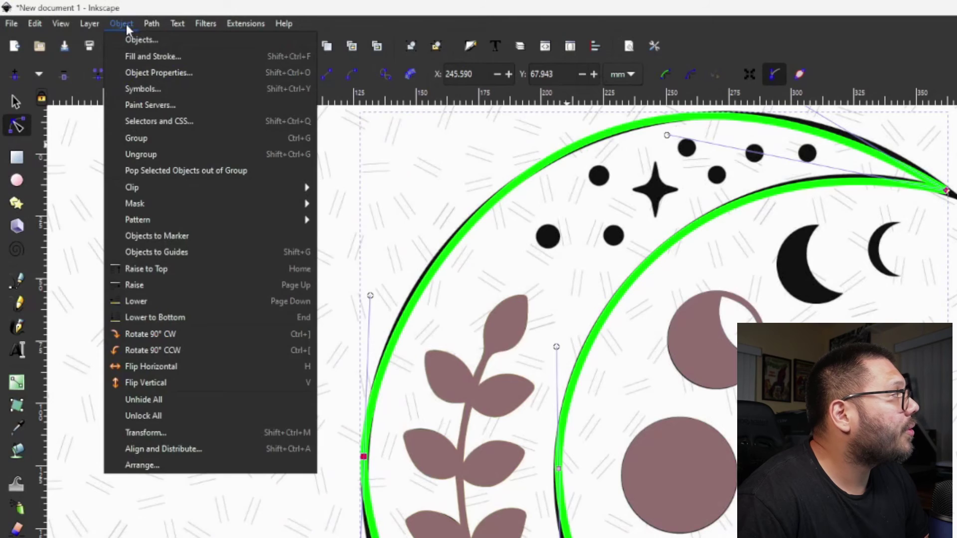
mouse_move(84, 14)
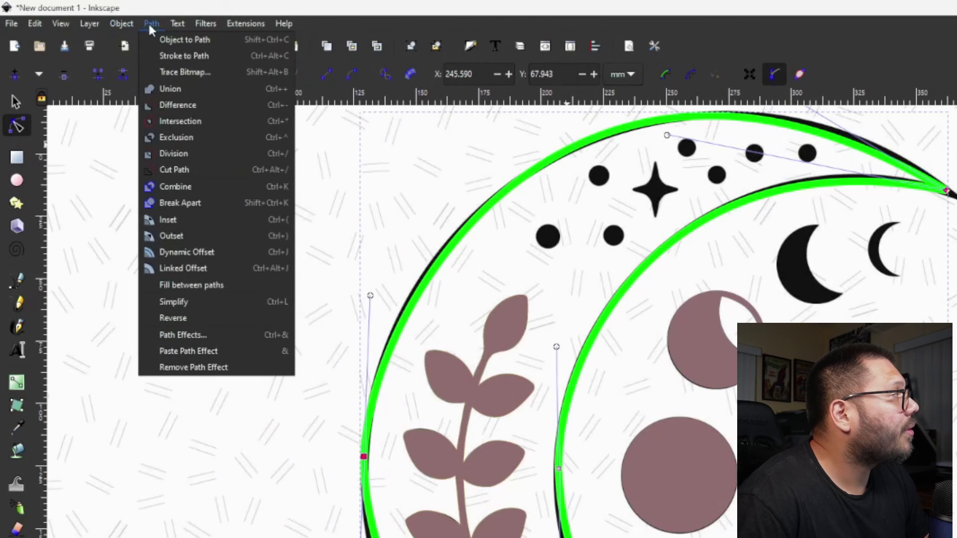
click(188, 56)
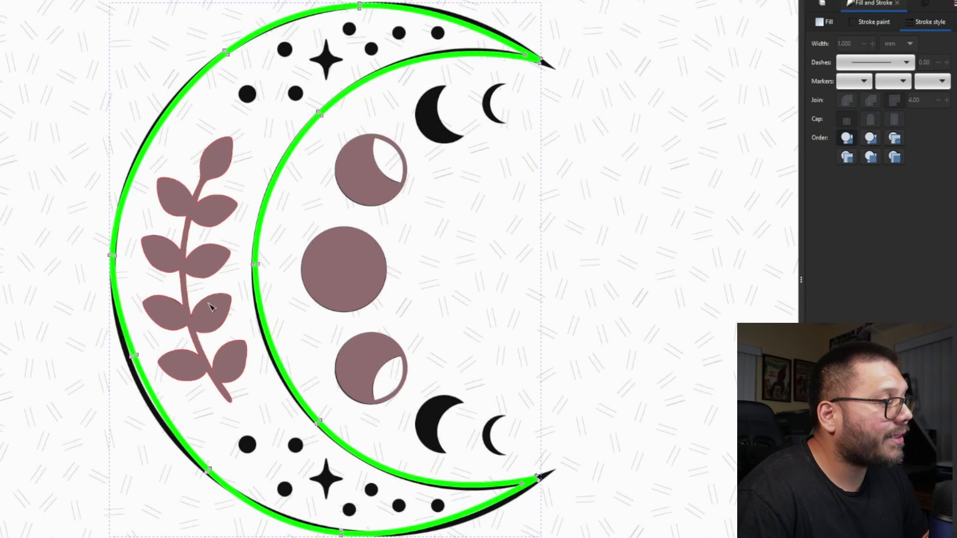
Pull the middle nodes of the converted crescent's inner band apart and undo the node moves.
drag(260, 267, 350, 266)
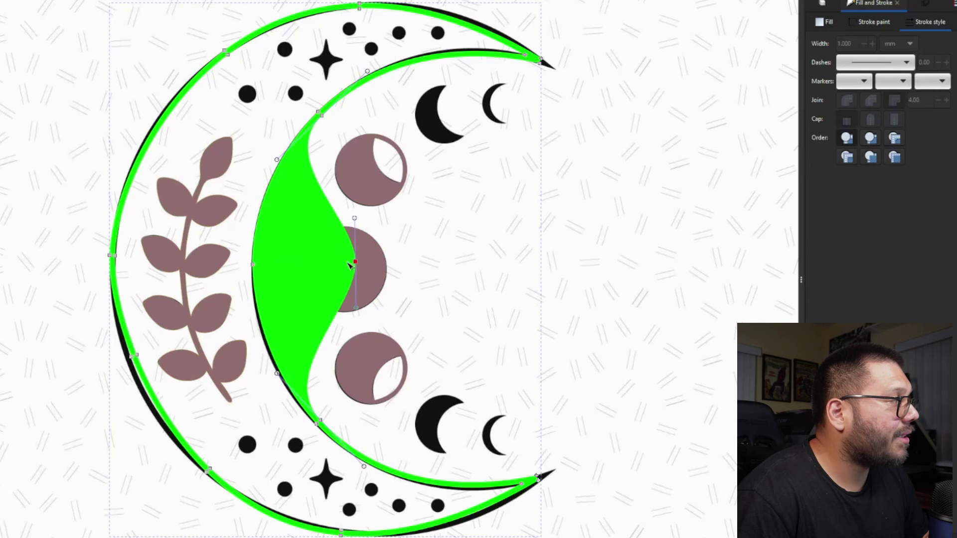
drag(253, 265, 180, 258)
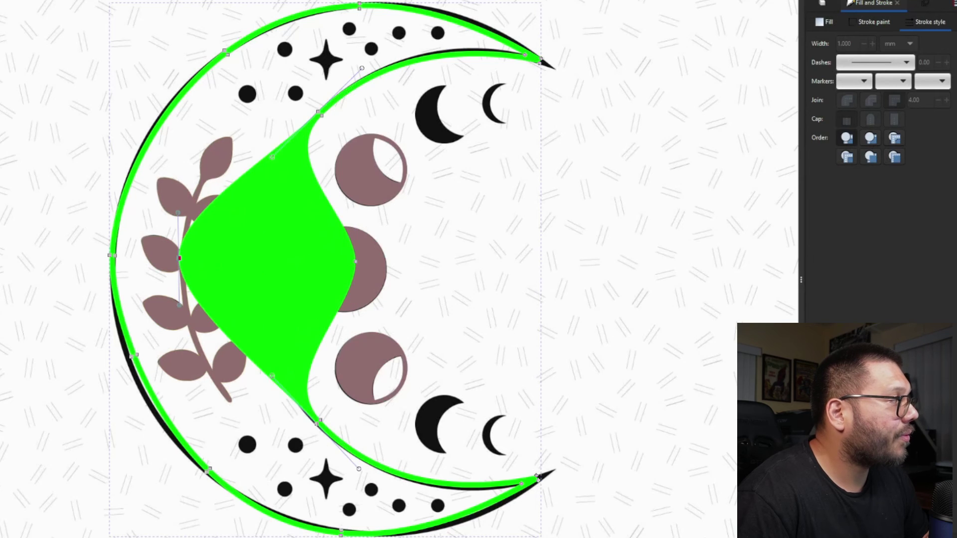
key(ctrl+z)
key(ctrl+z)
key(ctrl+z)
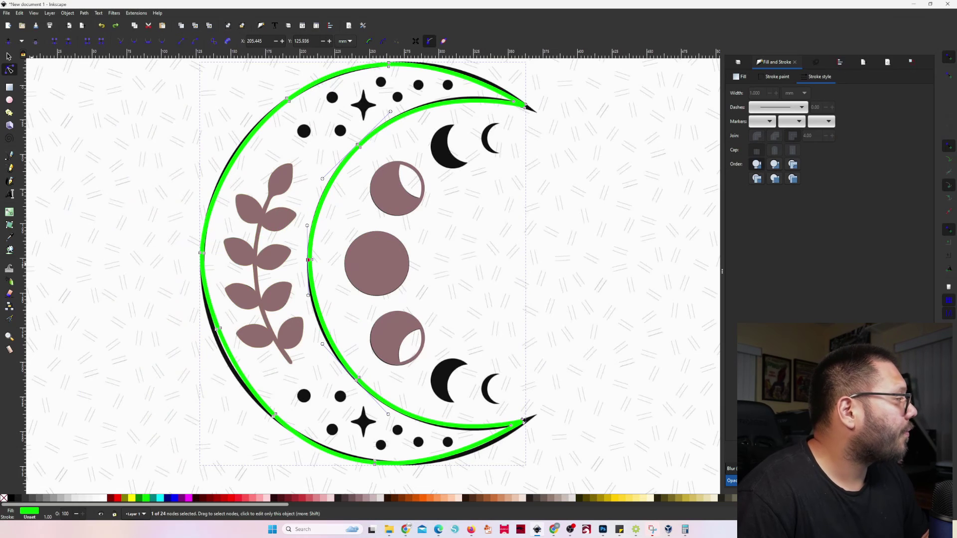
Fill the converted crescent outline with the mauve colour sampled from the full moon at the centre.
click(9, 238)
click(374, 266)
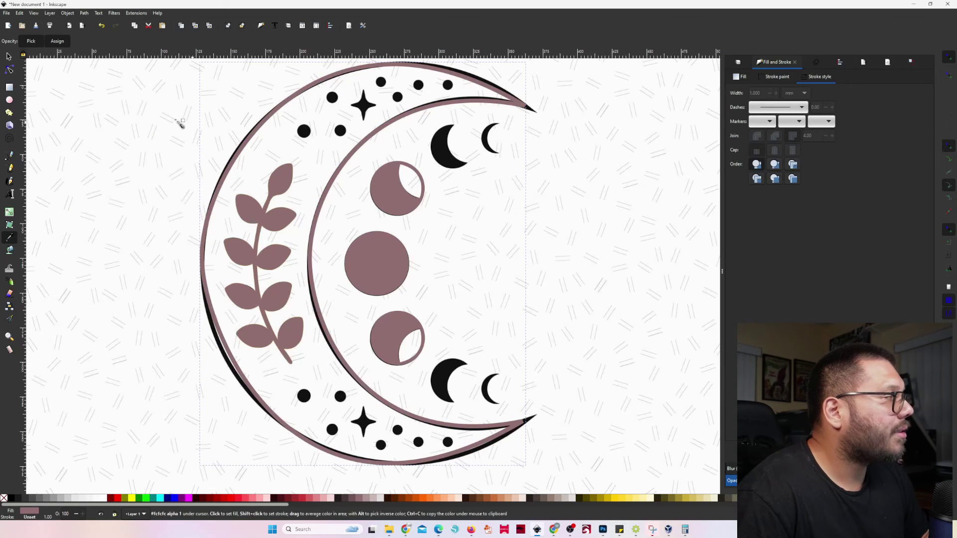
click(10, 58)
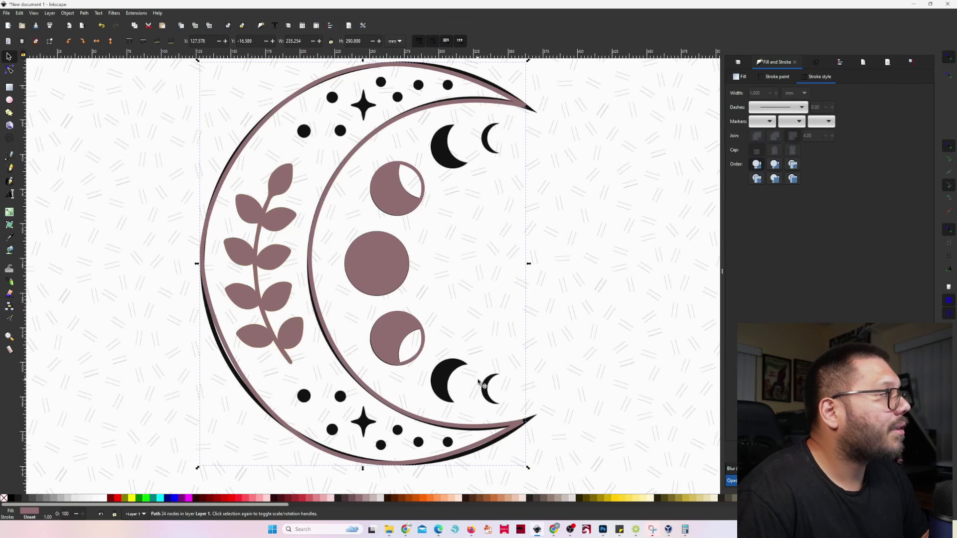
drag(431, 438, 437, 478)
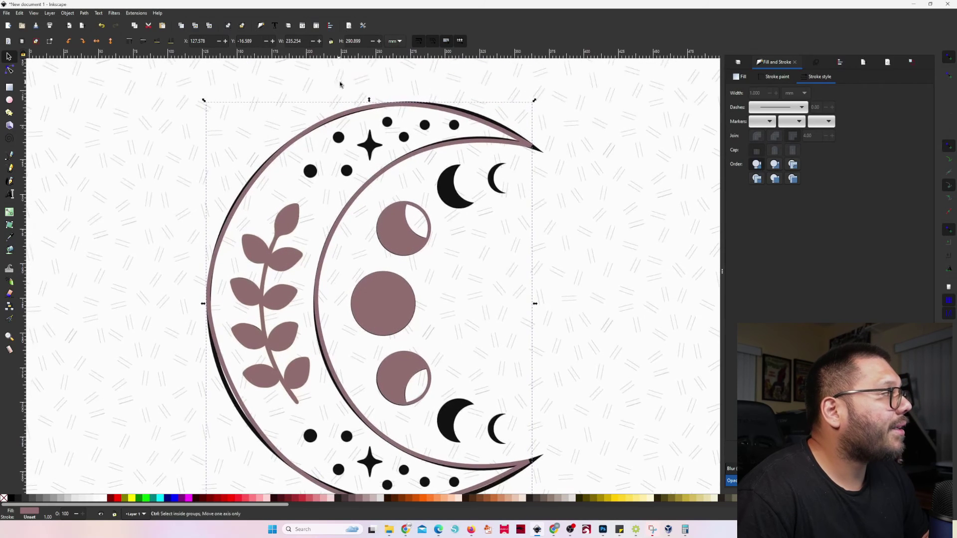
Draw a mauve circle about 9 mm in diameter over the black dot left of the upper star, without a stroke.
scroll(355, 115, up, 4)
click(10, 100)
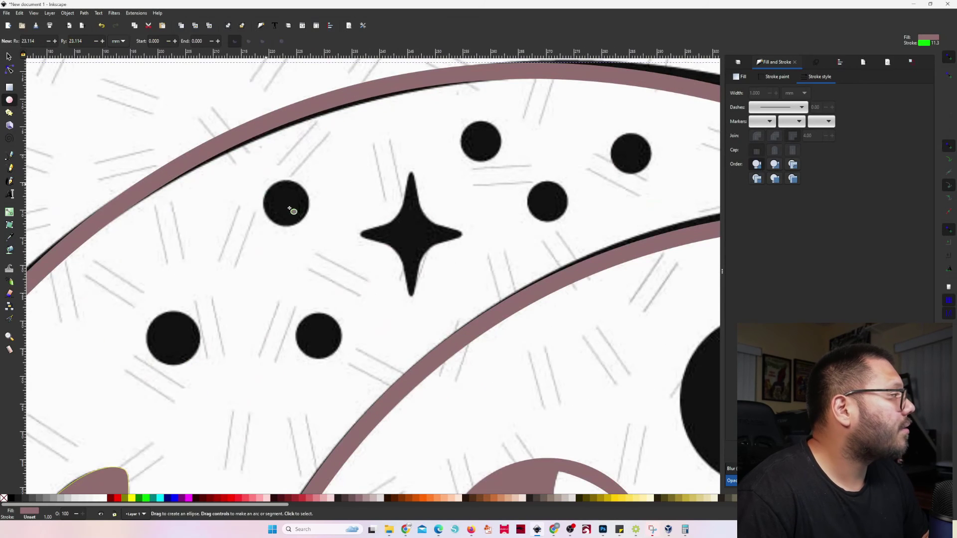
drag(284, 204, 304, 223)
shift+click(4, 498)
key(s)
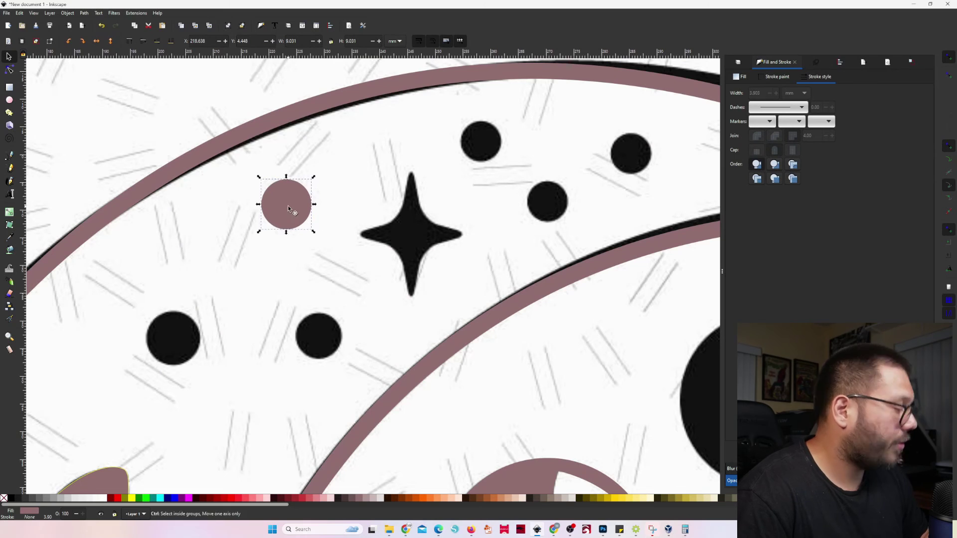
Cover the remaining black dots around the upper star with mauve circle copies matched to each dot's size.
click(171, 334)
key(ctrl+shift+v)
key(ctrl+v)
drag(320, 308, 320, 316)
key(ctrl+c)
drag(480, 142, 437, 157)
key(ctrl+v)
key(ctrl+v)
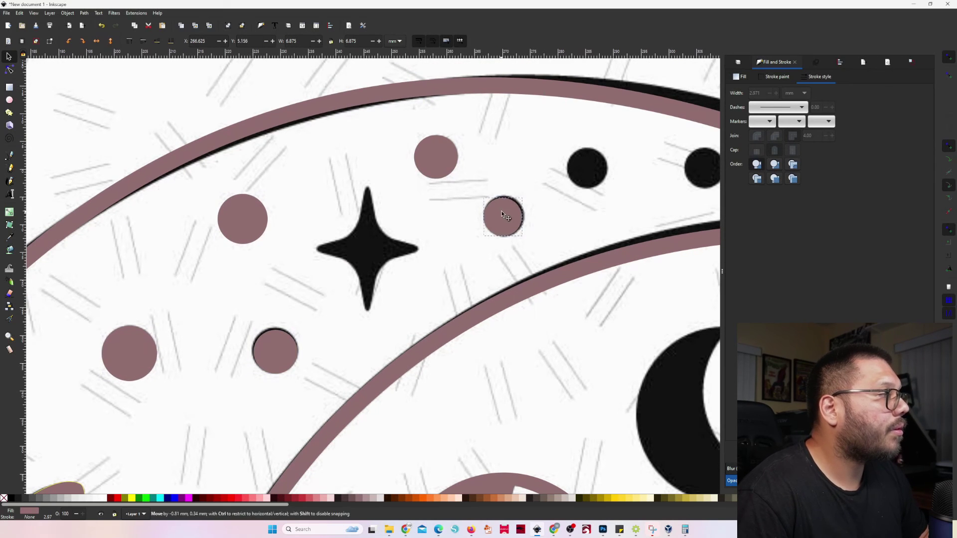
click(586, 168)
key(ctrl+shift+v)
scroll(548, 180, right, 3)
drag(602, 195, 605, 192)
Draw a closed four-point path joining the tips of the upper star with the Pen tool.
scroll(396, 226, left, 4)
key(b)
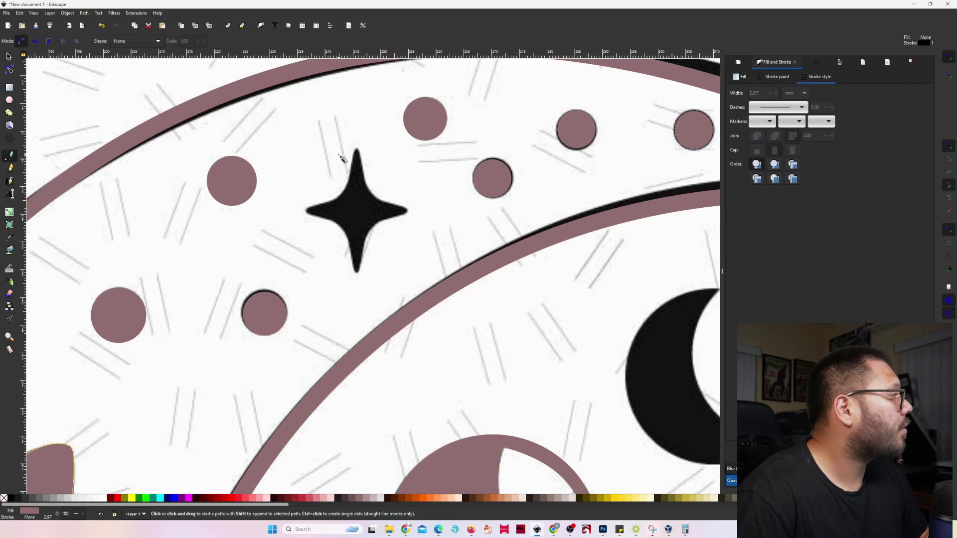
click(357, 148)
click(307, 210)
click(357, 270)
click(407, 211)
click(356, 148)
key(n)
Colour the star path's stroke lime and bend its four sides inward to follow the black star's outline.
scroll(348, 188, up, 2)
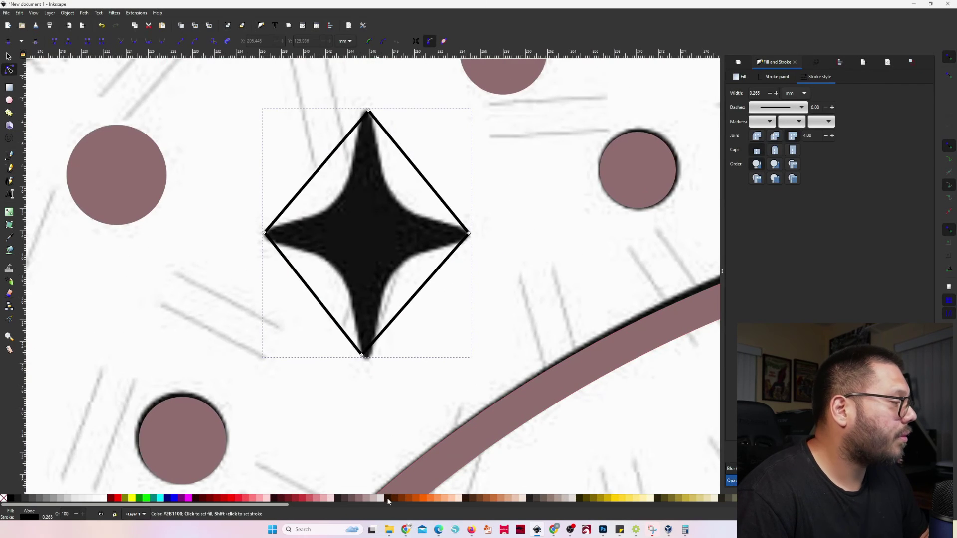
shift+click(388, 498)
shift+click(146, 498)
drag(316, 172, 342, 199)
drag(421, 176, 396, 200)
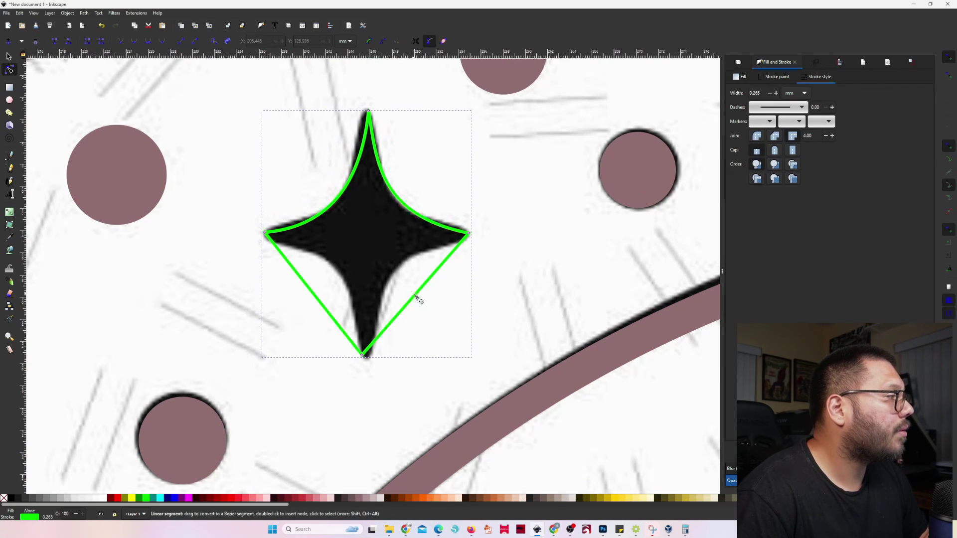
drag(416, 294, 396, 275)
drag(362, 355, 365, 360)
mouse_move(314, 298)
mouse_down()
mouse_move(339, 273)
mouse_move(322, 162)
mouse_up()
Fill the star path with the mauve sampled from a nearby dot and remove its stroke.
click(9, 237)
click(85, 201)
shift+click(4, 498)
click(8, 56)
Place a vertically flipped copy of the seven upper dots and star over the matching black shapes at the crescent's lower end.
scroll(339, 281, down, 7)
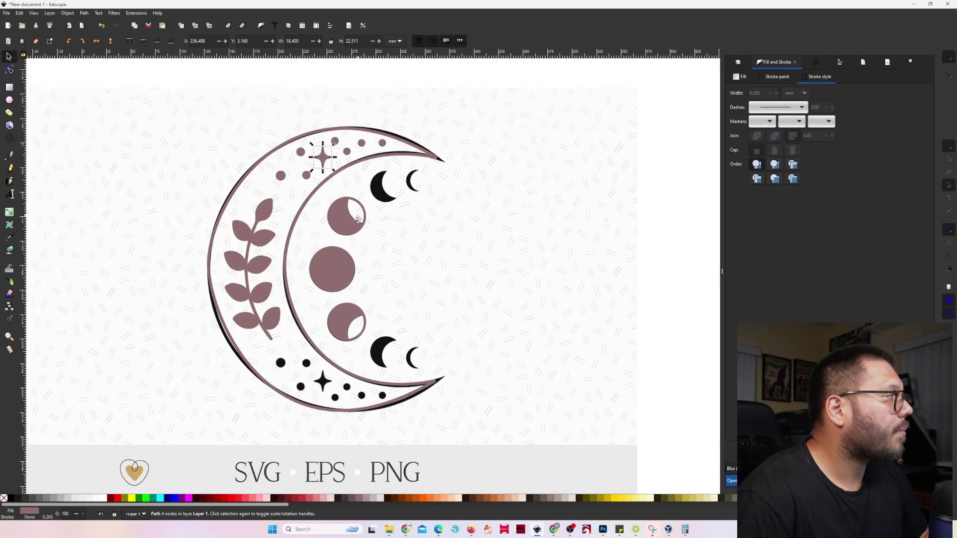
scroll(349, 156, up, 2)
click(137, 97)
click(213, 195)
shift+click(379, 128)
shift+click(417, 130)
key(ctrl+c)
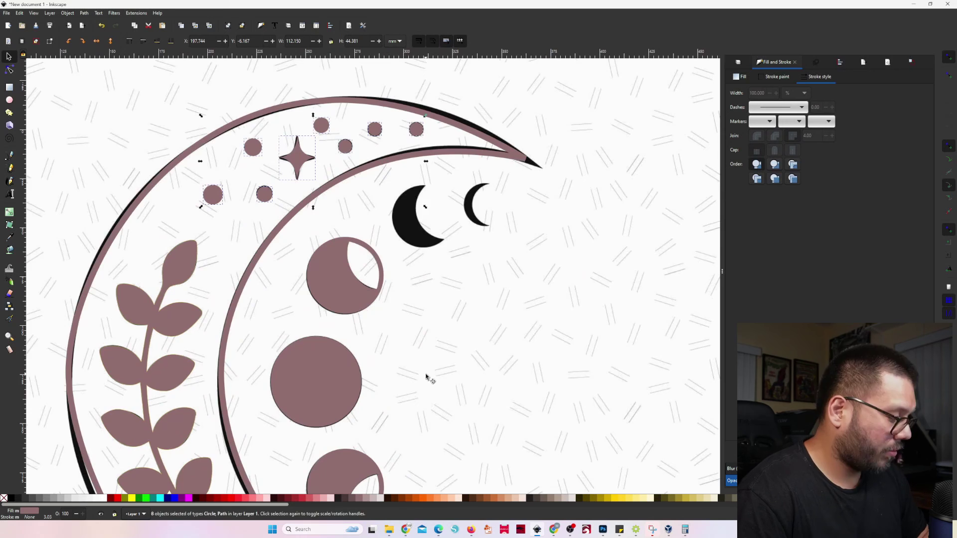
drag(427, 377, 383, 120)
key(ctrl+v)
drag(225, 364, 329, 294)
drag(328, 293, 368, 282)
key(v)
Draw a closed two-node path between the tips of the larger lower black moon phase with the Pen tool.
click(9, 155)
click(487, 252)
scroll(520, 208, up, 3)
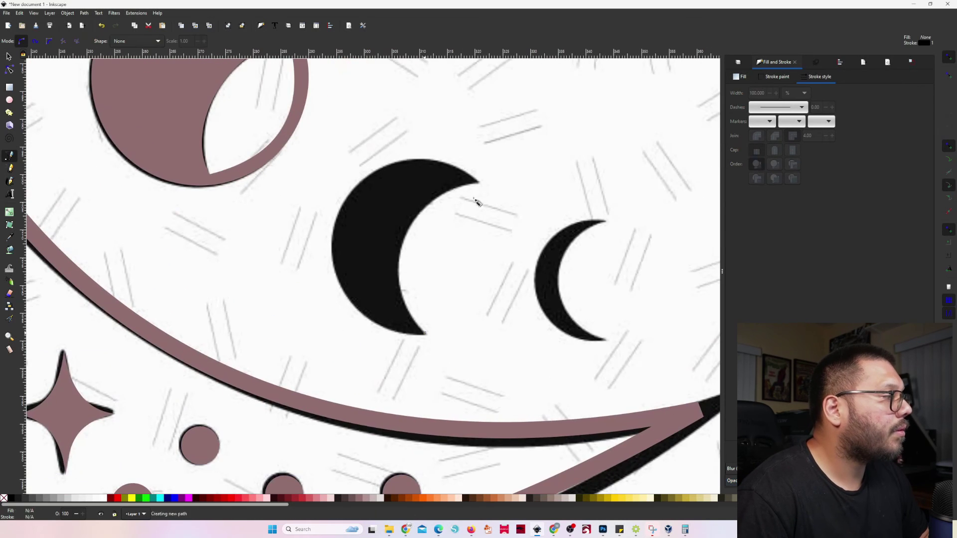
click(425, 332)
key(n)
Bend the path's segments, adding a node on the outer side, to follow the larger lower moon phase's outline.
drag(452, 257, 345, 247)
scroll(449, 160, up, 1)
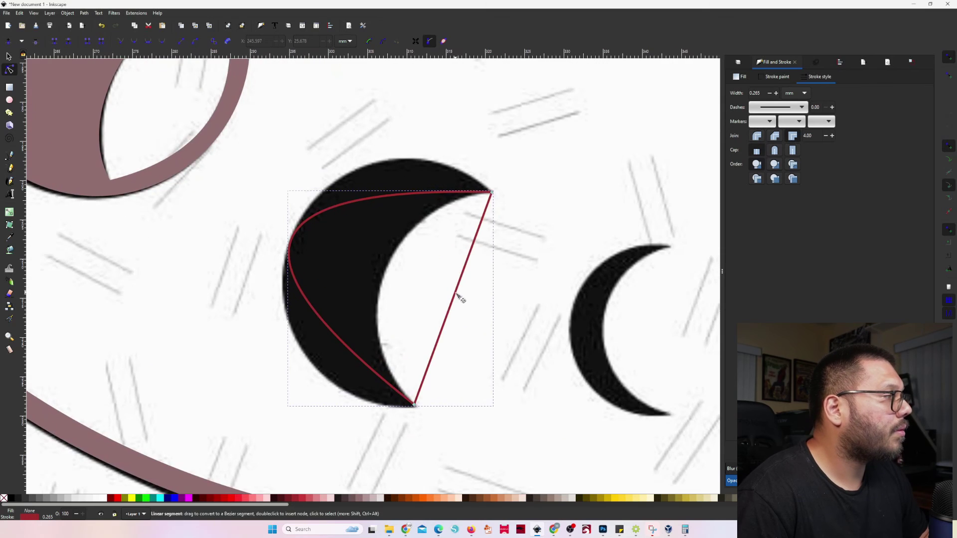
drag(456, 294, 385, 276)
drag(289, 254, 285, 254)
double_click(286, 254)
drag(366, 198, 382, 160)
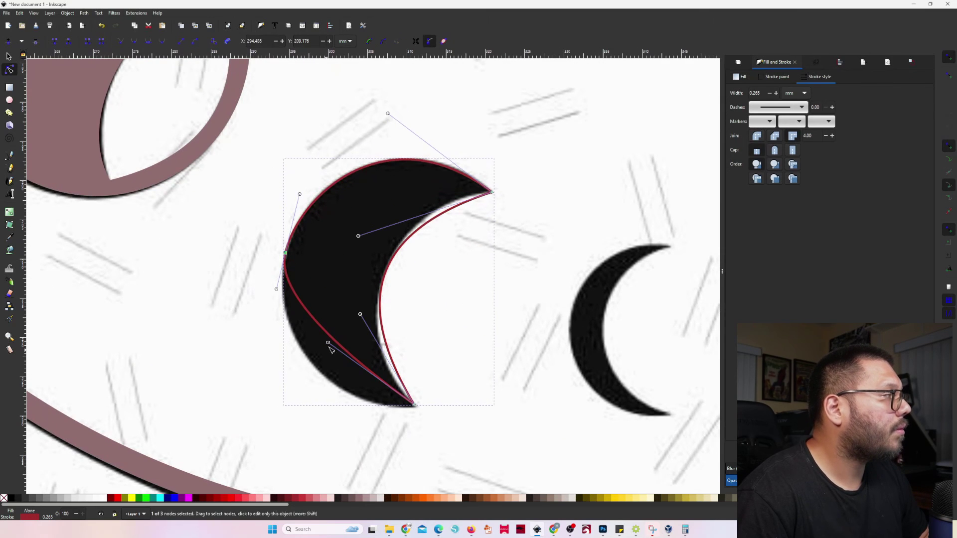
drag(328, 344, 307, 420)
drag(359, 236, 372, 223)
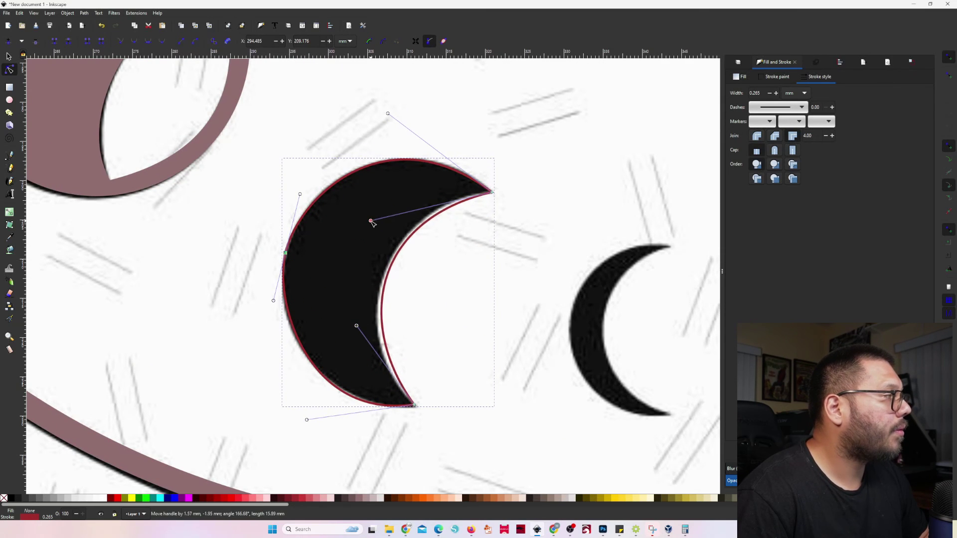
Fill the traced lower moon phase with the sampled mauve and remove its stroke.
scroll(371, 221, down, 1)
key(d)
click(150, 210)
key(s)
shift+click(4, 498)
Duplicate the mauve moon phase and fit the copy over the smaller black one, scaled to about 17 by 20 mm and rotated.
key(ctrl+c)
key(ctrl+v)
scroll(462, 274, up, 1)
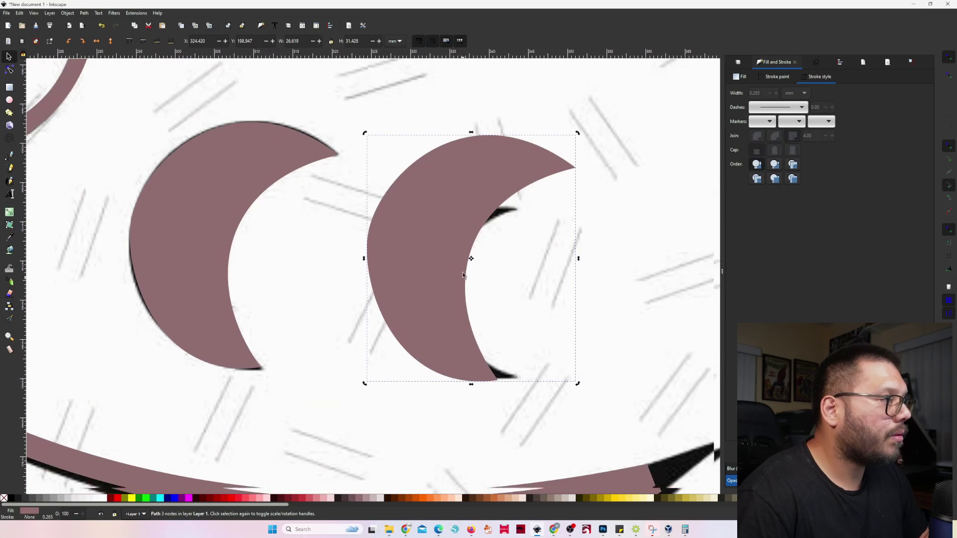
drag(577, 134, 504, 220)
drag(408, 352, 452, 334)
click(453, 334)
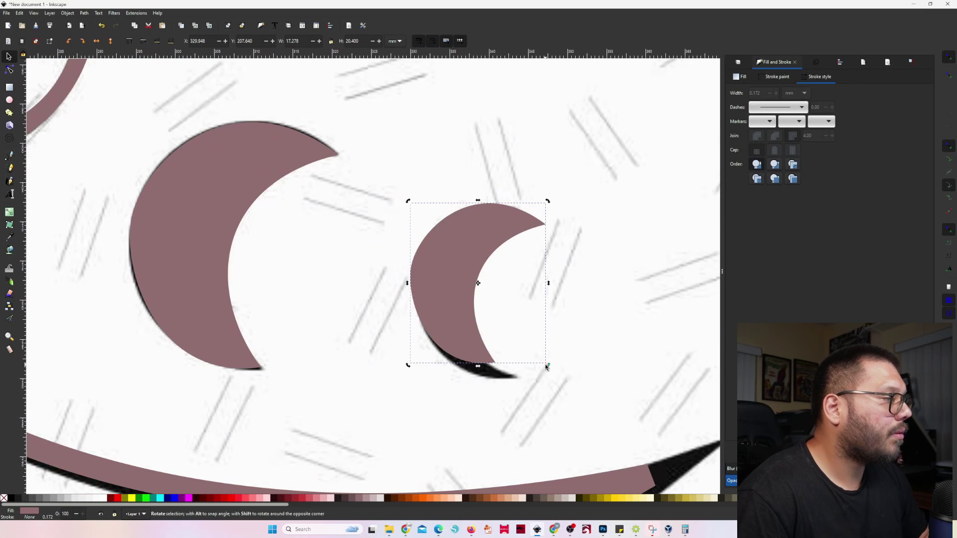
drag(548, 367, 564, 349)
drag(455, 327, 460, 333)
Move the copy's upper and lower tip nodes onto the tips of the smaller black moon phase.
key(n)
drag(533, 215, 517, 209)
drag(516, 362, 516, 378)
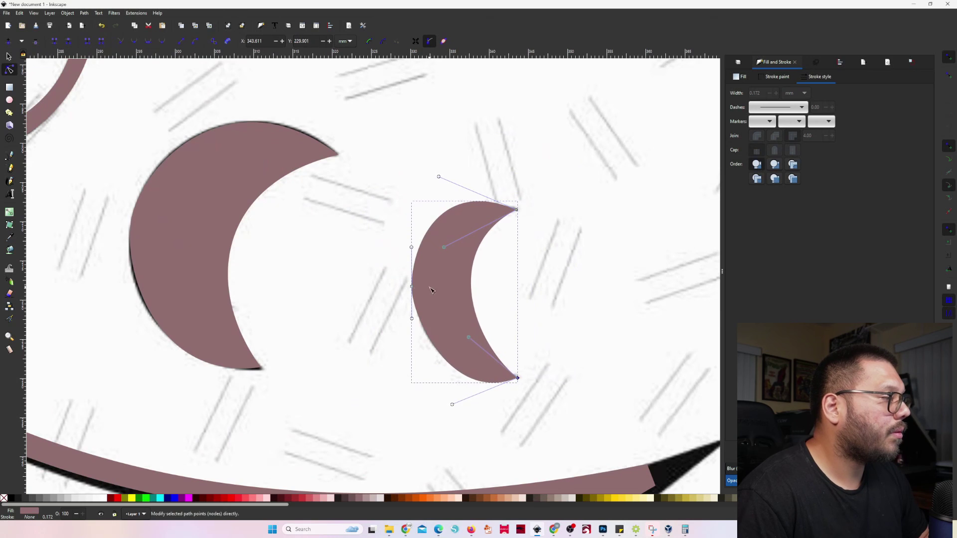
Move the small moon phase copy's outer side node inward and its lower tip node onto the black shape's edges.
shift+click(411, 286)
drag(411, 286, 415, 292)
key(Escape)
key(Escape)
click(498, 374)
drag(521, 383, 518, 377)
click(453, 254)
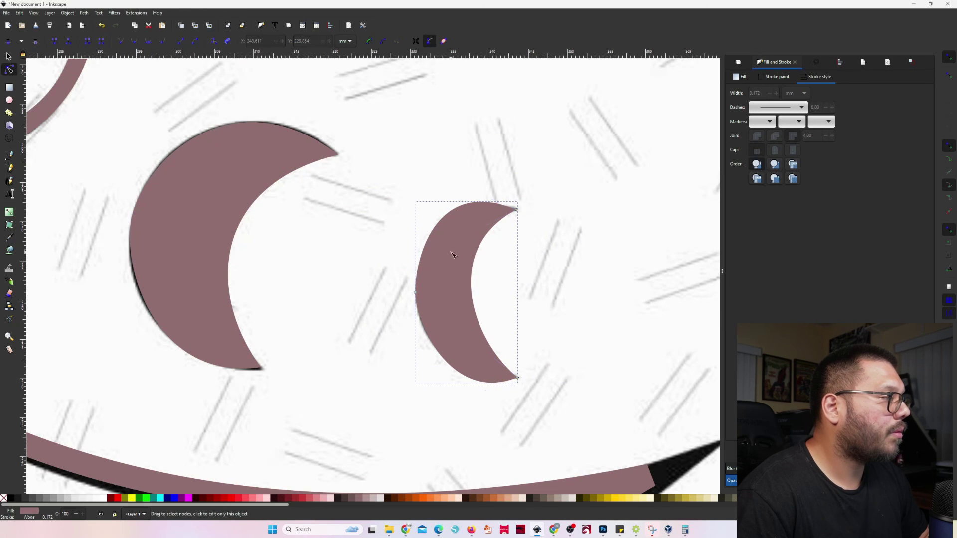
Remove the small moon phase copy's fill and give it a yellow stroke to expose the black shape underneath.
click(4, 498)
shift+click(131, 498)
scroll(456, 334, up, 2)
drag(487, 257, 444, 257)
scroll(451, 219, up, 1)
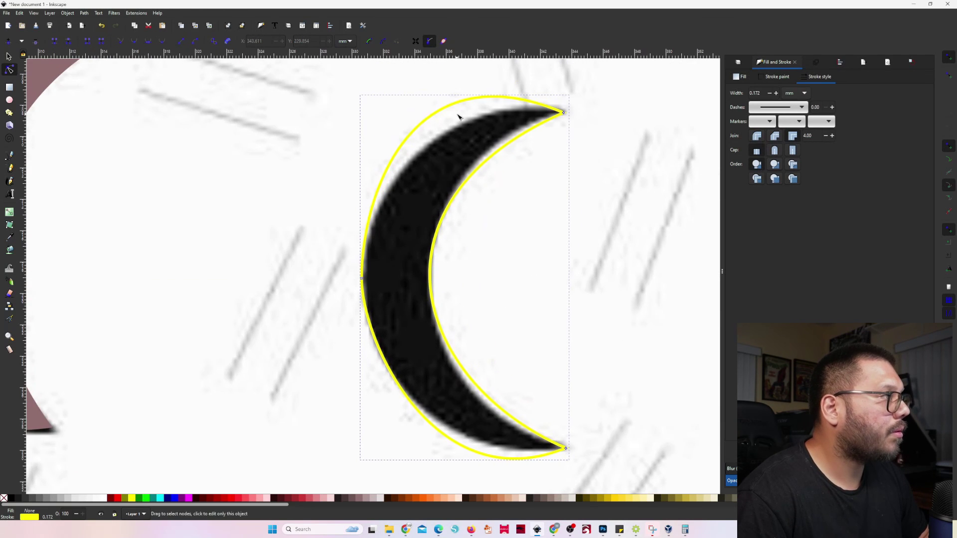
Adjust the curve handles at both tip nodes so the yellow outline follows the small black moon phase.
click(563, 113)
scroll(452, 72, up, 2)
mouse_move(432, 92)
mouse_down()
mouse_move(417, 109)
mouse_move(423, 118)
mouse_up()
drag(430, 360, 385, 273)
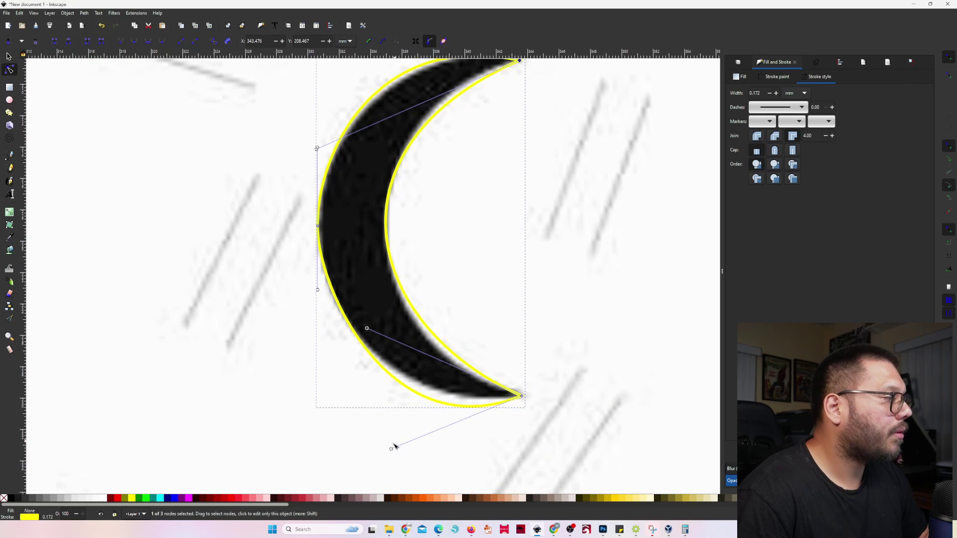
drag(391, 450, 378, 426)
drag(367, 328, 376, 335)
drag(462, 103, 378, 175)
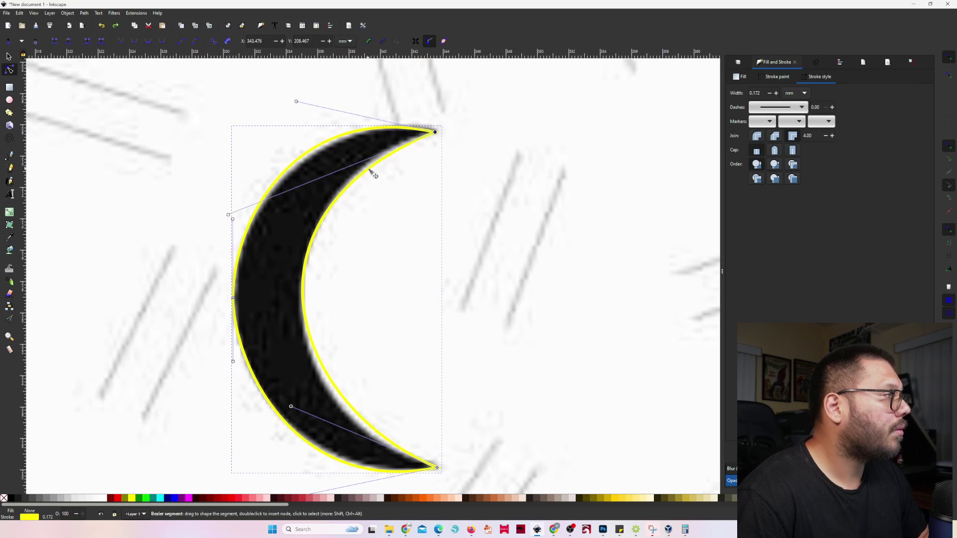
Fill the small moon phase with the mauve sampled from the neighbouring shape and remove its yellow stroke.
scroll(145, 356, down, 2)
drag(145, 355, 323, 272)
key(d)
click(120, 181)
key(s)
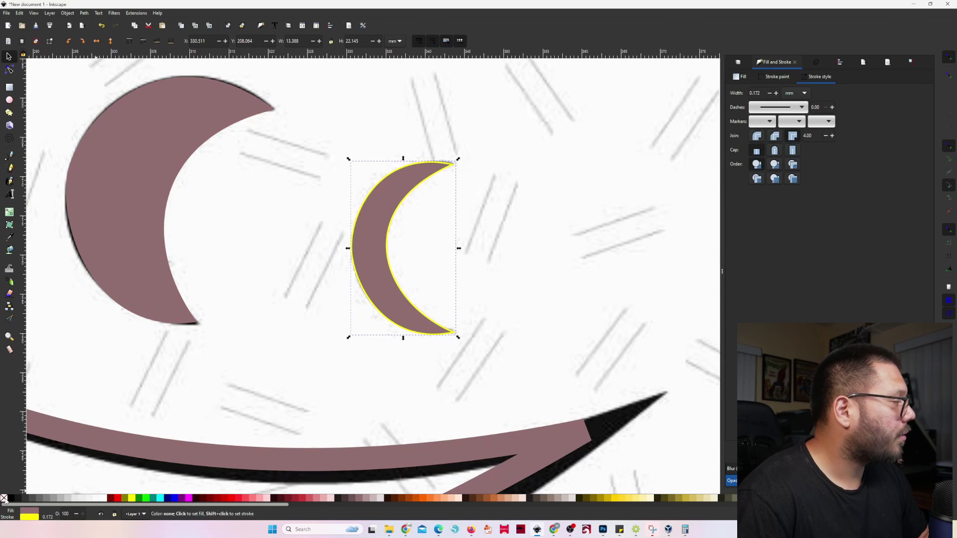
shift+click(4, 498)
Paste copies of the two lower mauve crescent phases, flip them vertically and fit them over the upper black ones.
scroll(264, 380, down, 2)
scroll(328, 307, down, 3)
scroll(327, 307, up, 7)
scroll(312, 261, up, 4)
key(ctrl+v)
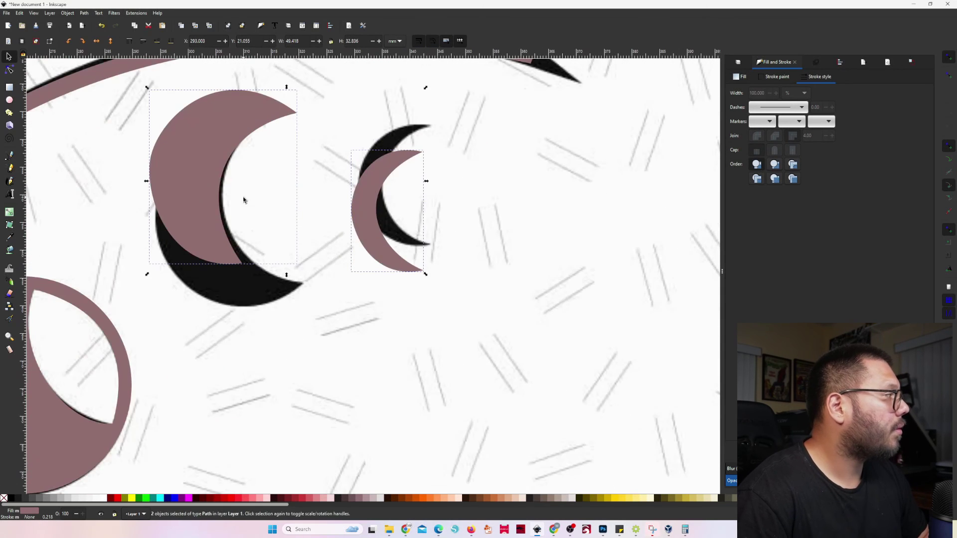
click(110, 43)
drag(208, 210, 214, 242)
click(427, 309)
scroll(427, 310, down, 4)
scroll(426, 309, up, 3)
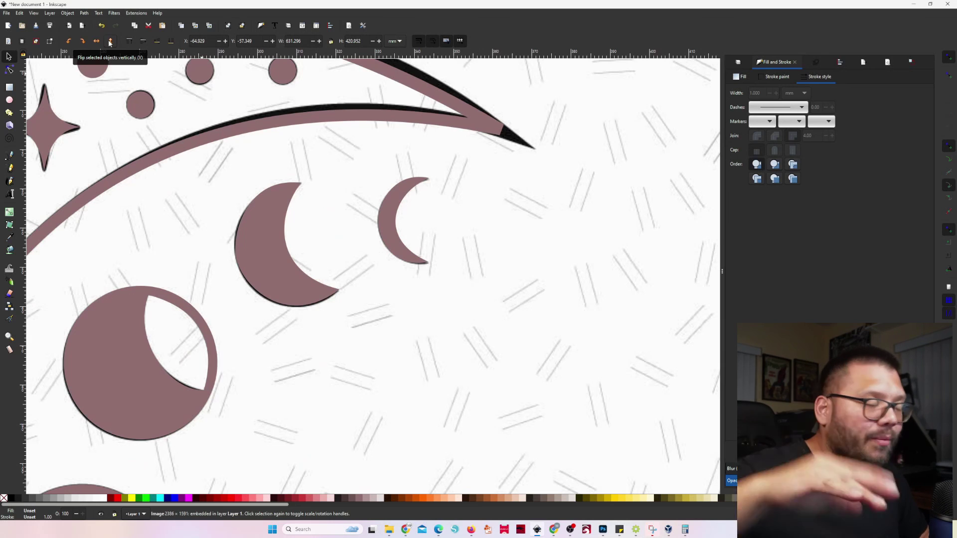
Move the raster image out from under the traced moon artwork, off to its left, and deselect it.
scroll(139, 163, down, 4)
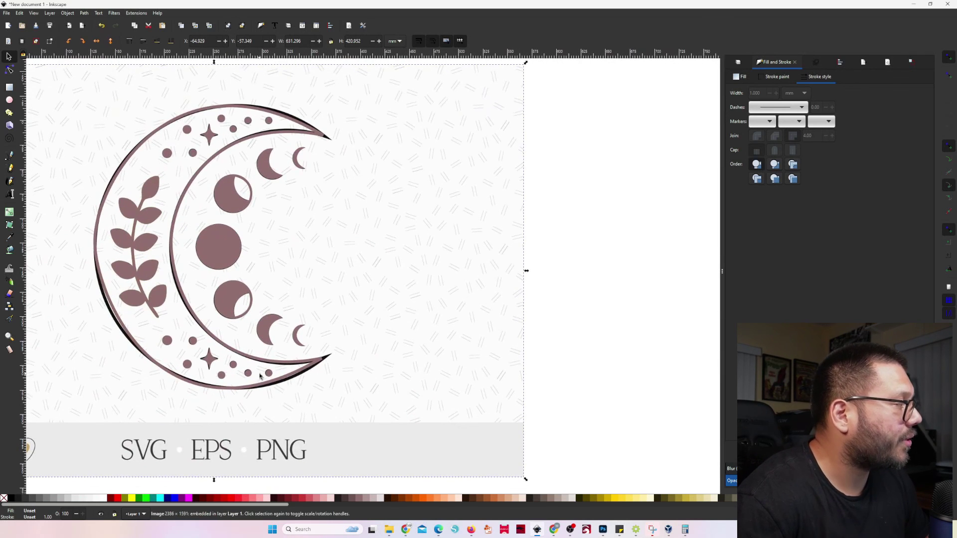
scroll(367, 395, down, 3)
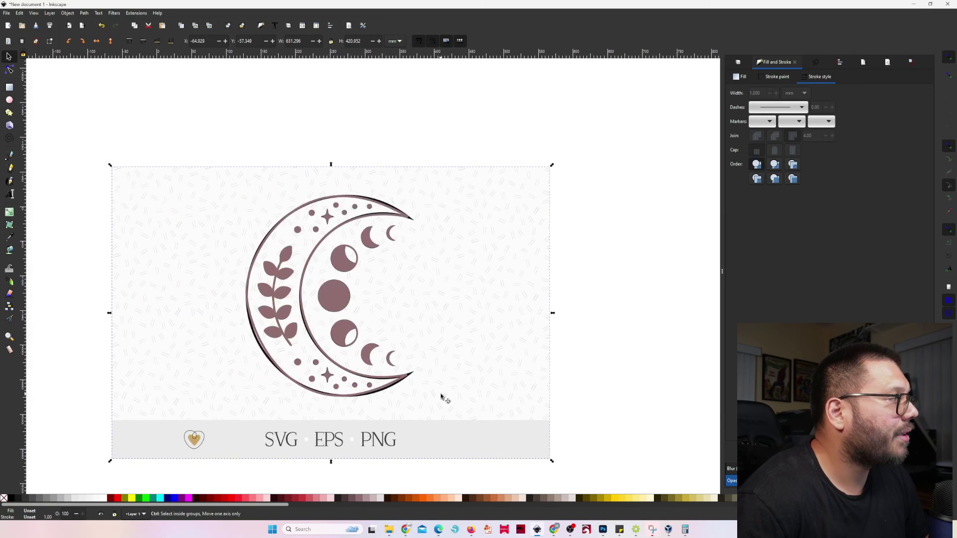
scroll(350, 310, up, 1)
mouse_move(583, 256)
mouse_down()
mouse_move(171, 262)
mouse_move(127, 253)
mouse_up()
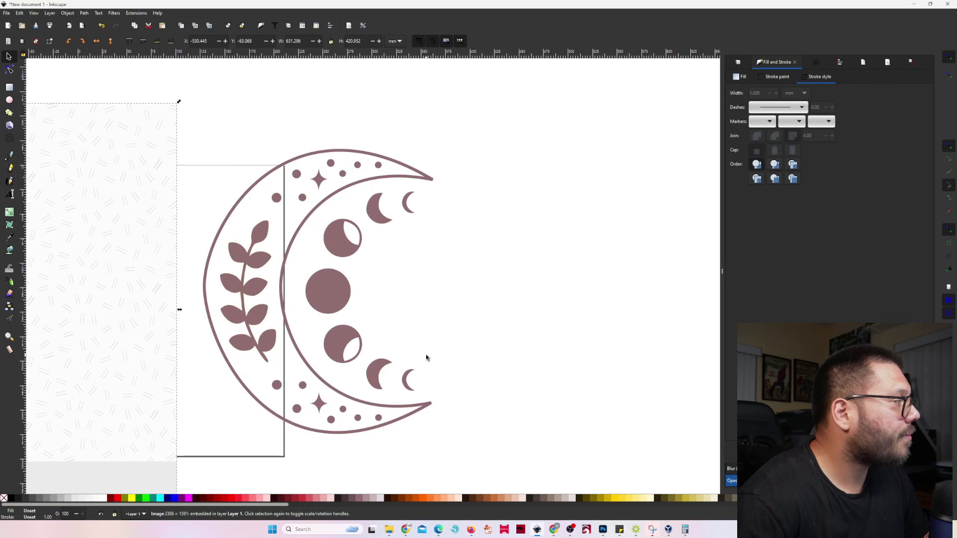
drag(459, 332, 495, 309)
click(436, 296)
Examine the traced branch, crescent outline and moon phases up close and as a whole.
scroll(211, 292, up, 2)
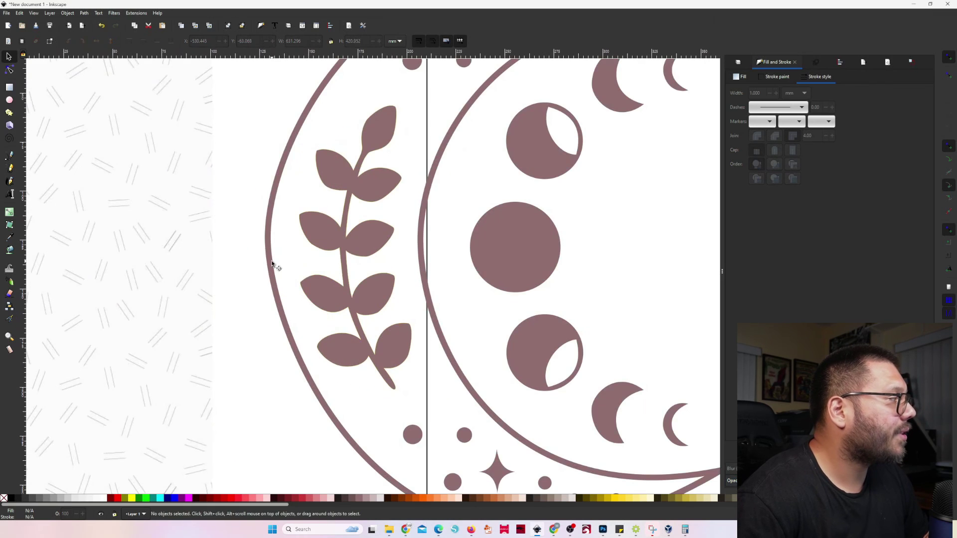
double_click(272, 264)
scroll(329, 352, down, 3)
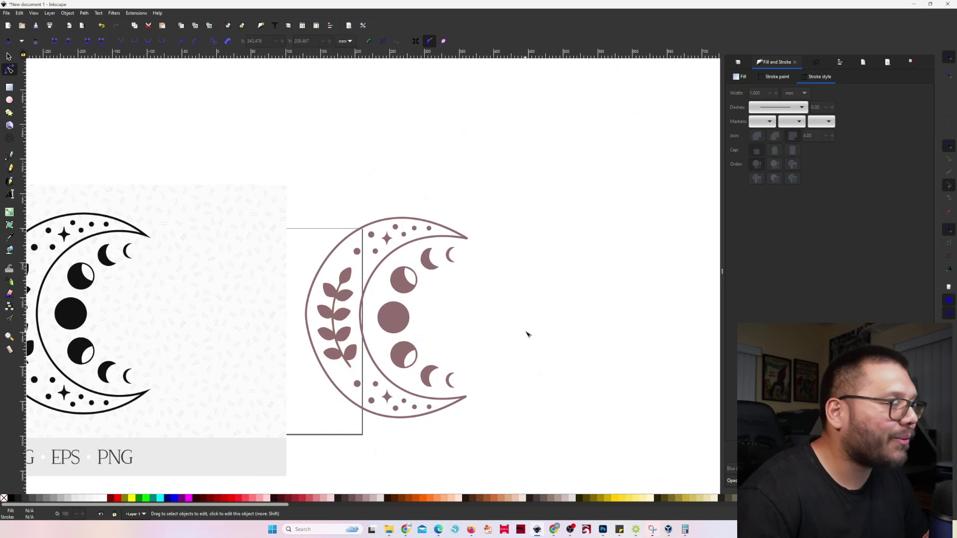
scroll(456, 361, up, 2)
scroll(528, 334, down, 2)
scroll(528, 335, up, 2)
drag(484, 363, 529, 352)
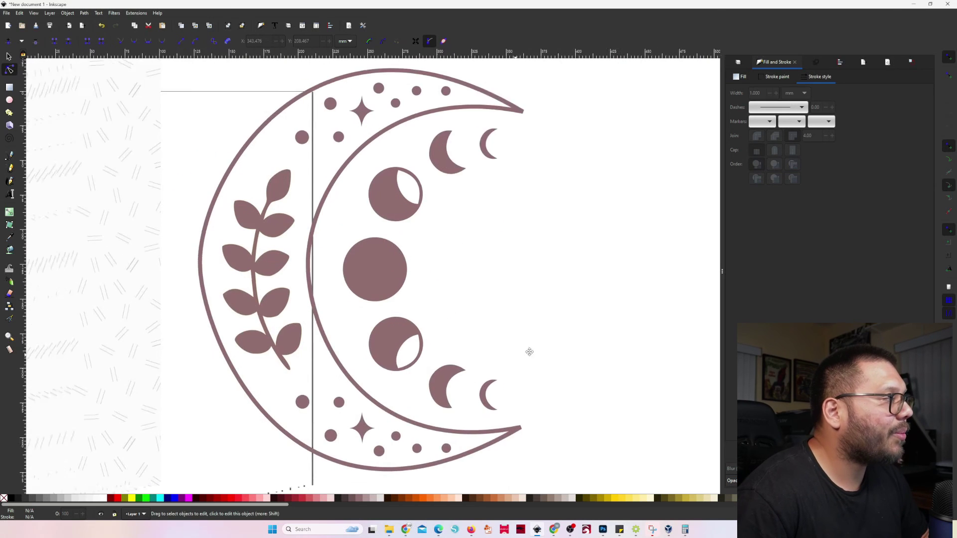
Move the raster image closer so its black moon sits directly beside the mauve traced moon for comparison.
scroll(563, 344, down, 2)
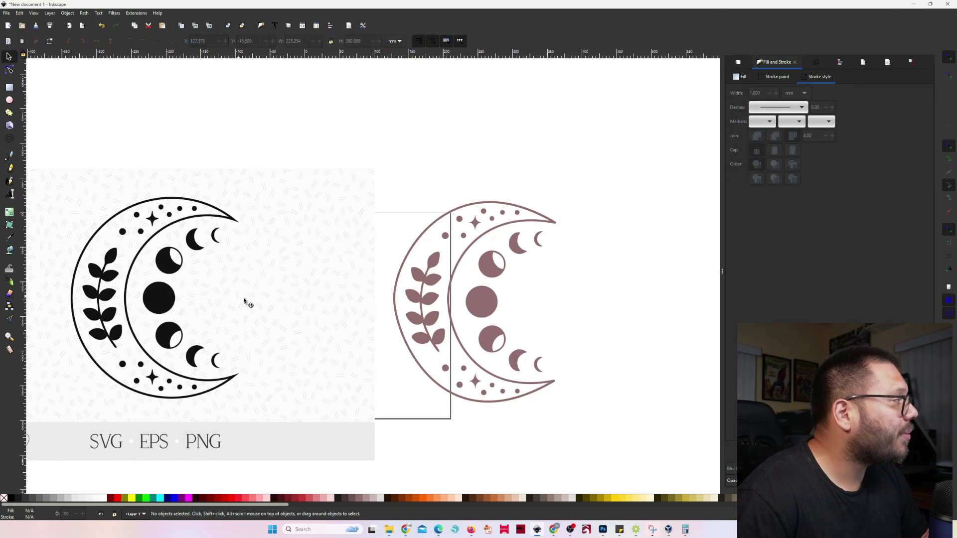
drag(244, 301, 398, 306)
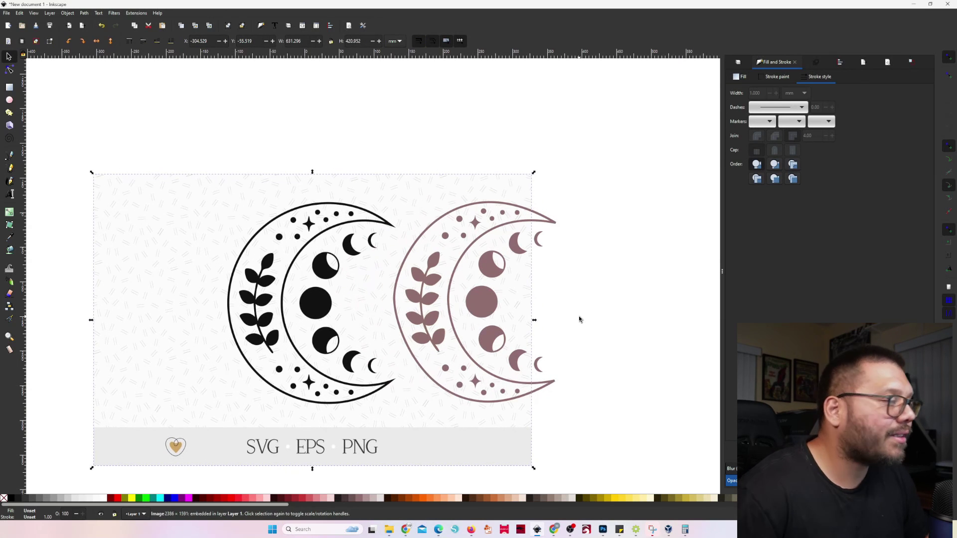